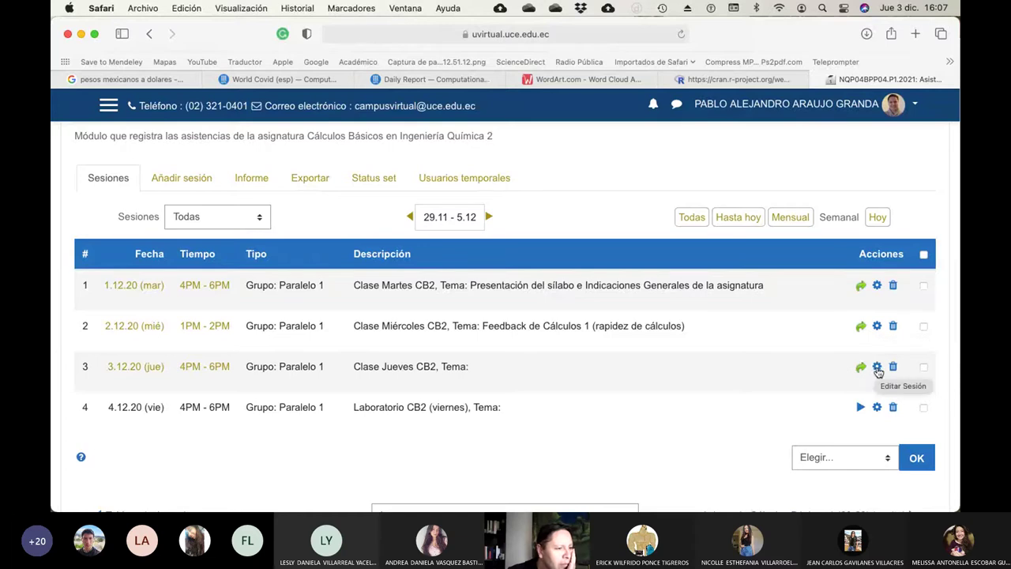
In the 3.12.20 session's edit form, add 'Revisión del reto Kahoot e inicio de primera unidad, definiciones' after 'Tema:'.
{"action": "left_click", "coordinate": [878, 368]}
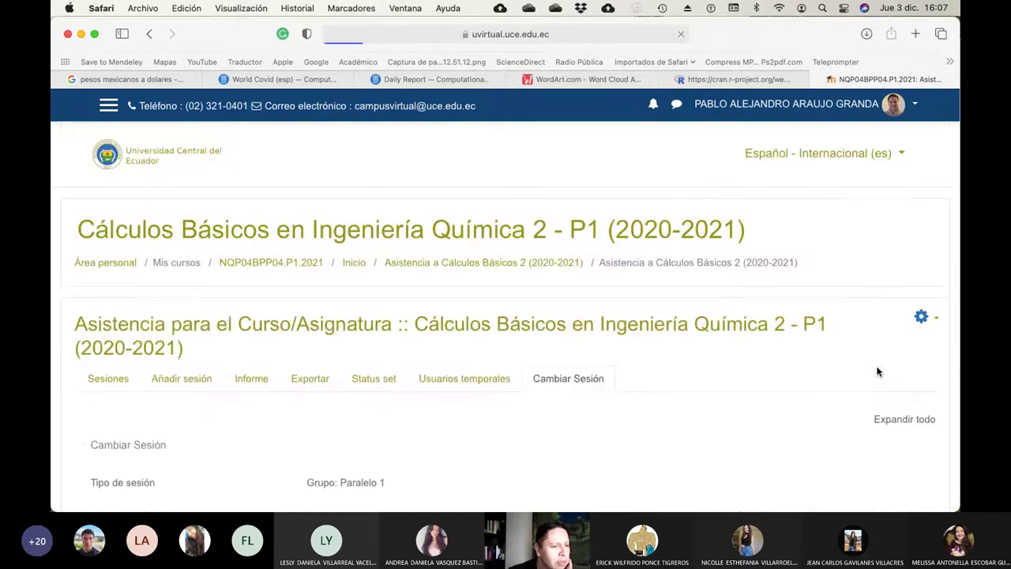
{"action": "scroll", "coordinate": [470, 360], "scroll_direction": "down", "scroll_amount": 5}
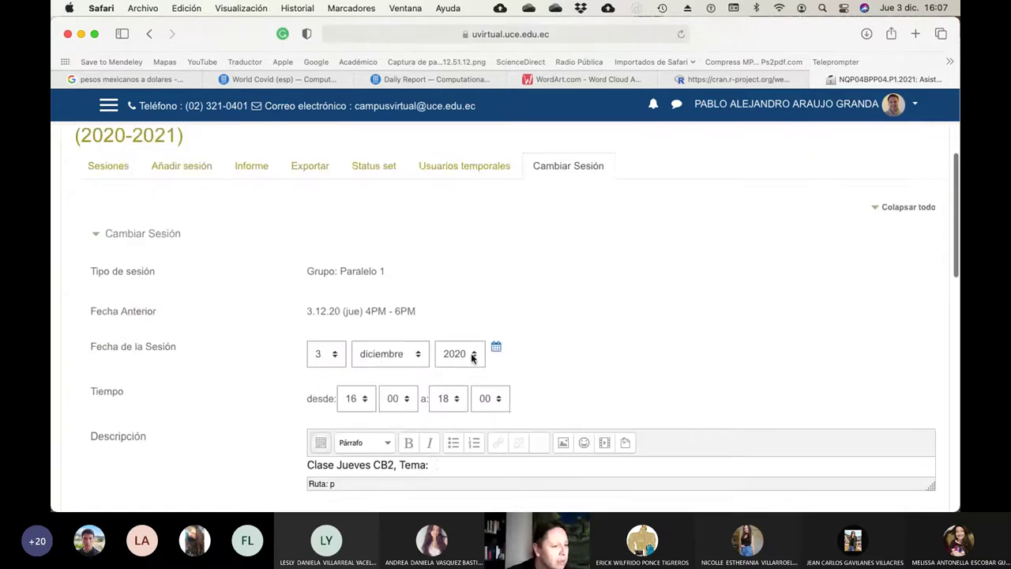
{"action": "left_click", "coordinate": [437, 349]}
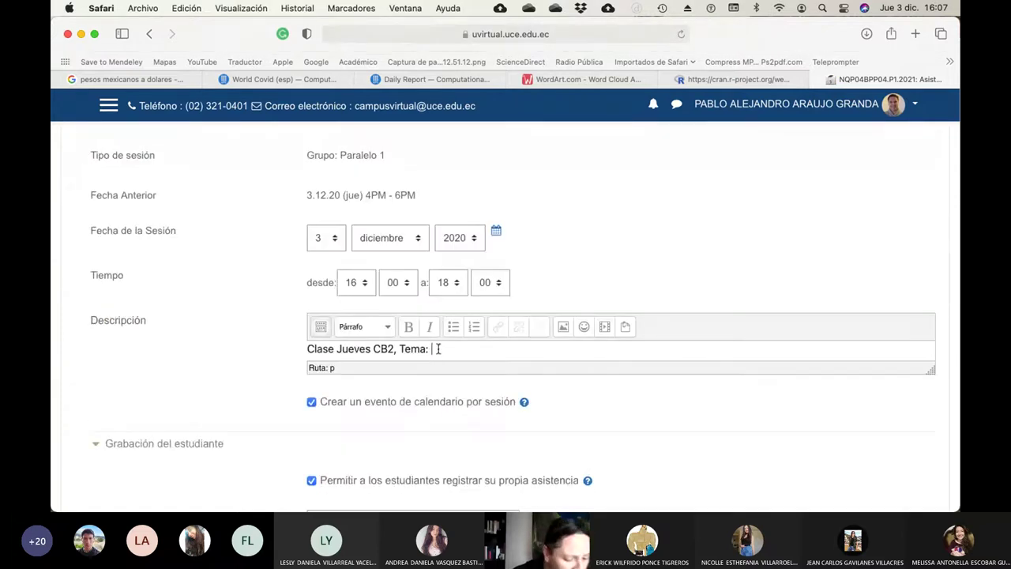
{"action": "type", "text": "Revisi"}
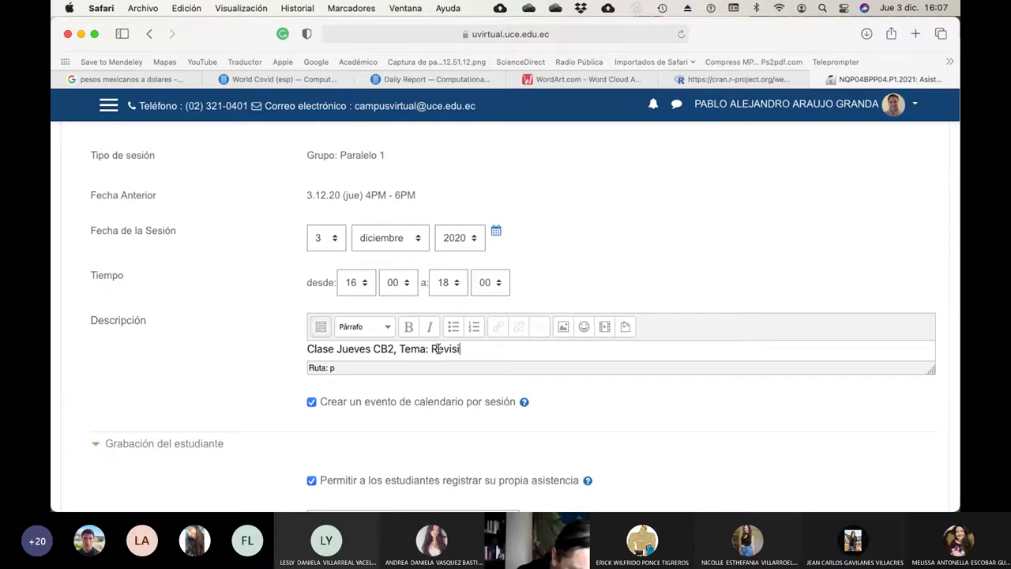
{"action": "type", "text": "ón del óreto"}
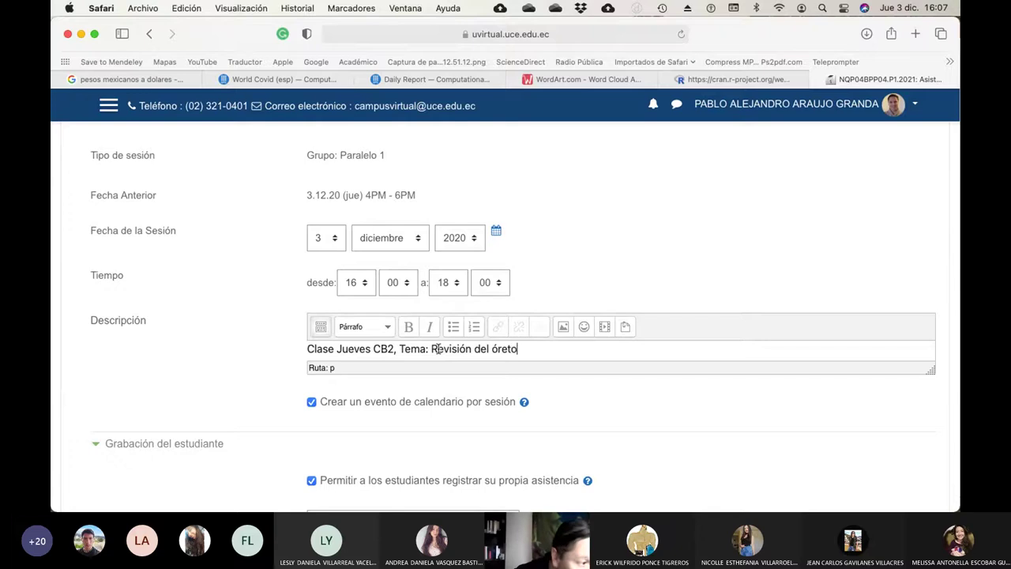
{"action": "key", "text": "BackSpace"}
{"action": "key", "text": "BackSpace"}
{"action": "key", "text": "BackSpace"}
{"action": "key", "text": "BackSpace"}
{"action": "key", "text": "BackSpace"}
{"action": "key", "text": "BackSpace"}
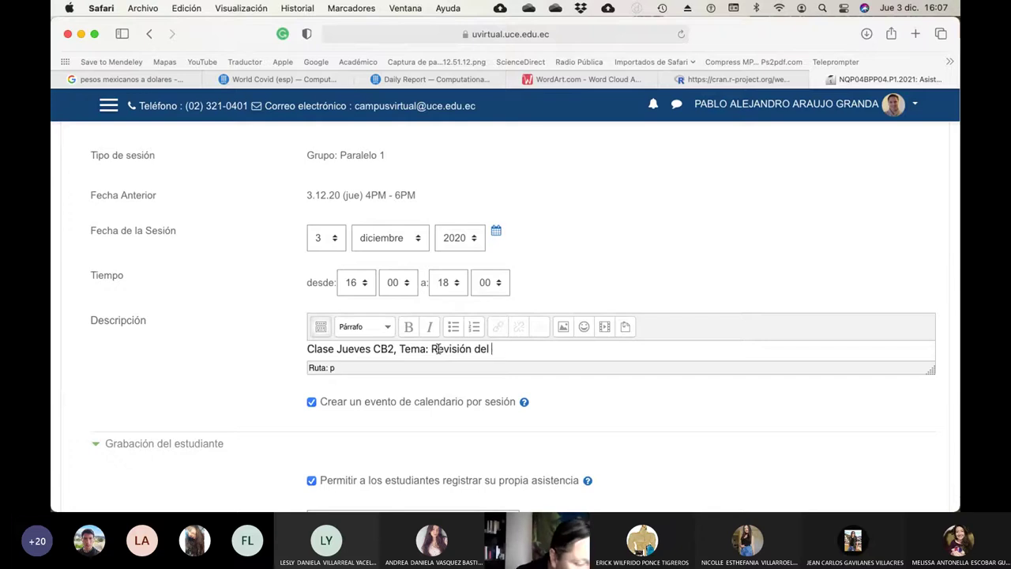
{"action": "type", "text": "reto Kahoot y"}
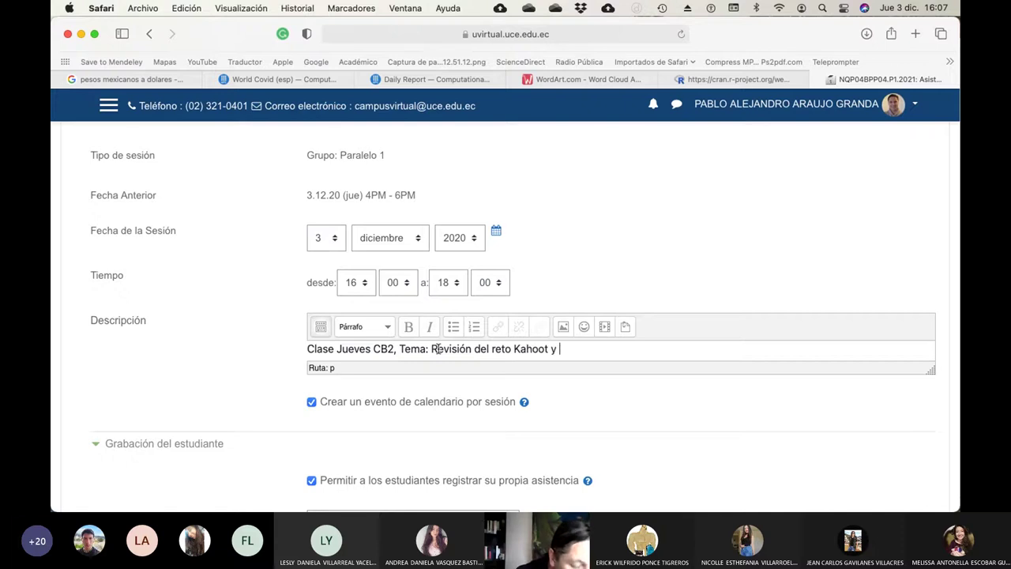
{"action": "key", "text": "BackSpace"}
{"action": "key", "text": "BackSpace"}
{"action": "type", "text": "e inicio "}
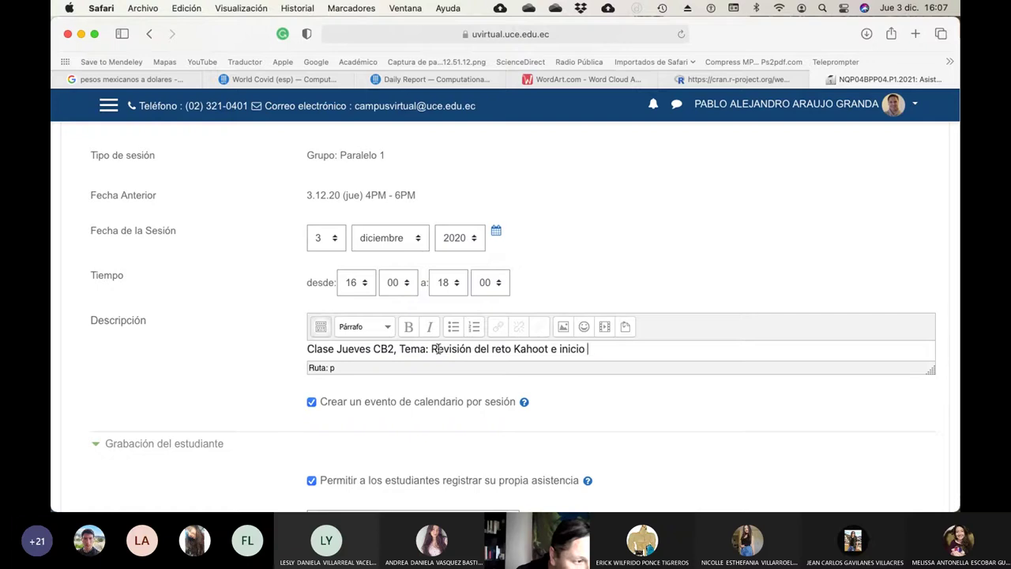
{"action": "type", "text": "de pri"}
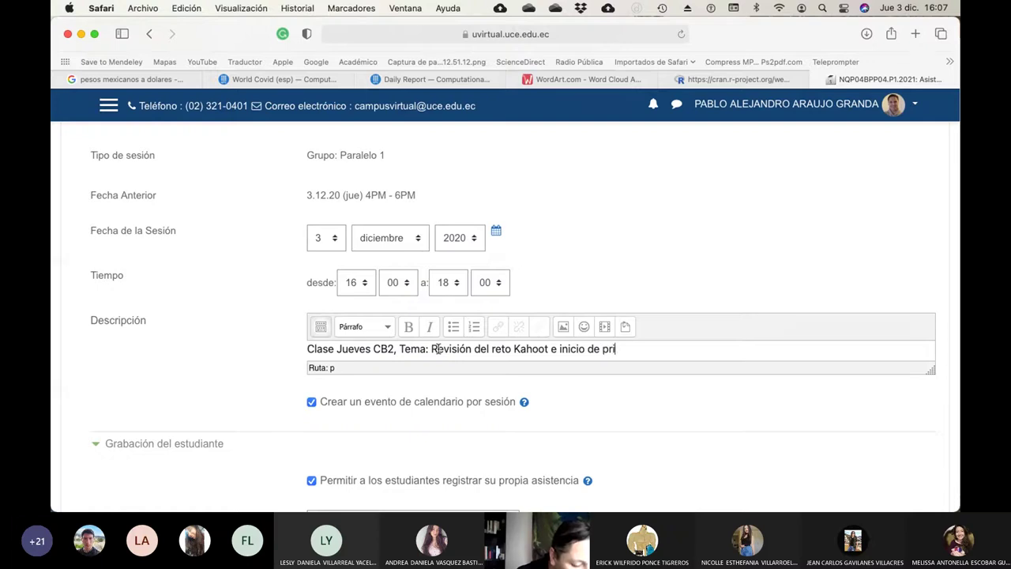
{"action": "type", "text": "mera unidad"}
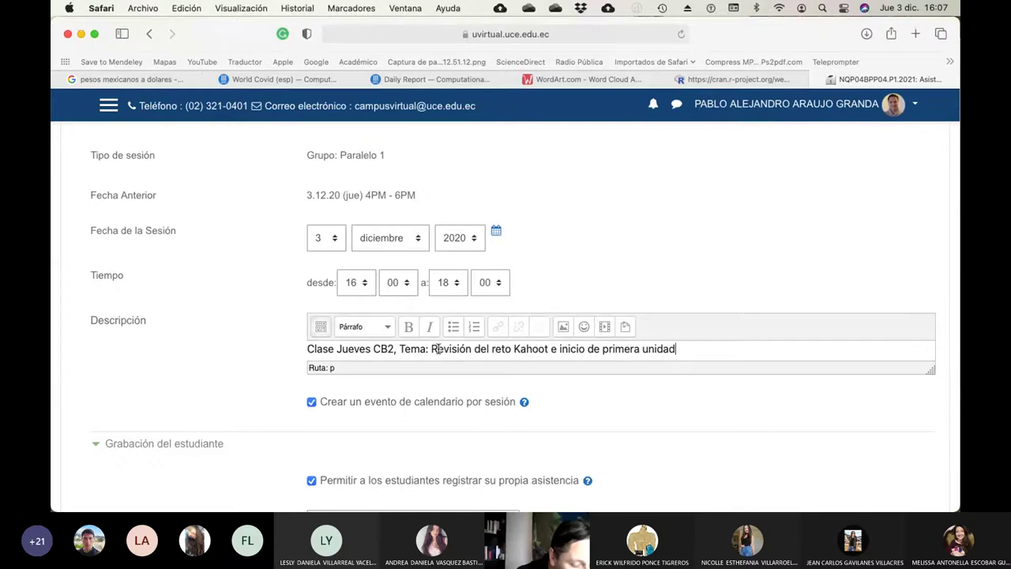
{"action": "type", "text": ", definiciones"}
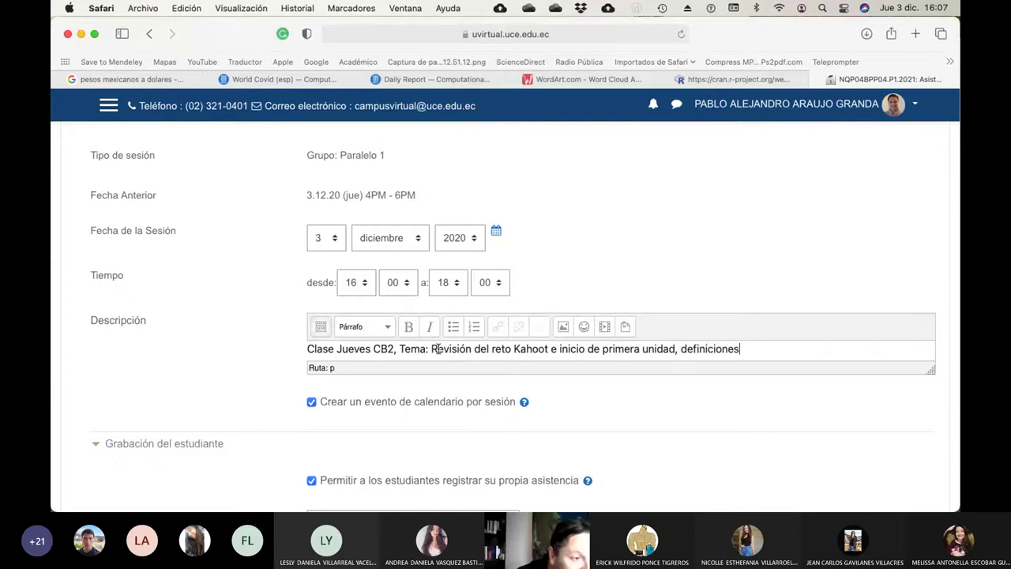
{"action": "scroll", "coordinate": [457, 387], "scroll_direction": "down", "scroll_amount": 15}
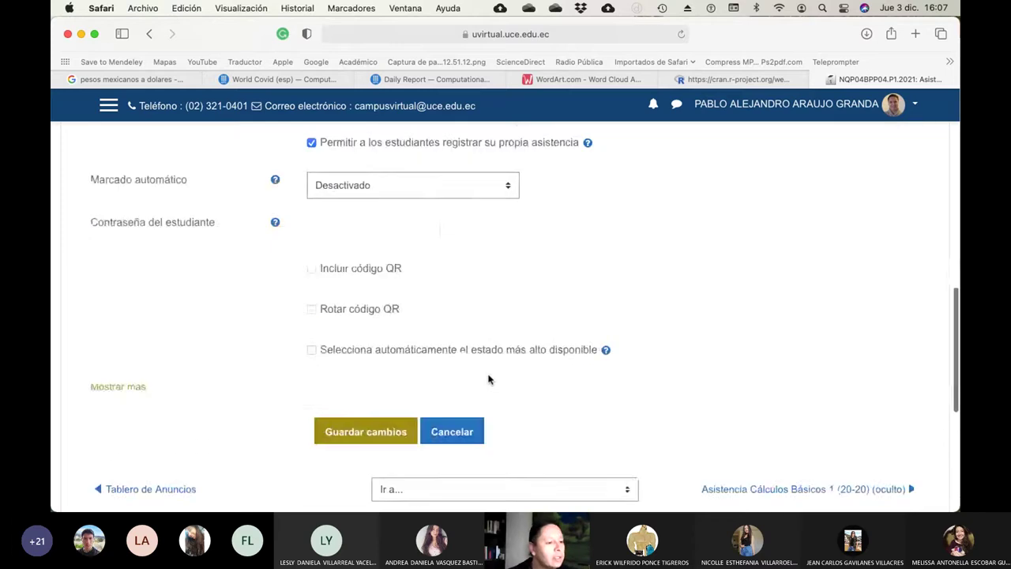
{"action": "scroll", "coordinate": [489, 375], "scroll_direction": "up", "scroll_amount": 4}
Save the edited Thursday session with Guardar cambios.
{"action": "left_click", "coordinate": [389, 320]}
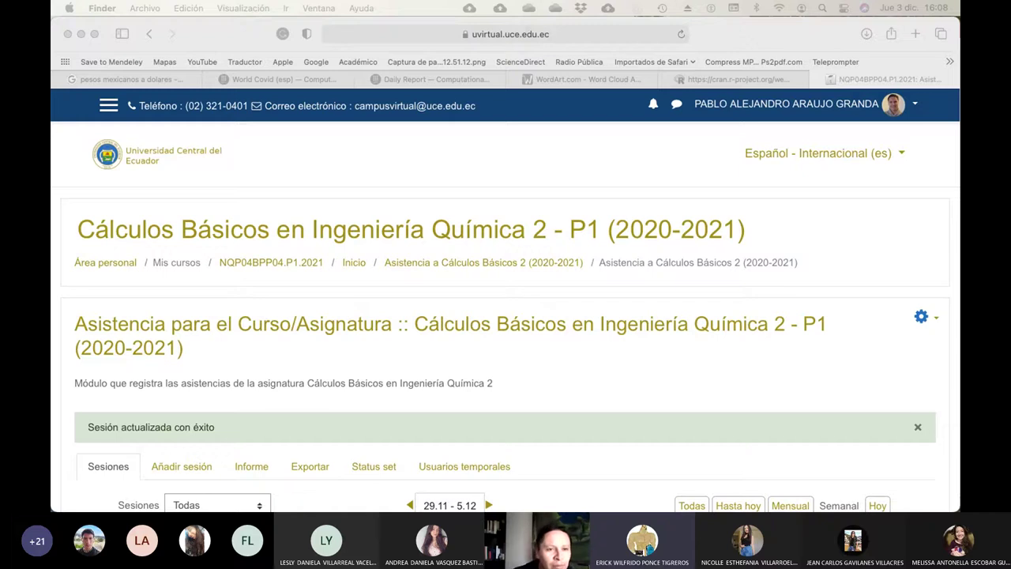
Move the Kahoot results workbook window to the top-left and enlarge it to fill the screen.
{"action": "left_click_drag", "start_coordinate": [960, 70], "coordinate": [104, 22]}
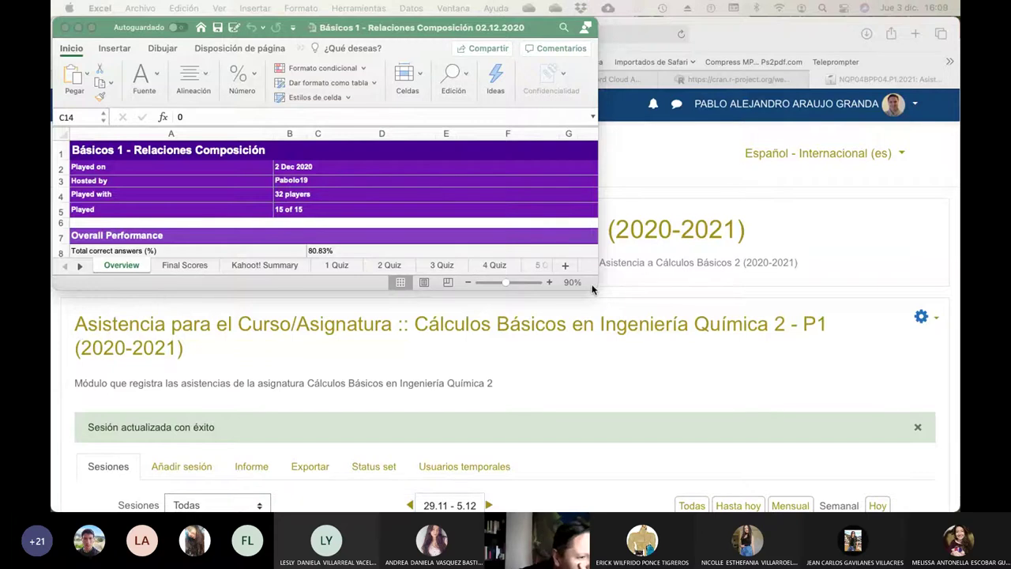
{"action": "left_click_drag", "start_coordinate": [593, 290], "coordinate": [952, 510]}
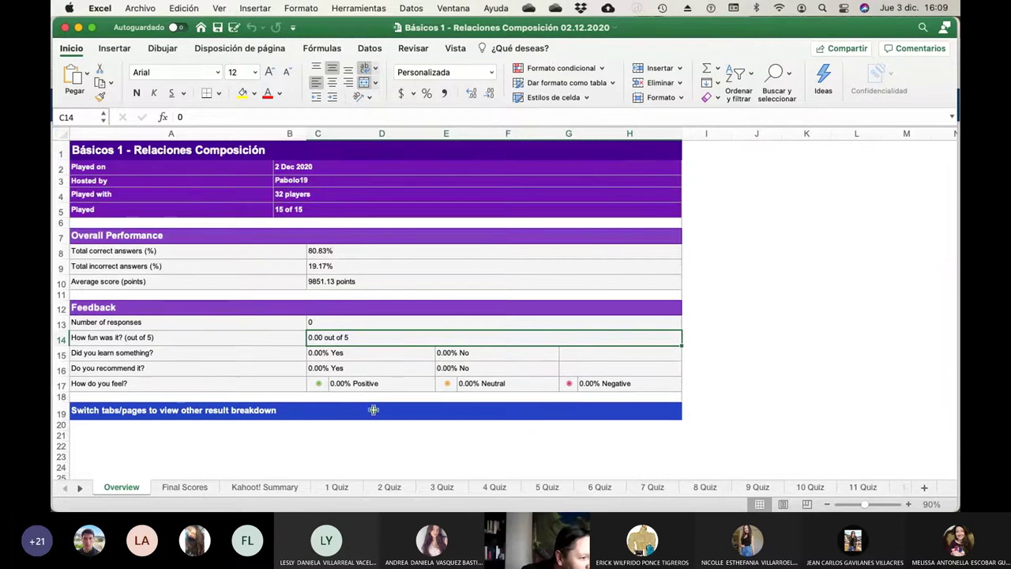
{"action": "scroll", "coordinate": [368, 407], "scroll_direction": "down", "scroll_amount": 5}
{"action": "scroll", "coordinate": [368, 408], "scroll_direction": "up", "scroll_amount": 5}
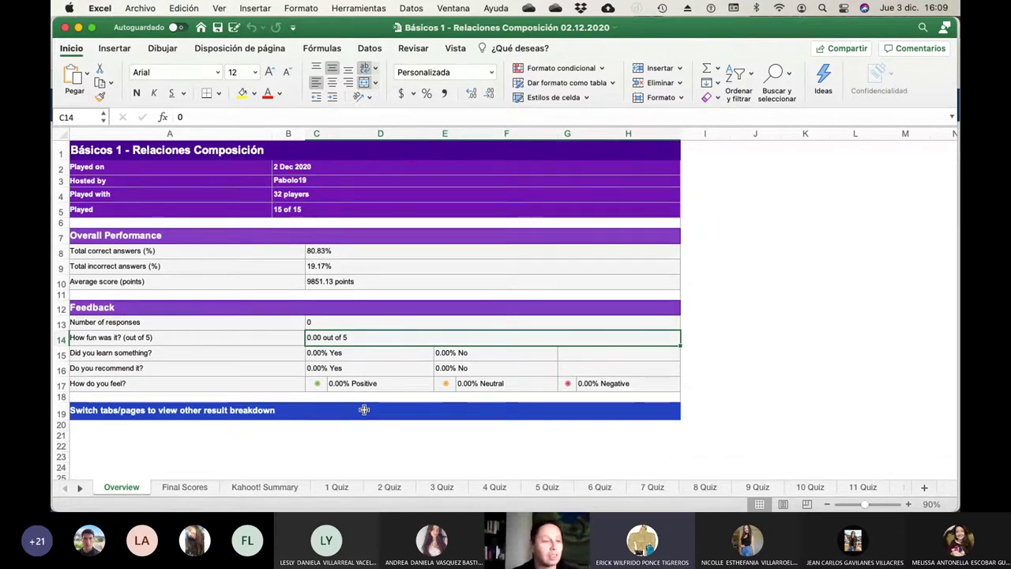
Switch to the Final Scores sheet and browse the ranked player list.
{"action": "left_click", "coordinate": [190, 487]}
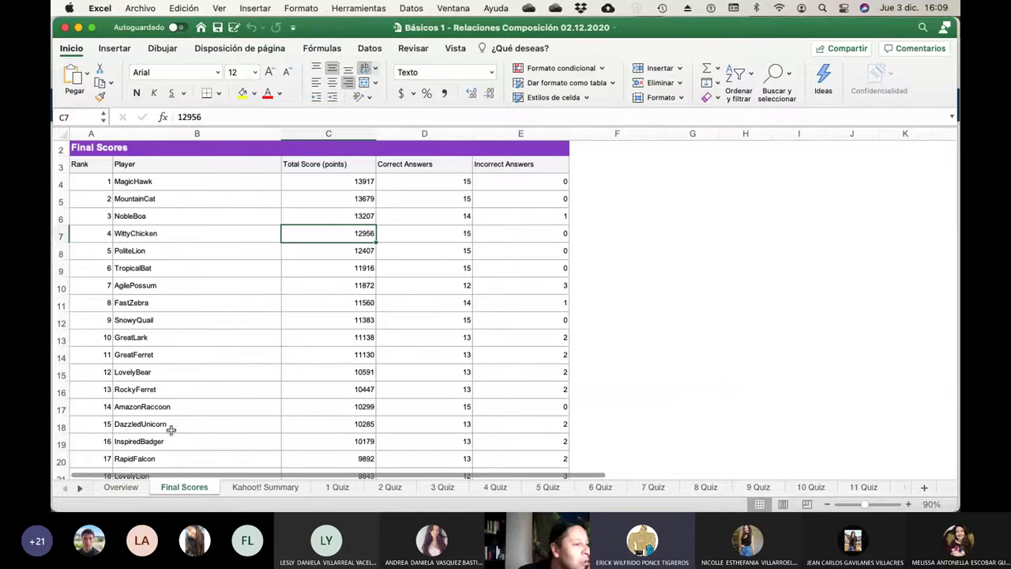
{"action": "scroll", "coordinate": [192, 332], "scroll_direction": "down", "scroll_amount": 5}
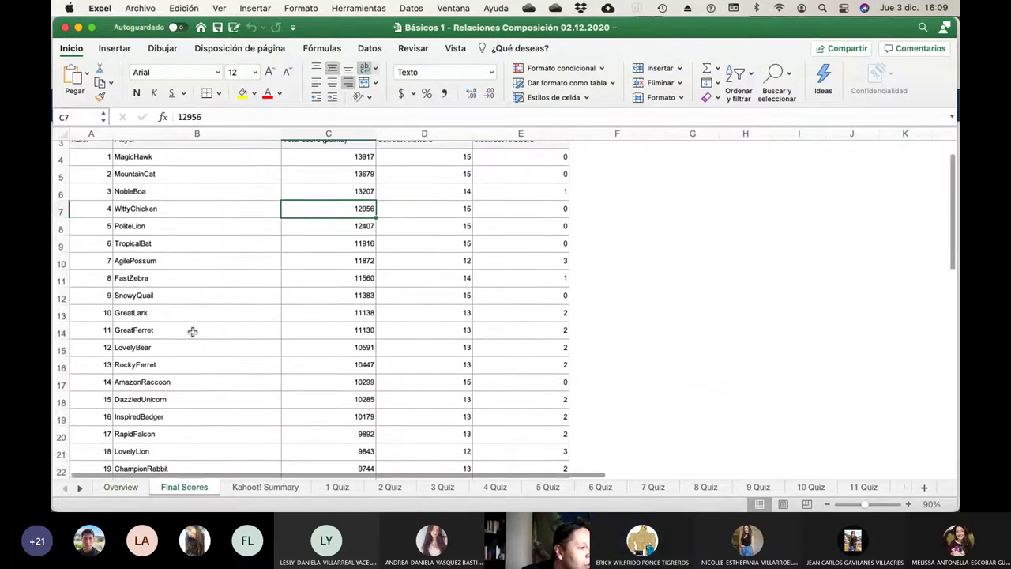
{"action": "scroll", "coordinate": [193, 332], "scroll_direction": "down", "scroll_amount": 5}
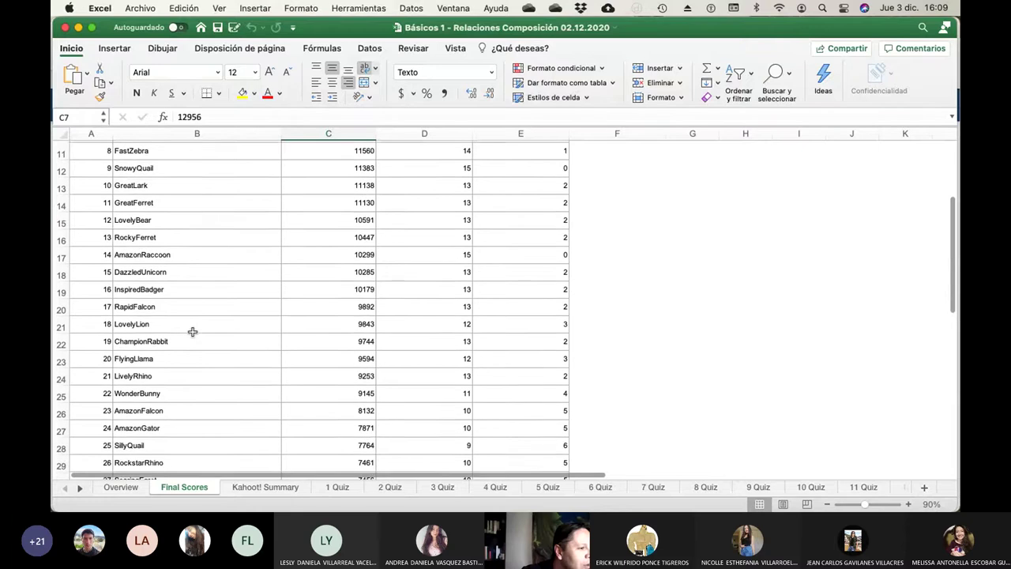
{"action": "scroll", "coordinate": [192, 331], "scroll_direction": "down", "scroll_amount": 5}
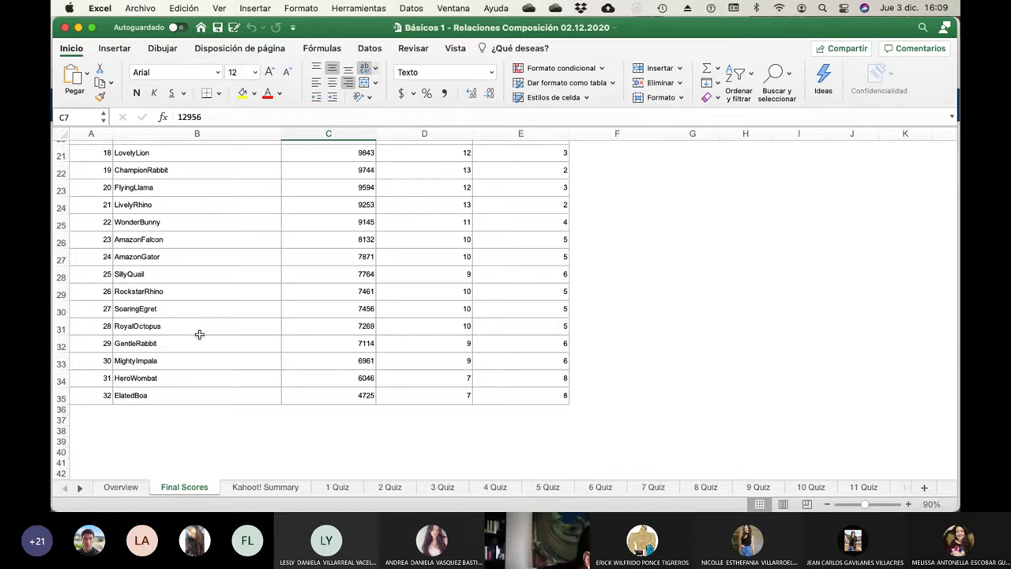
{"action": "scroll", "coordinate": [200, 334], "scroll_direction": "up", "scroll_amount": 10}
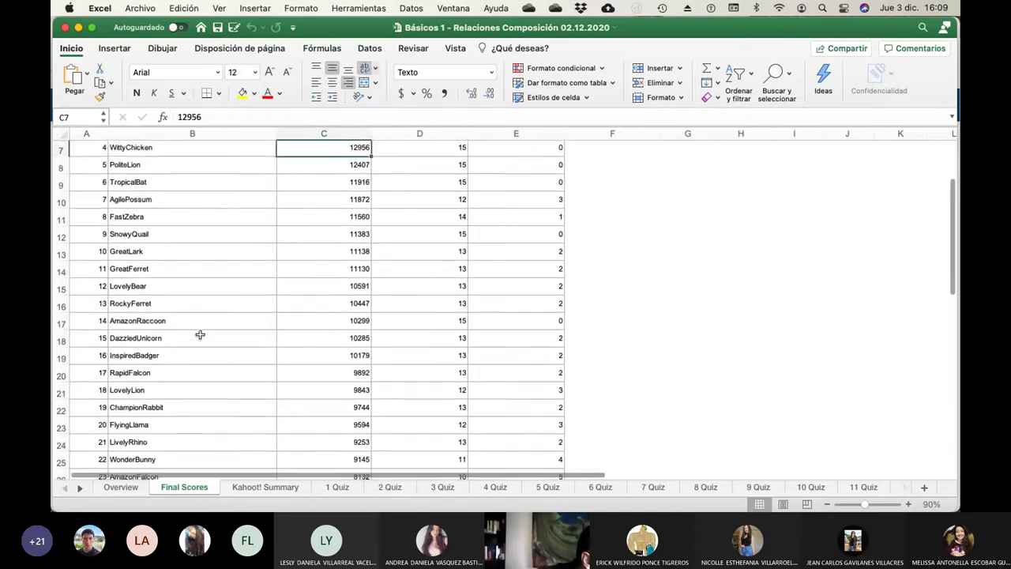
{"action": "scroll", "coordinate": [199, 335], "scroll_direction": "up", "scroll_amount": 4}
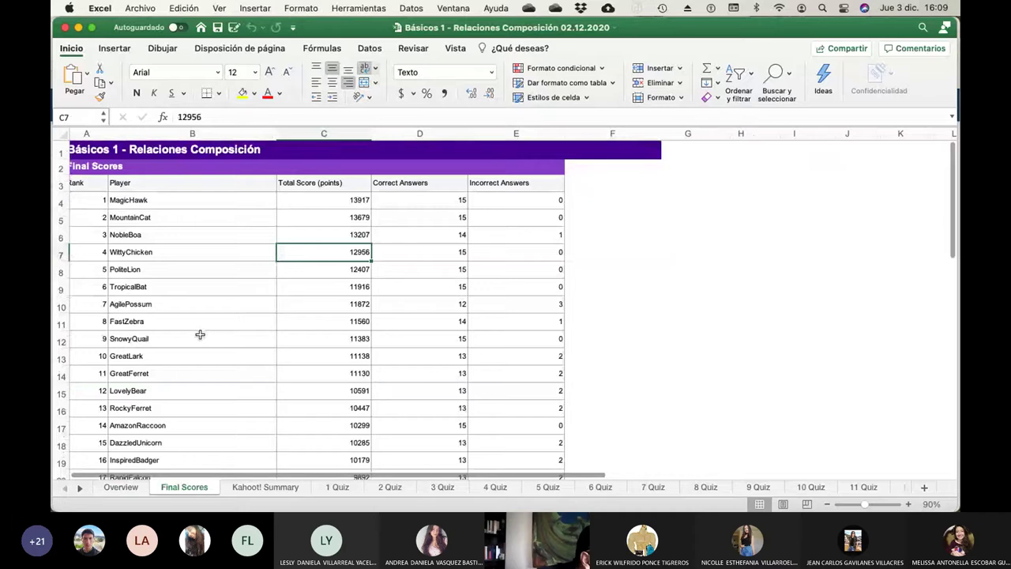
{"action": "scroll", "coordinate": [200, 335], "scroll_direction": "down", "scroll_amount": 15}
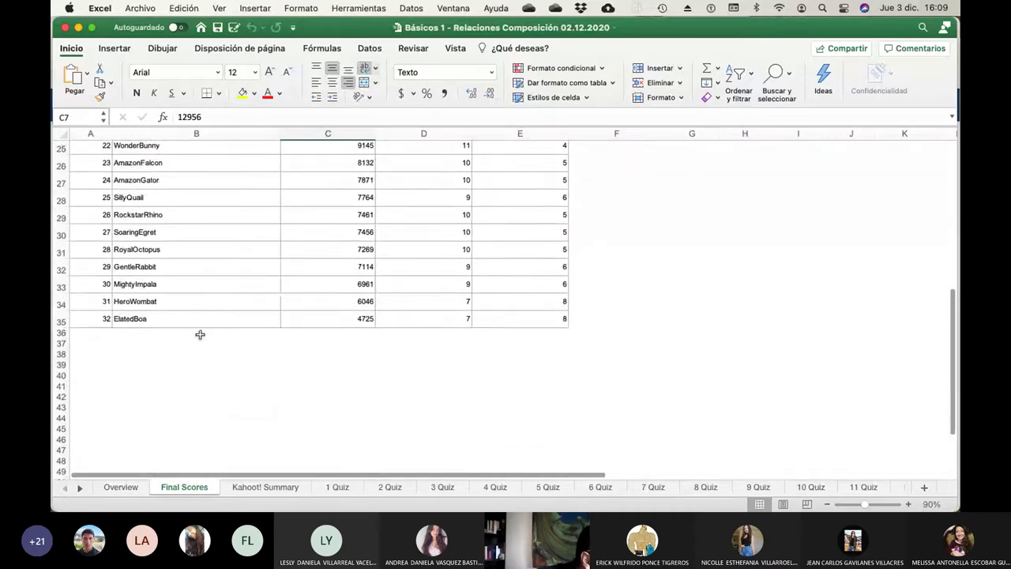
{"action": "scroll", "coordinate": [200, 334], "scroll_direction": "up", "scroll_amount": 2}
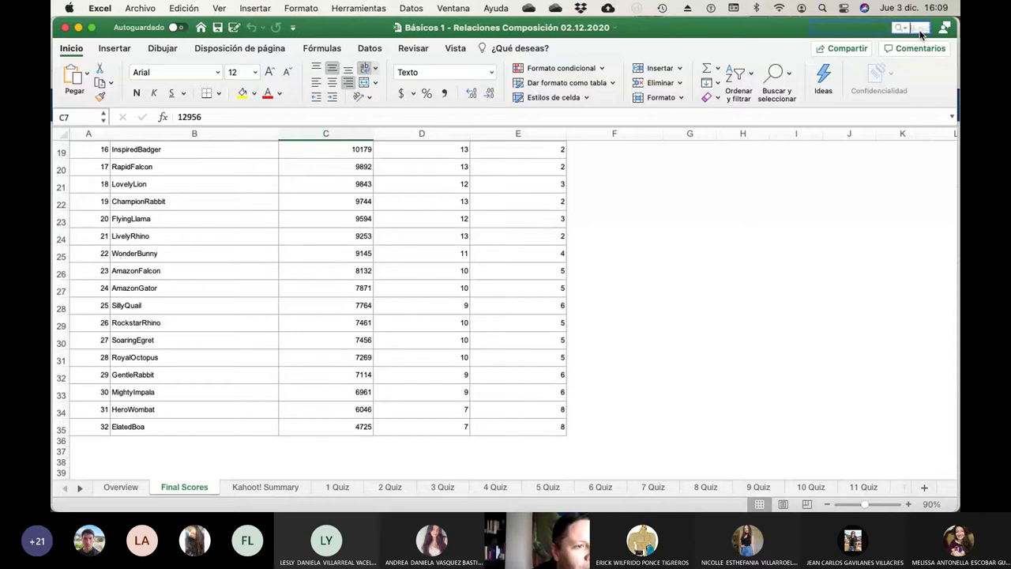
Search the workbook for 'Royal' to locate RoyalOctopus.
{"action": "left_click", "coordinate": [920, 33]}
{"action": "type", "text": "Roy"}
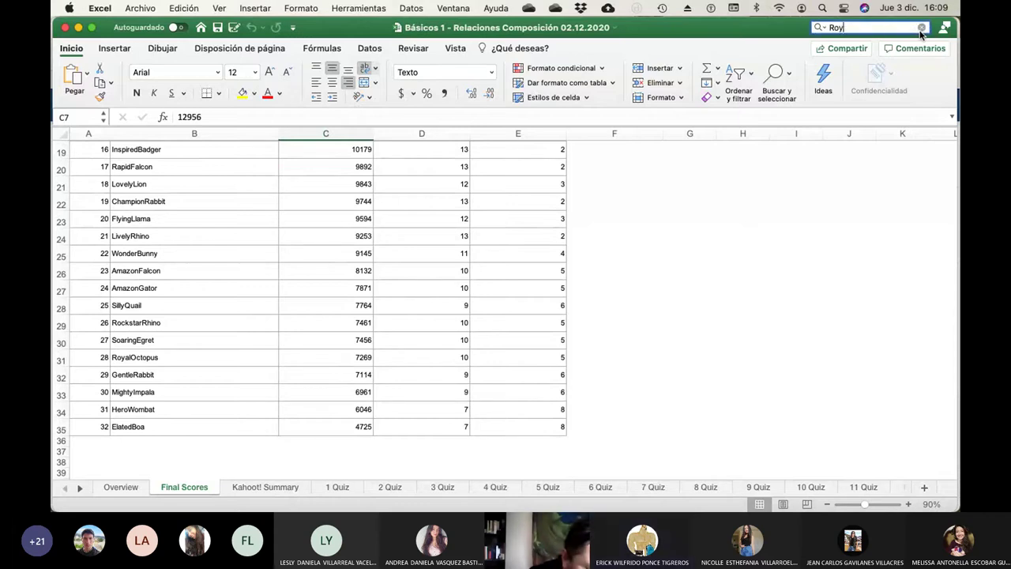
{"action": "type", "text": "al"}
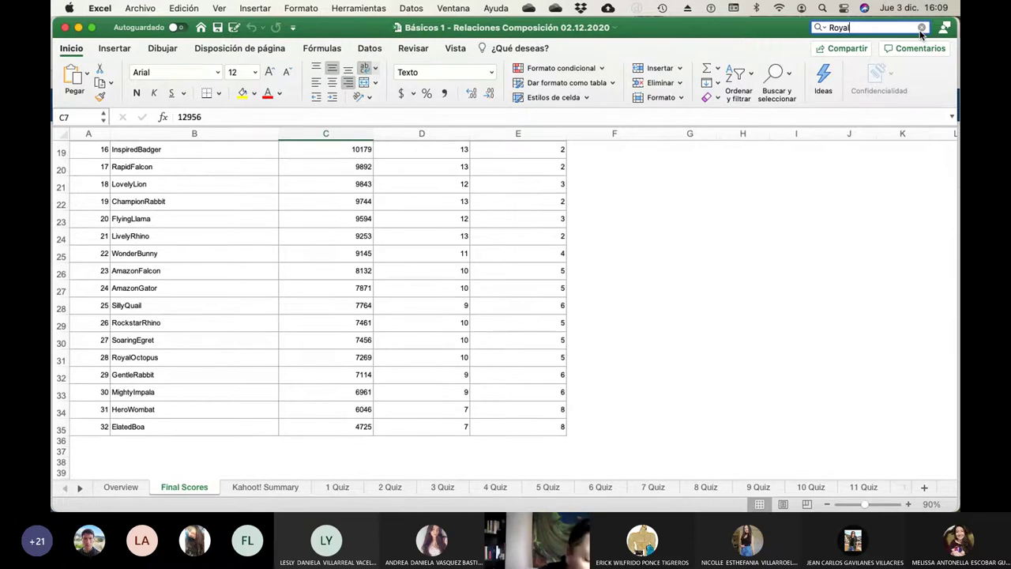
{"action": "key", "text": "Return"}
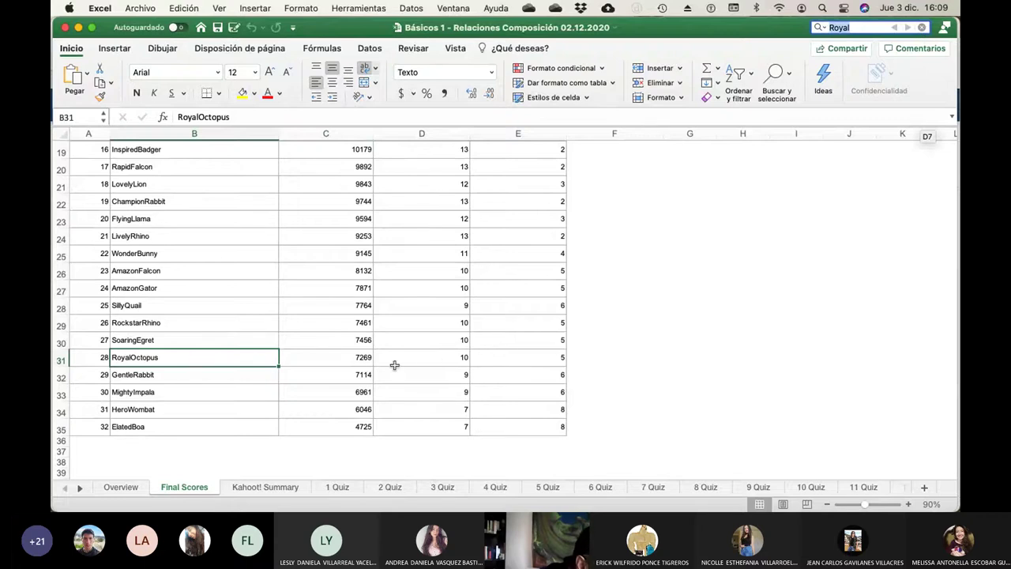
{"action": "left_click", "coordinate": [276, 489]}
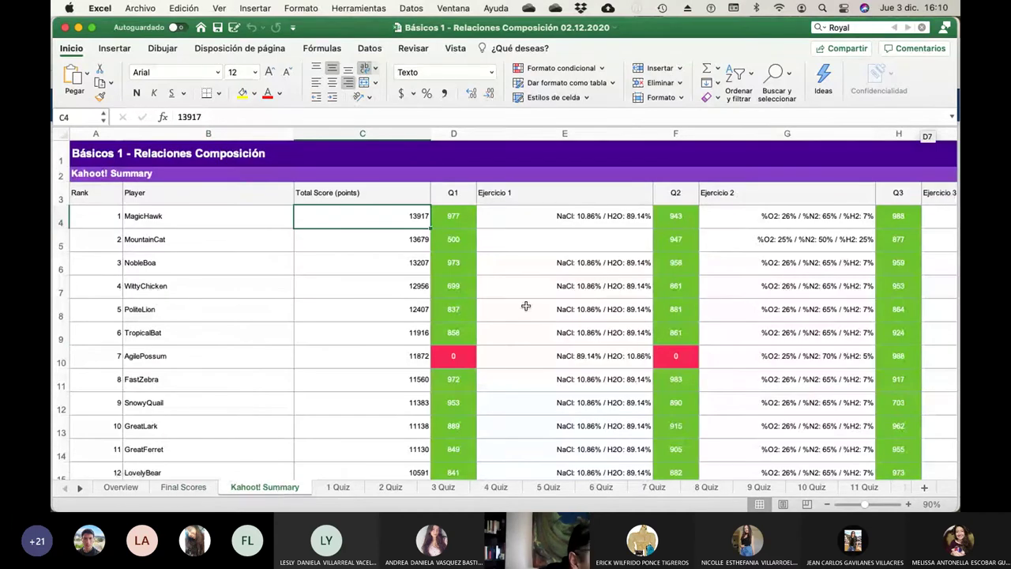
{"action": "scroll", "coordinate": [525, 306], "scroll_direction": "down", "scroll_amount": 10}
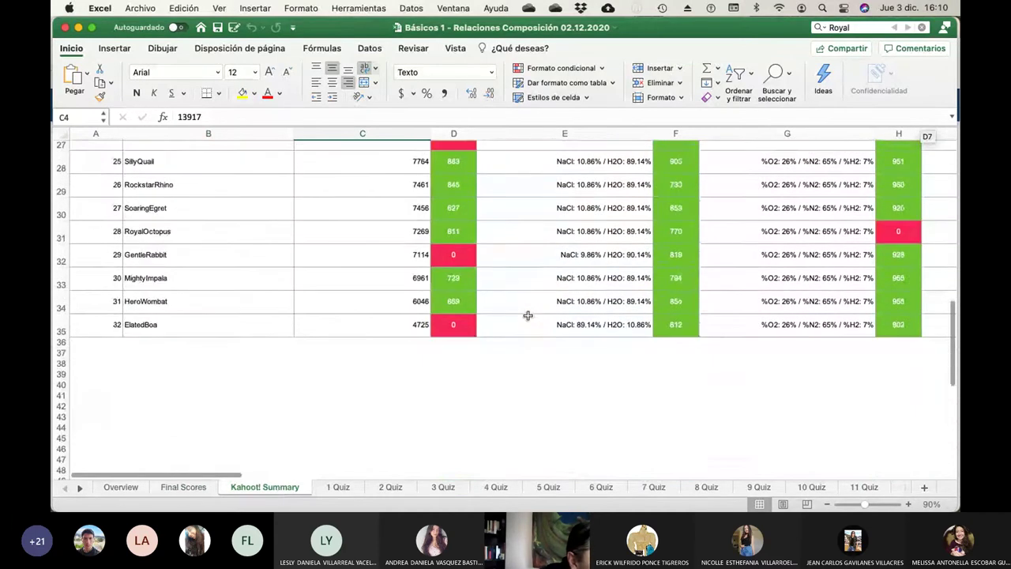
{"action": "scroll", "coordinate": [528, 315], "scroll_direction": "up", "scroll_amount": 10}
{"action": "scroll", "coordinate": [528, 315], "scroll_direction": "right", "scroll_amount": 5}
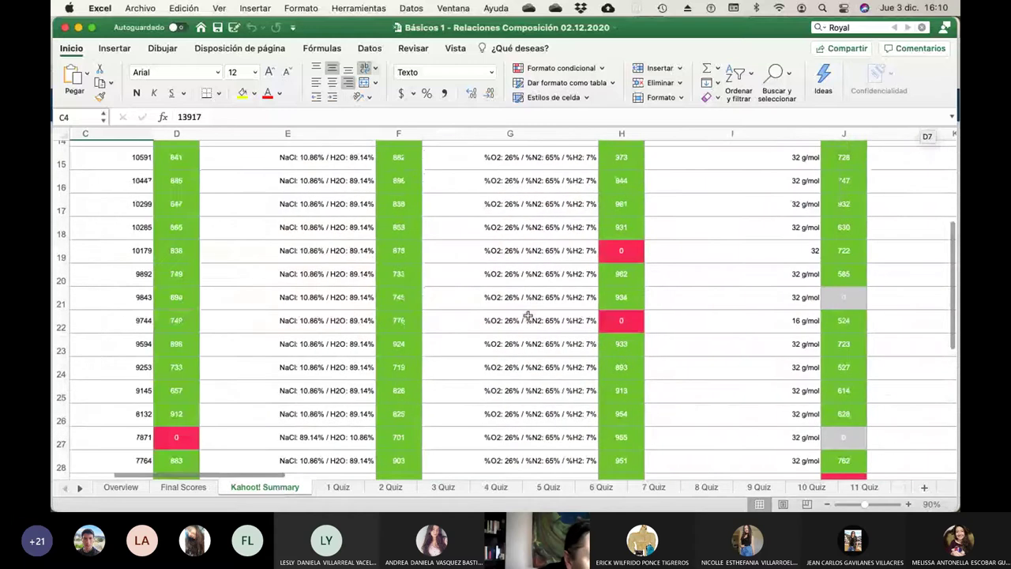
{"action": "scroll", "coordinate": [528, 316], "scroll_direction": "right", "scroll_amount": 10}
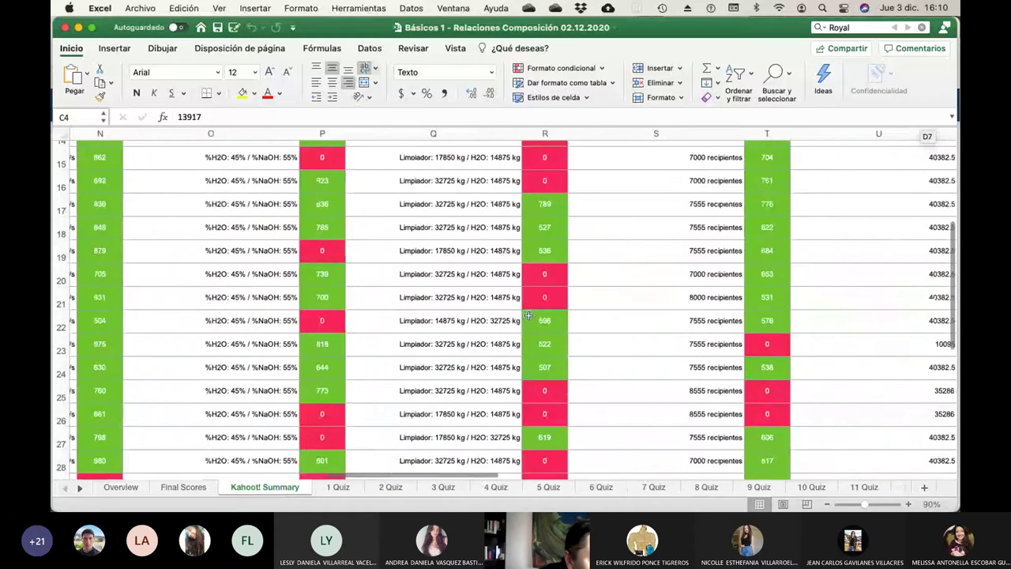
{"action": "scroll", "coordinate": [528, 316], "scroll_direction": "right", "scroll_amount": 10}
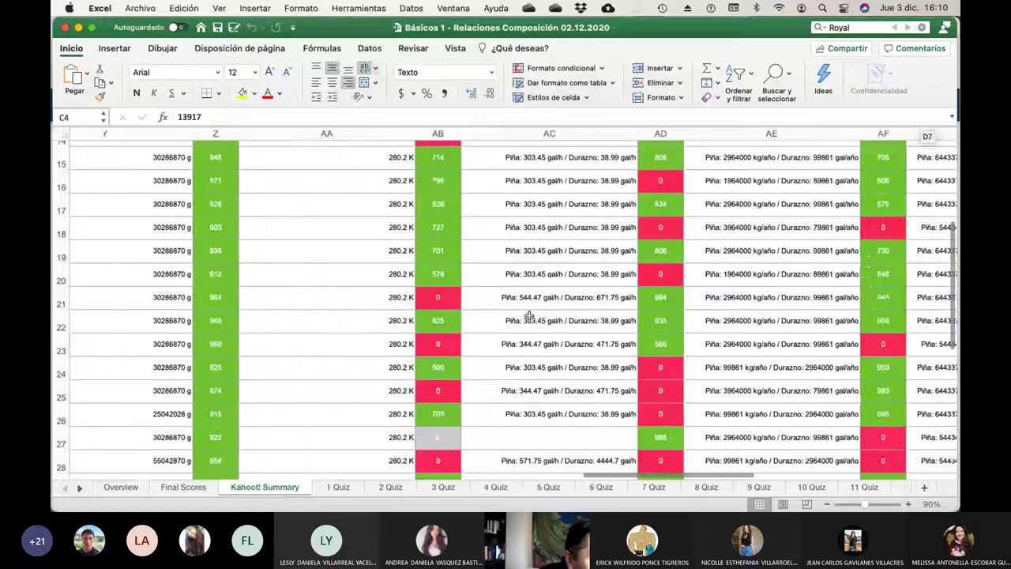
{"action": "scroll", "coordinate": [528, 316], "scroll_direction": "right", "scroll_amount": 4}
{"action": "scroll", "coordinate": [525, 317], "scroll_direction": "left", "scroll_amount": 20}
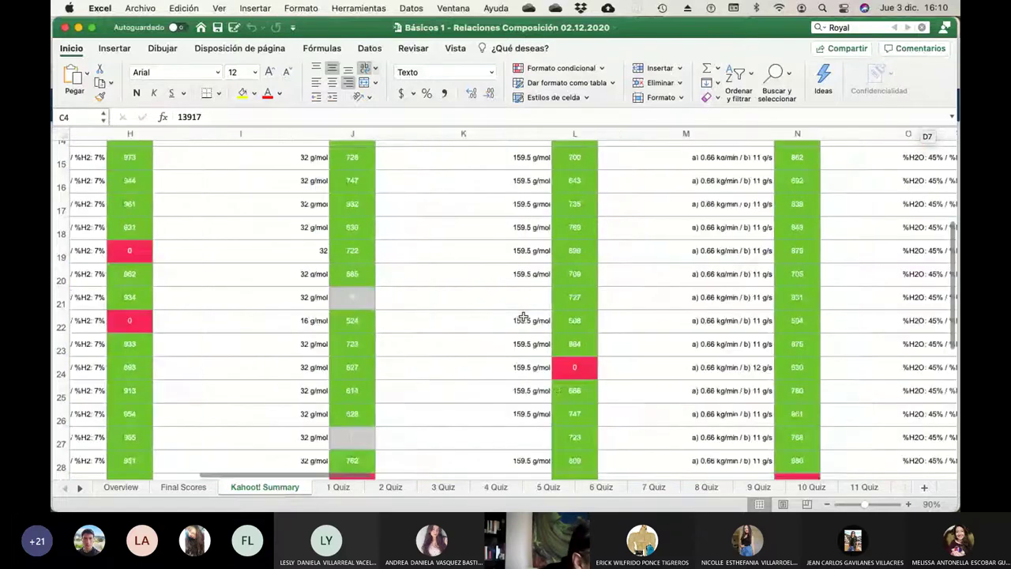
{"action": "scroll", "coordinate": [523, 317], "scroll_direction": "left", "scroll_amount": 10}
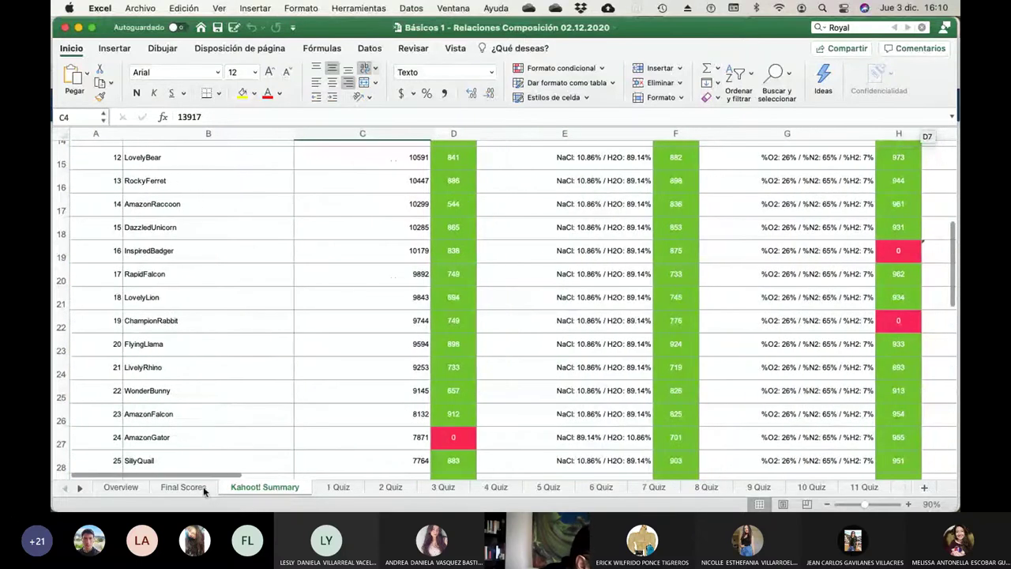
{"action": "left_click", "coordinate": [150, 162]}
{"action": "scroll", "coordinate": [206, 221], "scroll_direction": "up", "scroll_amount": 5}
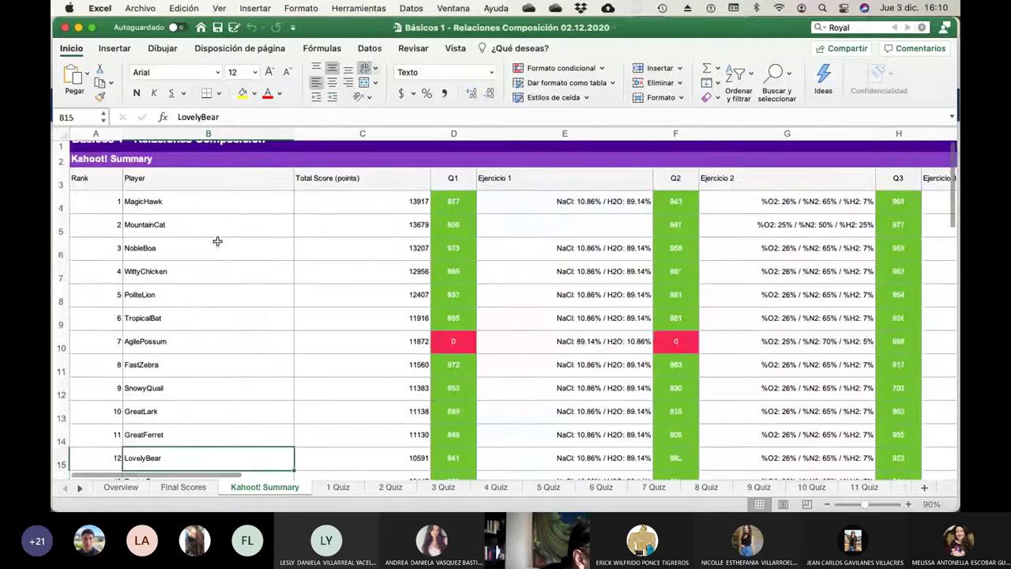
{"action": "scroll", "coordinate": [217, 241], "scroll_direction": "up", "scroll_amount": 1}
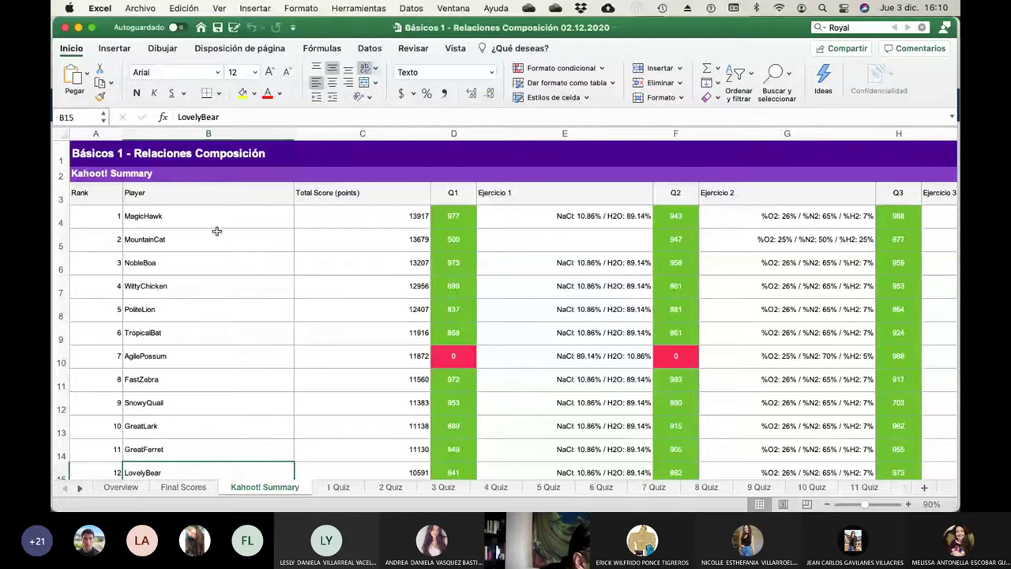
{"action": "left_click", "coordinate": [201, 221]}
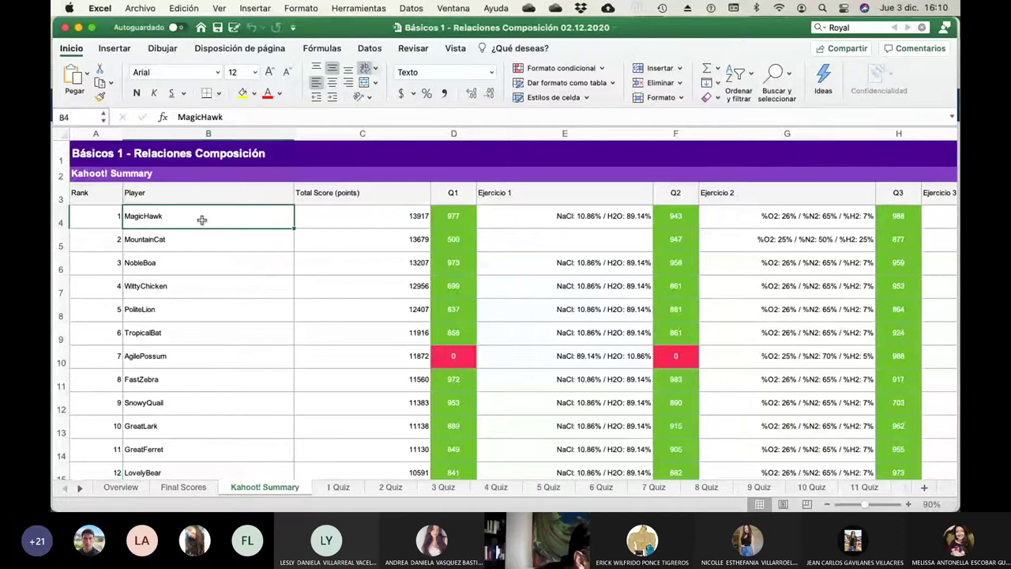
Append the student's real name in parentheses to MagicHawk, and mark MountainCat with '¿?'.
{"action": "left_click", "coordinate": [246, 117]}
{"action": "type", "text": "("}
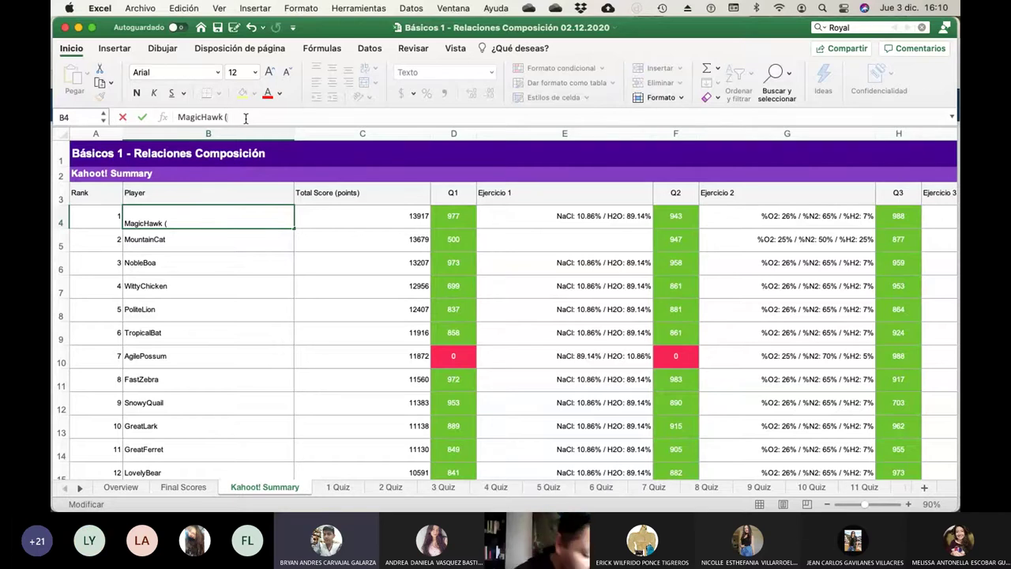
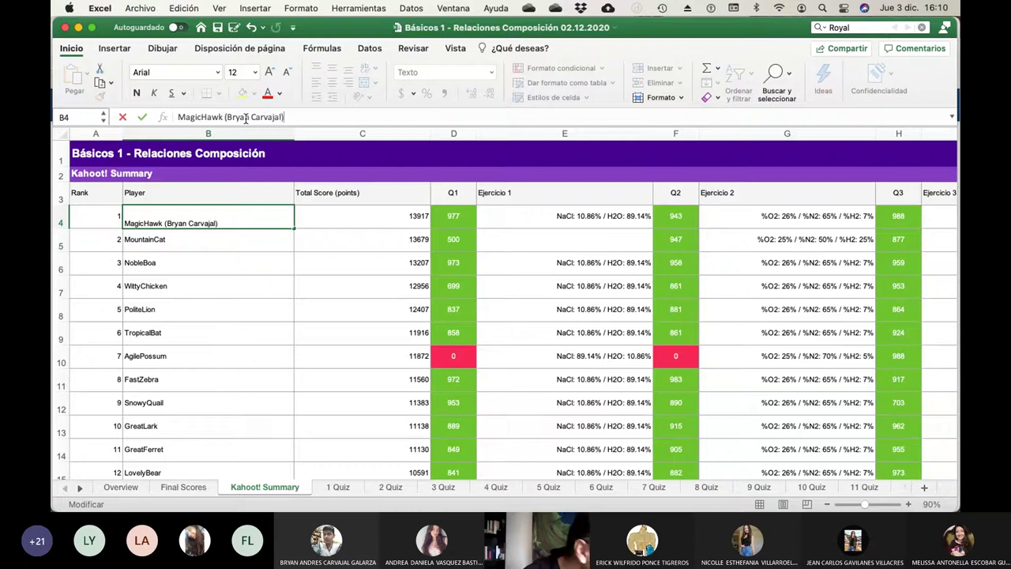
{"action": "key", "text": "Return"}
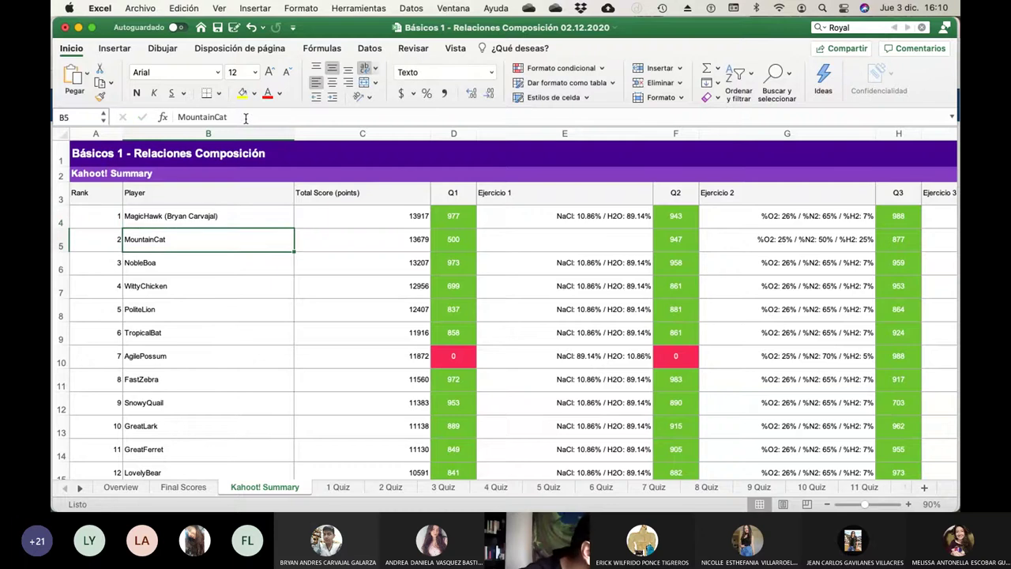
{"action": "left_click", "coordinate": [245, 118]}
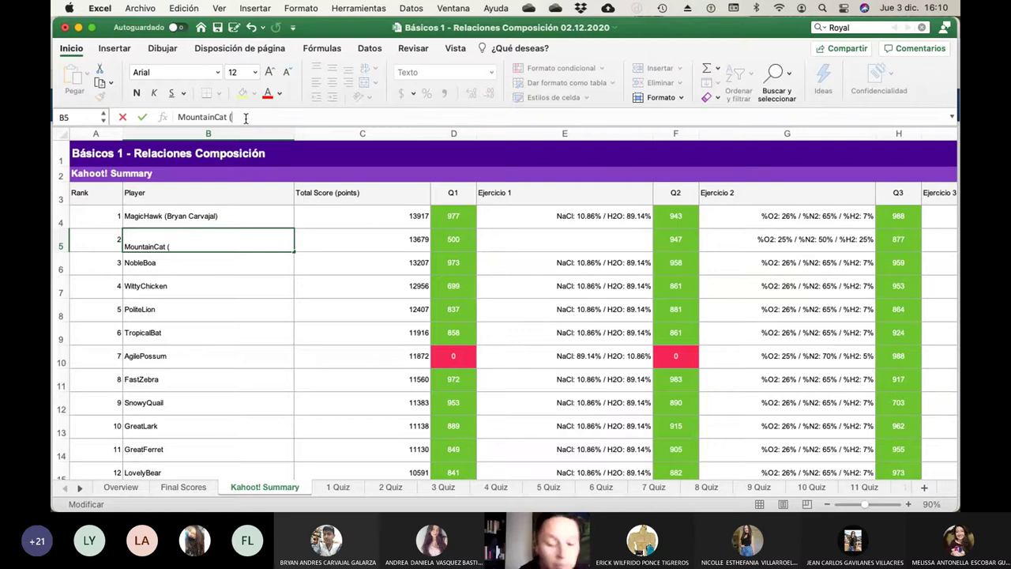
{"action": "type", "text": "¿?"}
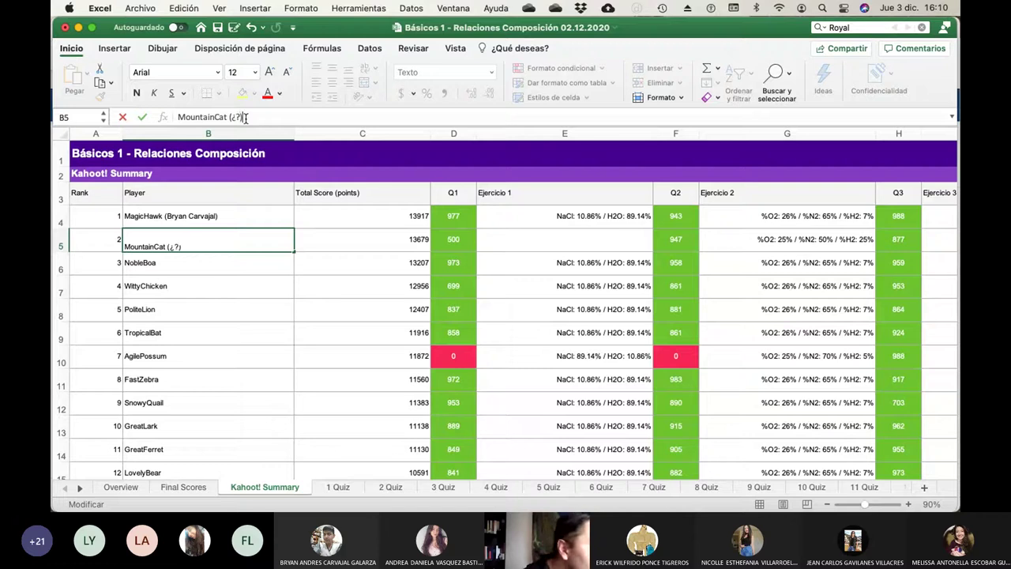
{"action": "key", "text": "Return"}
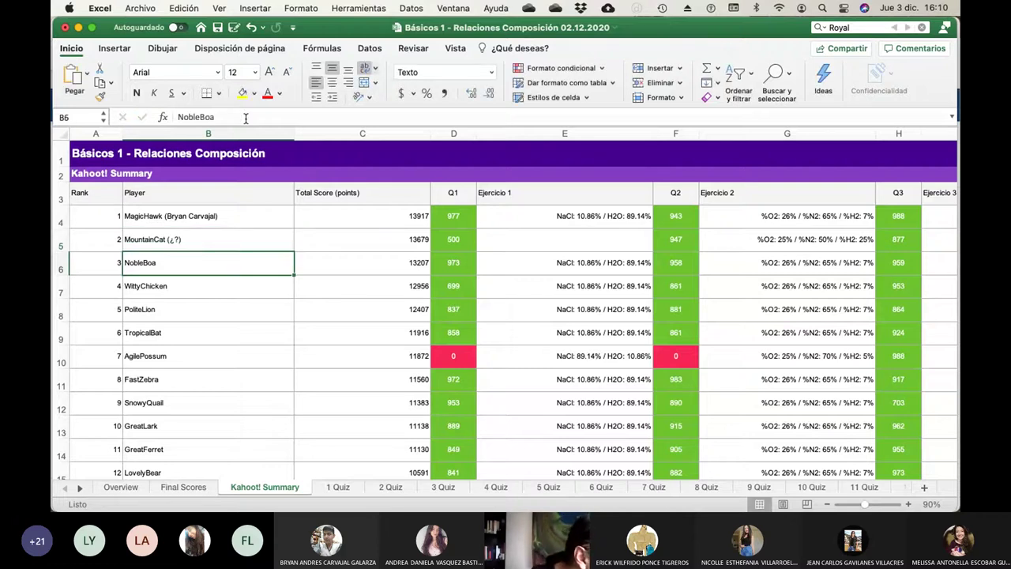
Append the students' real names in parentheses to NobleBoa and WittyChicken, fixing surname typos.
{"action": "left_click", "coordinate": [245, 117]}
{"action": "type", "text": "("}
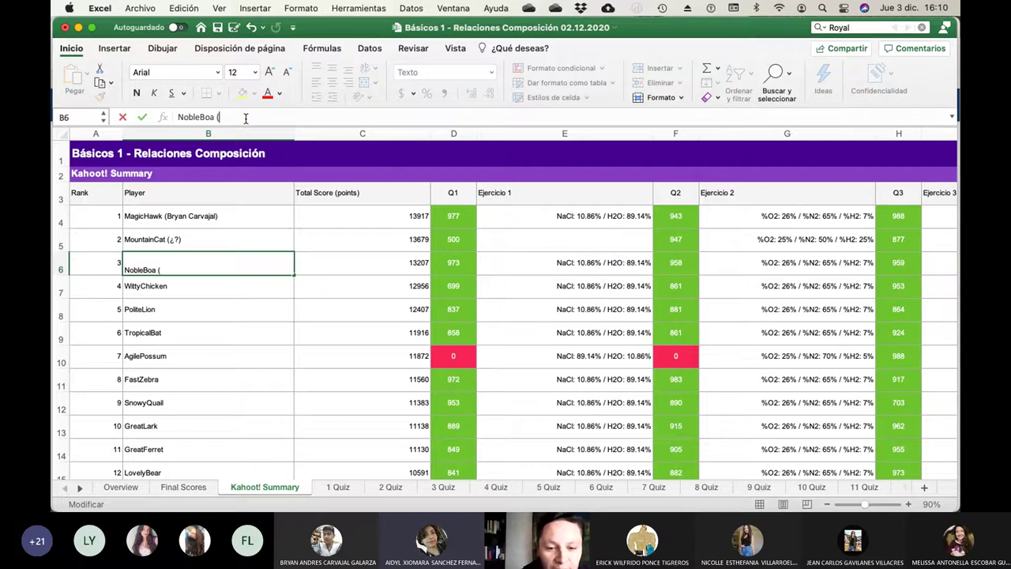
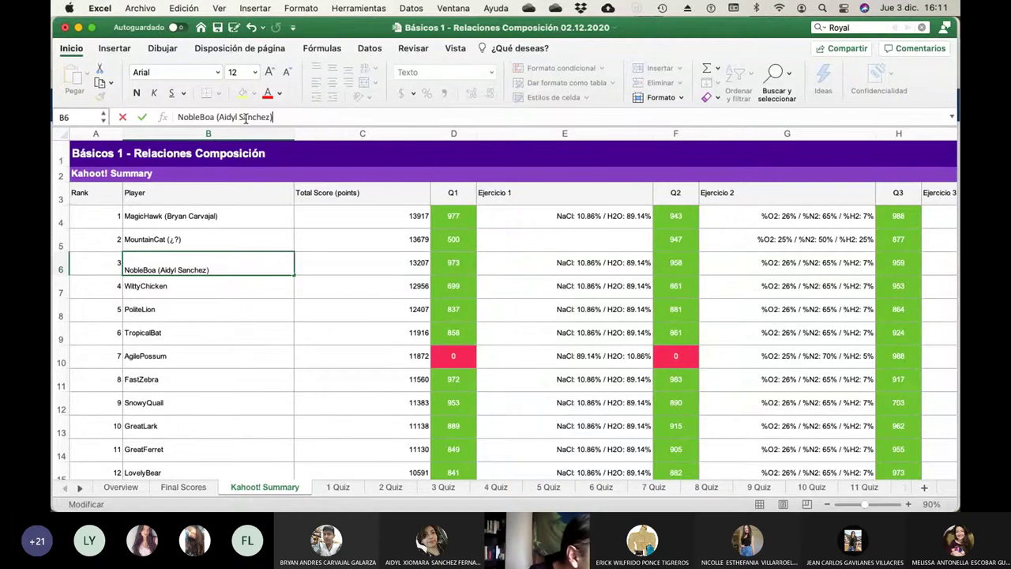
{"action": "type", "text": "Sanchez)"}
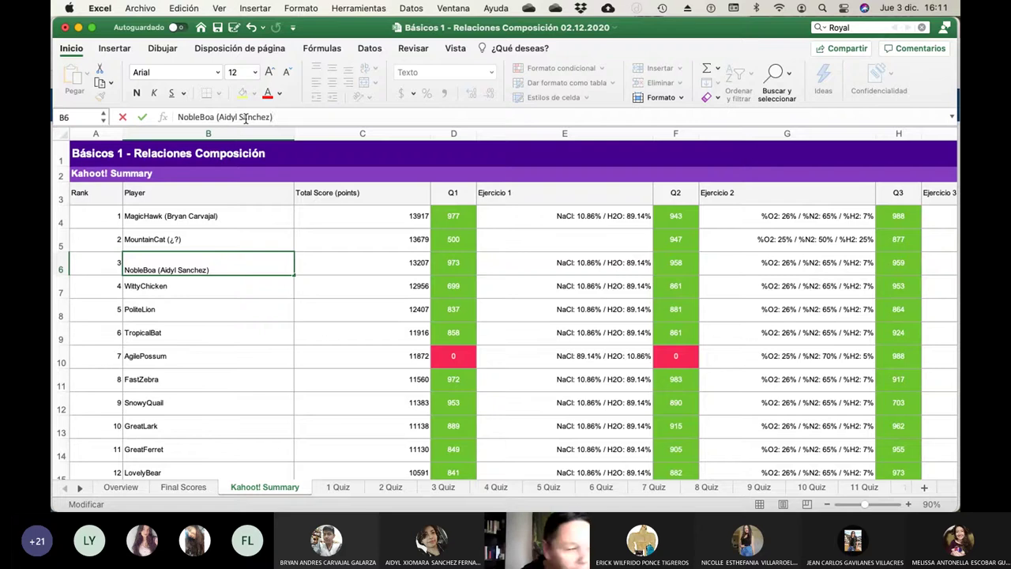
{"action": "key", "text": "Return"}
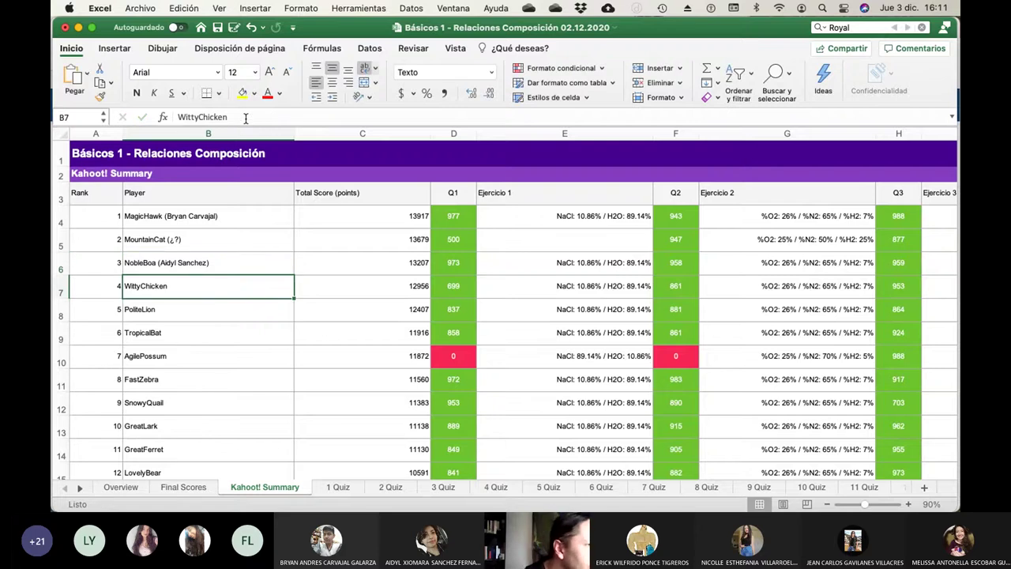
{"action": "left_click", "coordinate": [246, 117]}
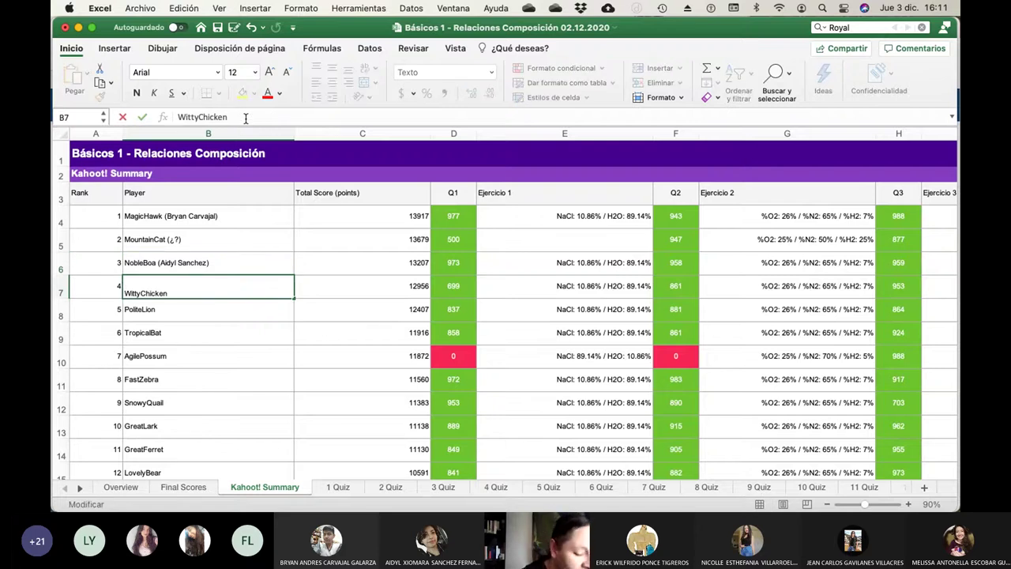
{"action": "type", "text": "("}
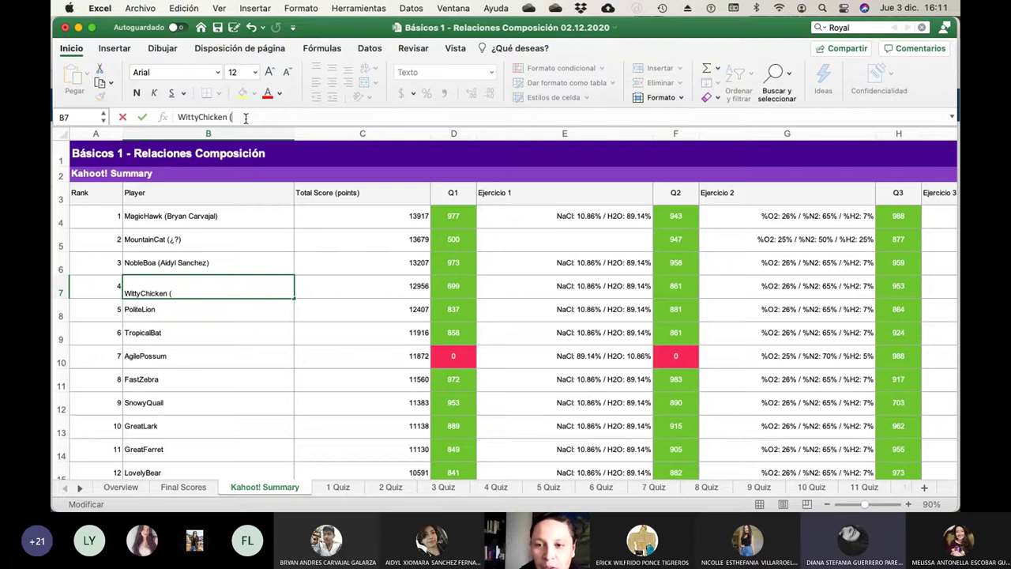
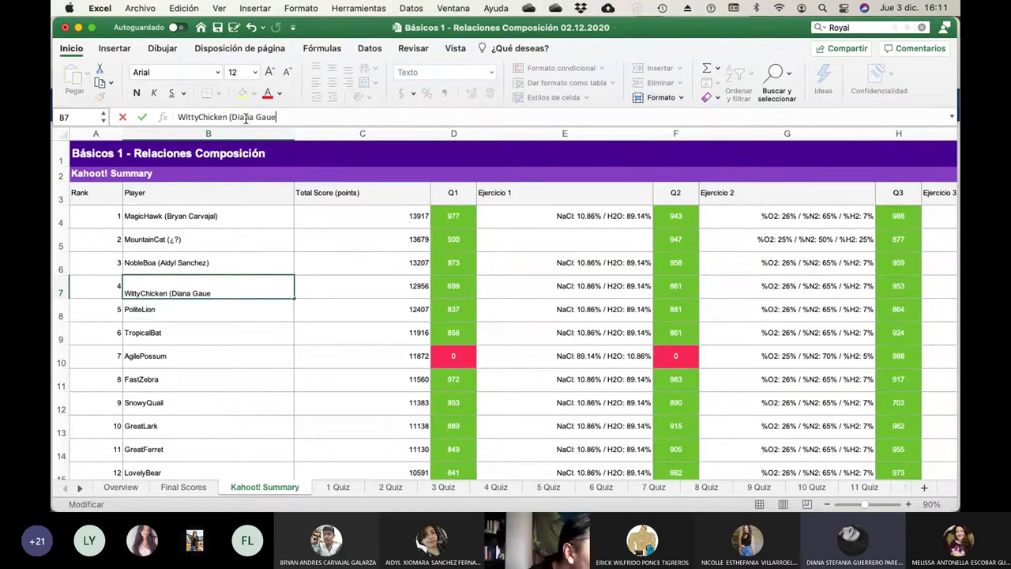
{"action": "type", "text": "uerrero)"}
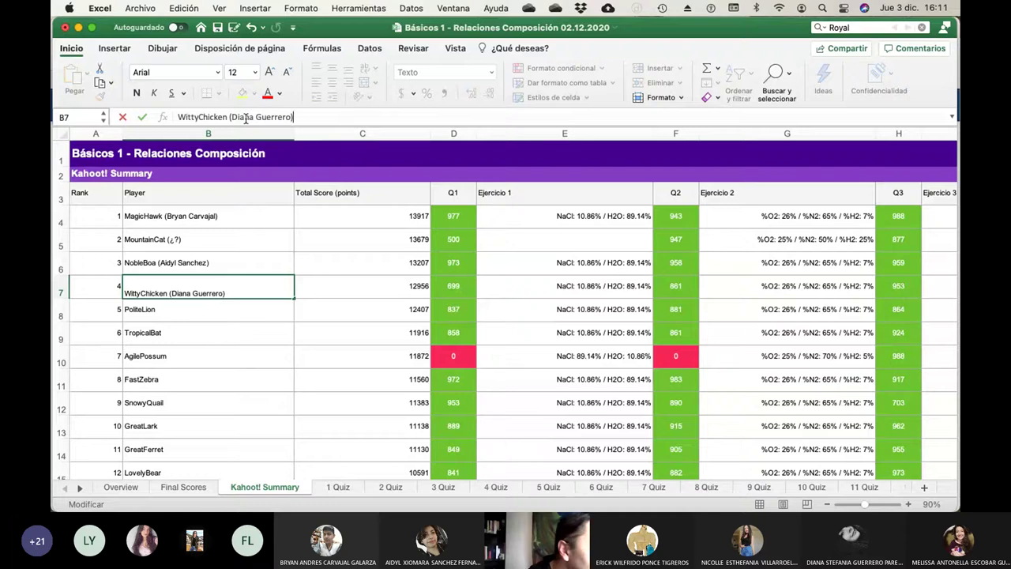
{"action": "key", "text": "Return"}
Add the student's real name to PoliteLion and start TropicalBat's, correcting typos.
{"action": "left_click", "coordinate": [246, 117]}
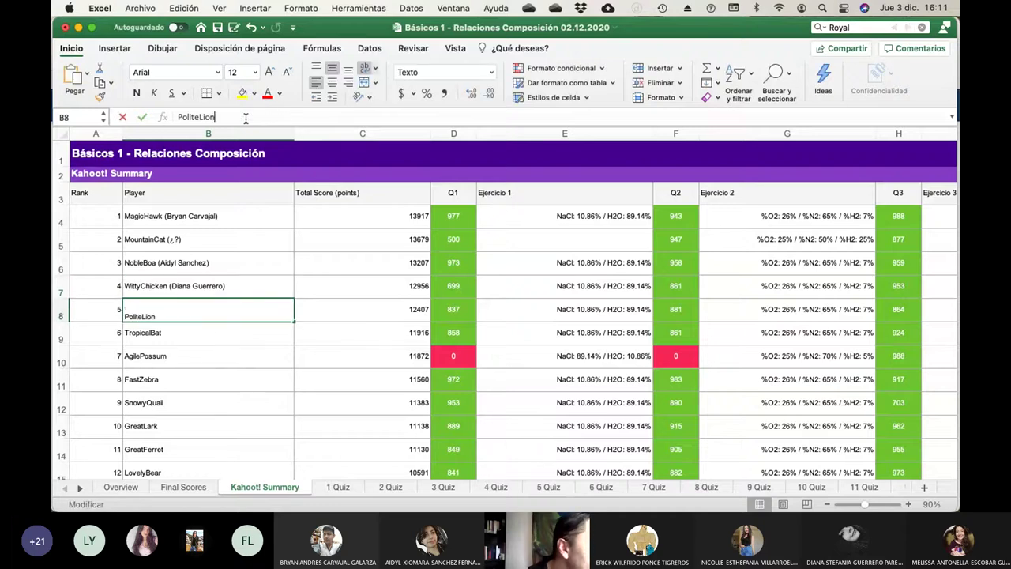
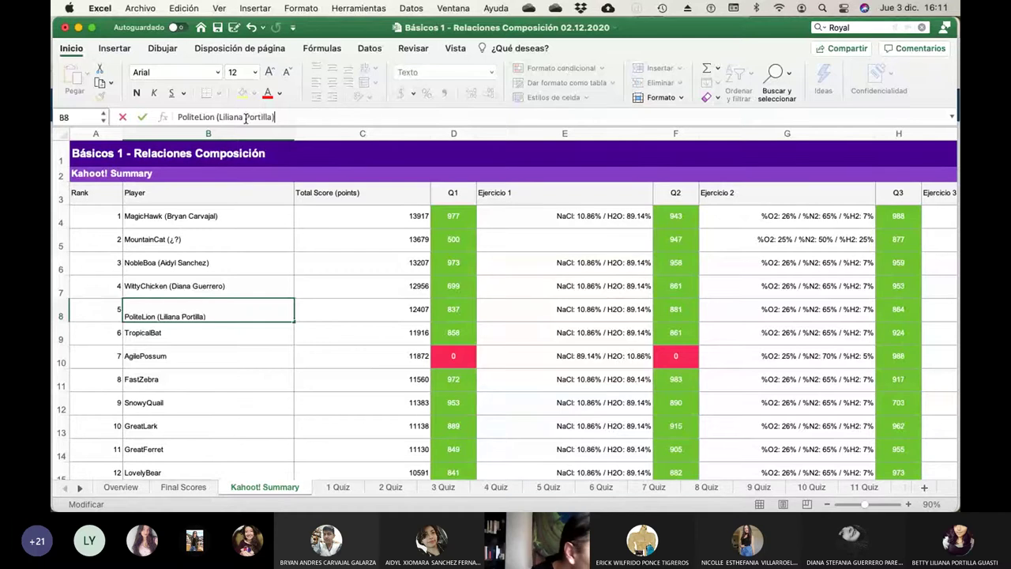
{"action": "key", "text": "Return"}
{"action": "left_click", "coordinate": [246, 117]}
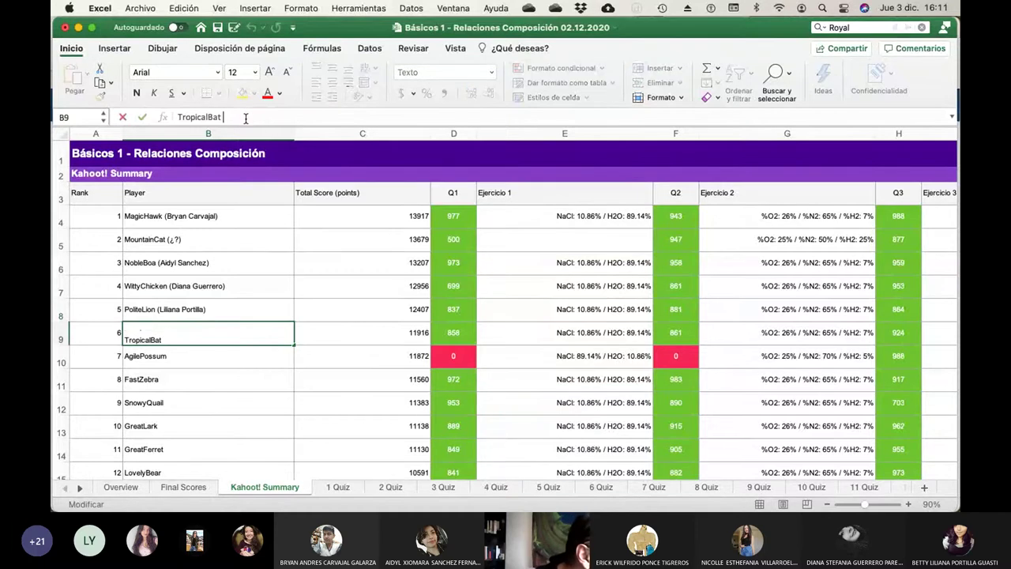
{"action": "type", "text": "("}
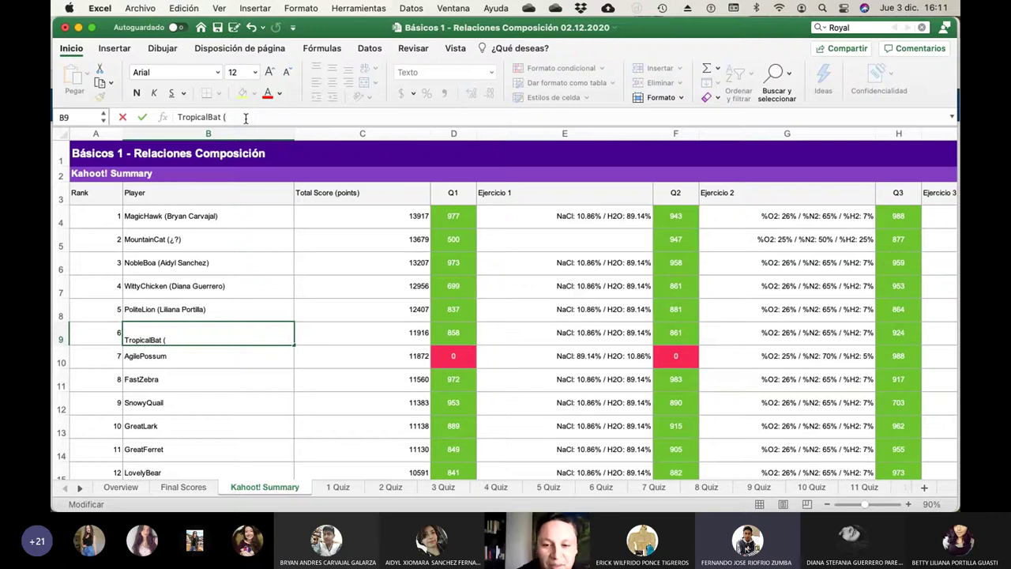
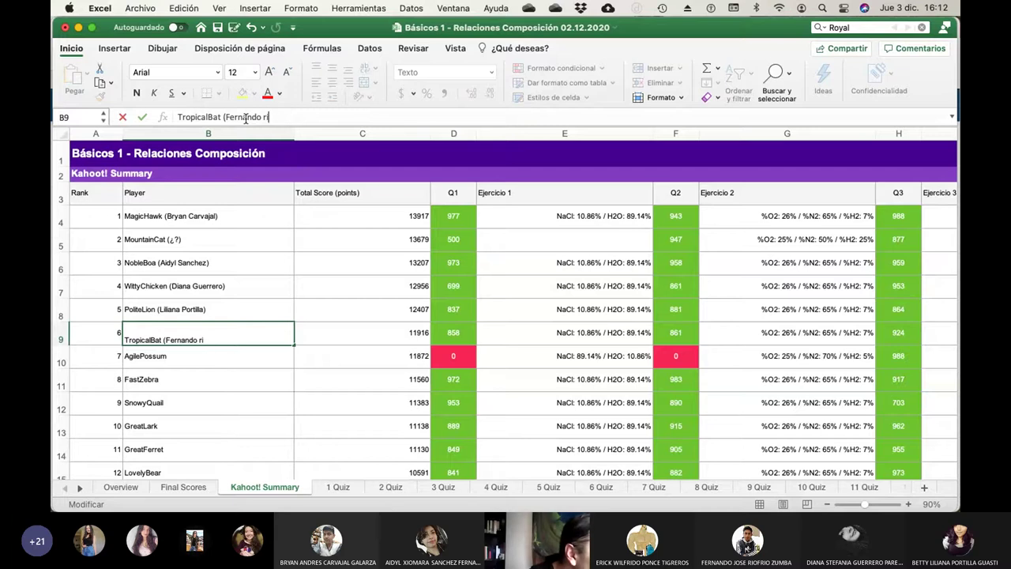
{"action": "type", "text": "riofrio)"}
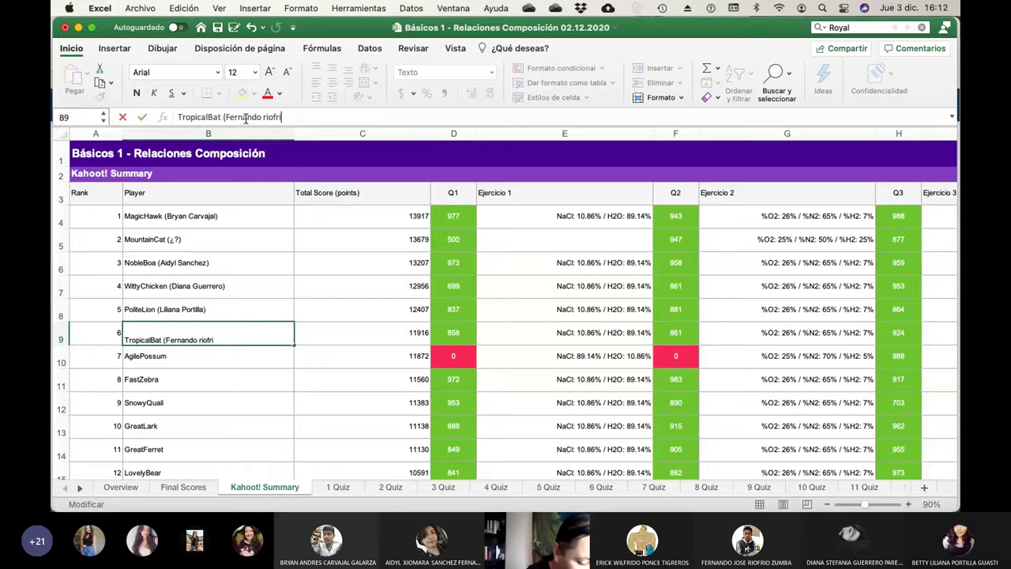
{"action": "key", "text": "BackSpace"}
{"action": "key", "text": "BackSpace"}
{"action": "key", "text": "BackSpace"}
{"action": "key", "text": "BackSpace"}
{"action": "key", "text": "BackSpace"}
{"action": "key", "text": "BackSpace"}
{"action": "key", "text": "BackSpace"}
{"action": "key", "text": "BackSpace"}
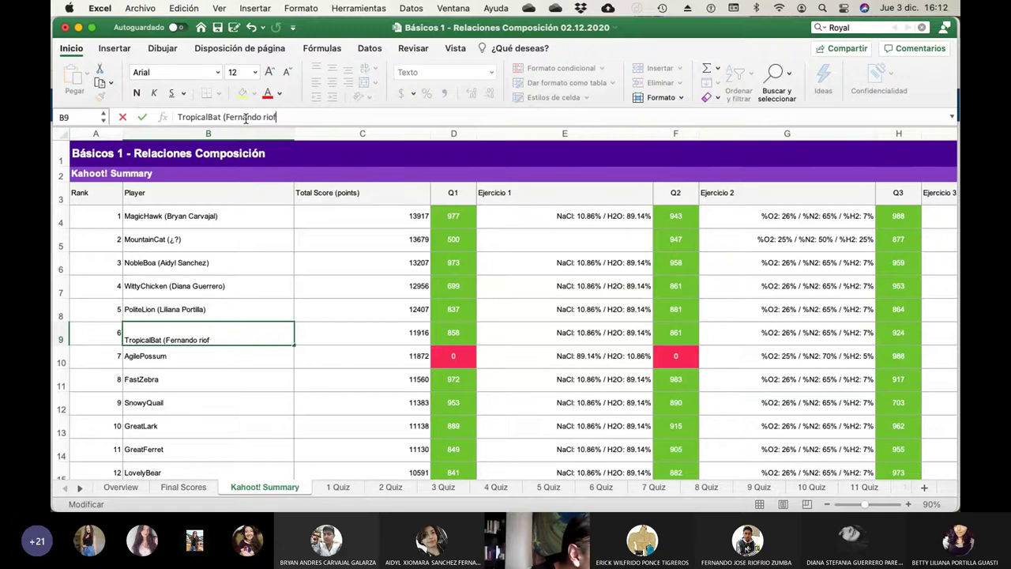
Finish TropicalBat's annotation and add the students' real names to AgilePossum and FastZebra.
{"action": "type", "text": "Riofrio)"}
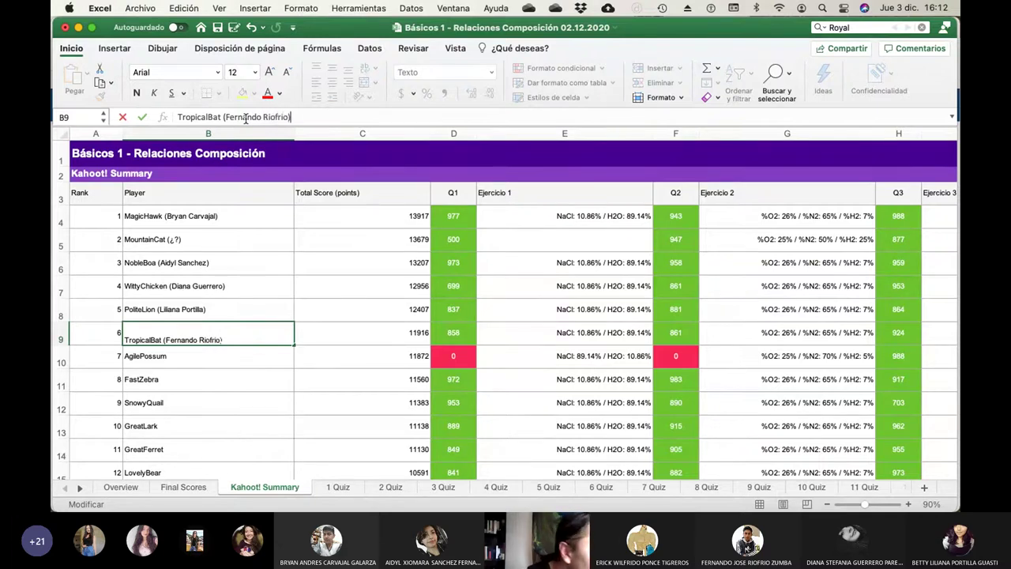
{"action": "key", "text": "Return"}
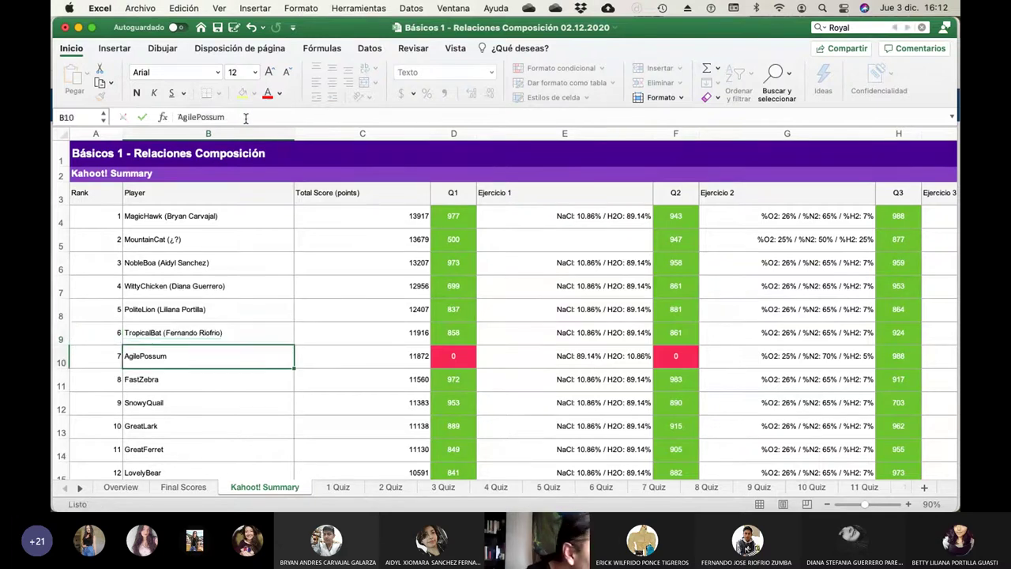
{"action": "left_click", "coordinate": [246, 117]}
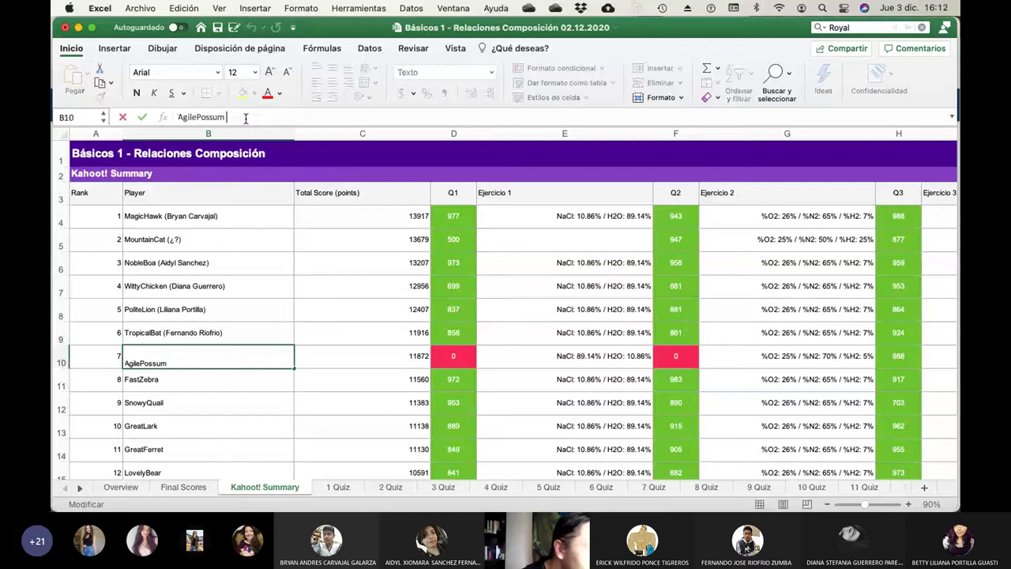
{"action": "type", "text": "("}
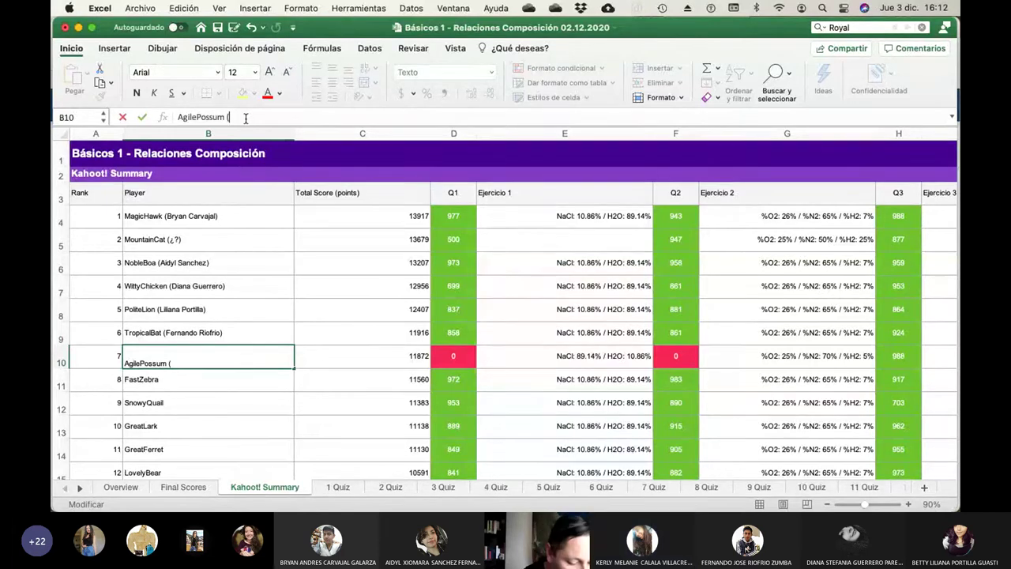
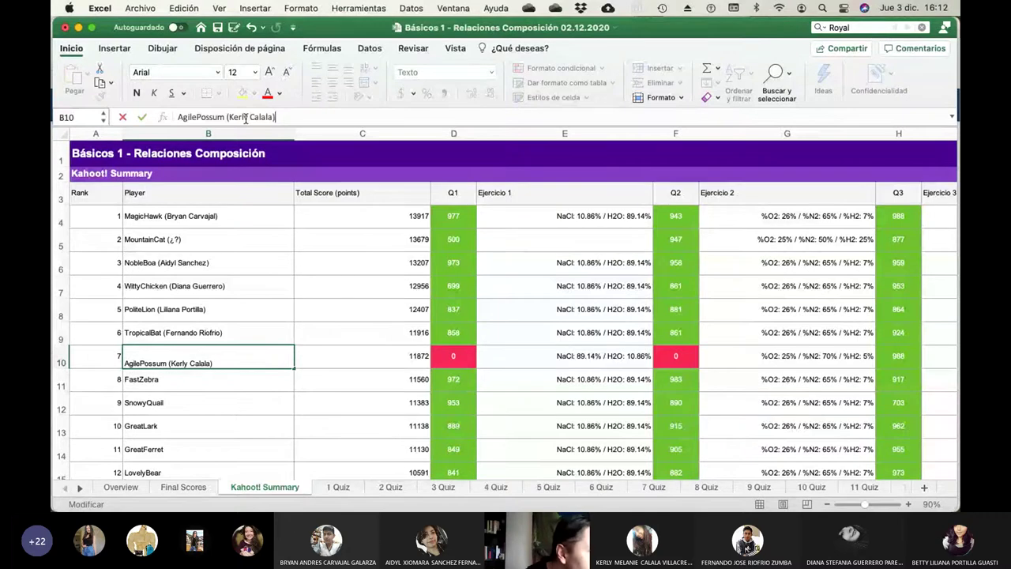
{"action": "key", "text": "Return"}
{"action": "left_click", "coordinate": [246, 117]}
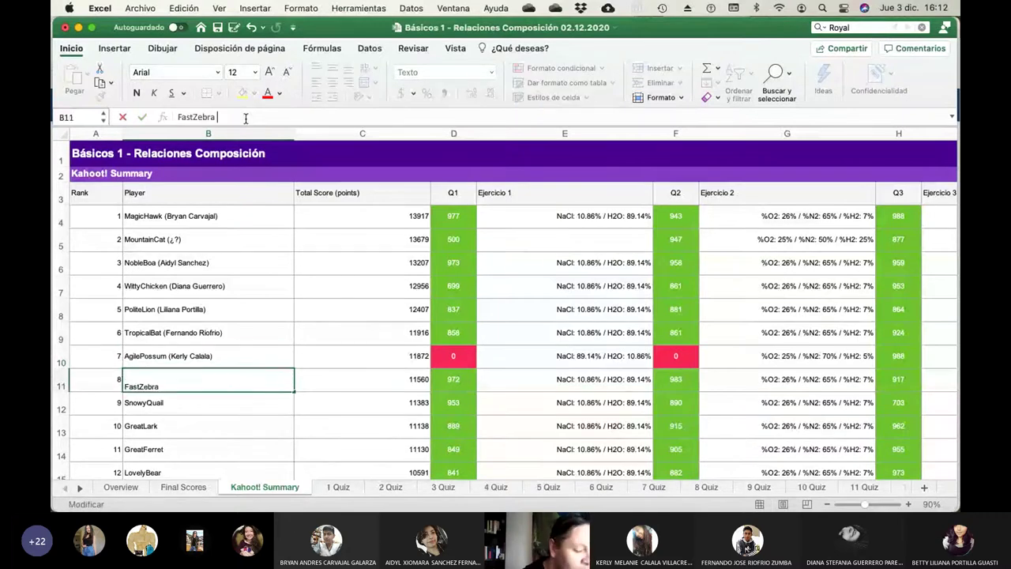
{"action": "type", "text": "("}
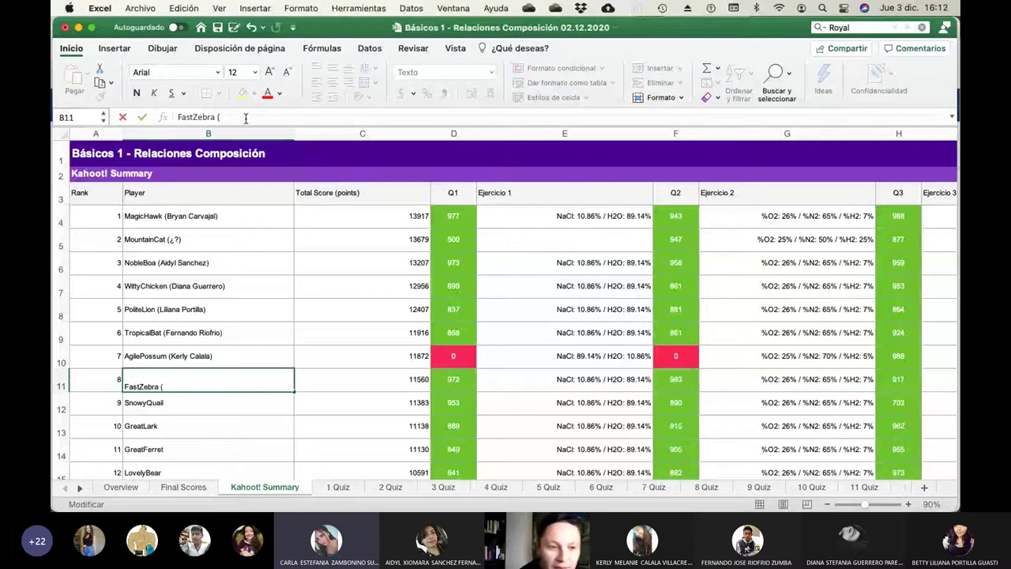
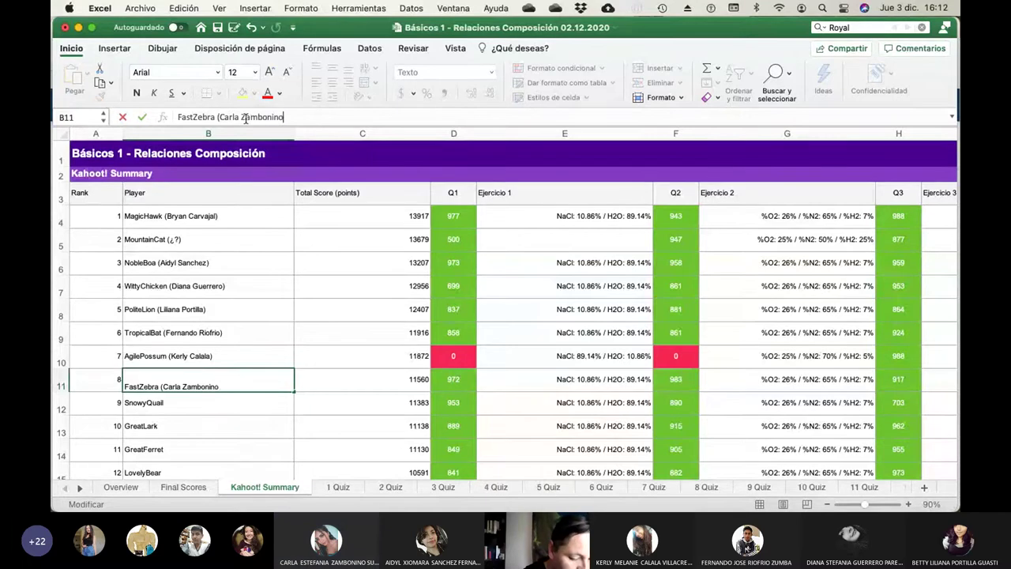
{"action": "type", "text": ")"}
{"action": "key", "text": "Return"}
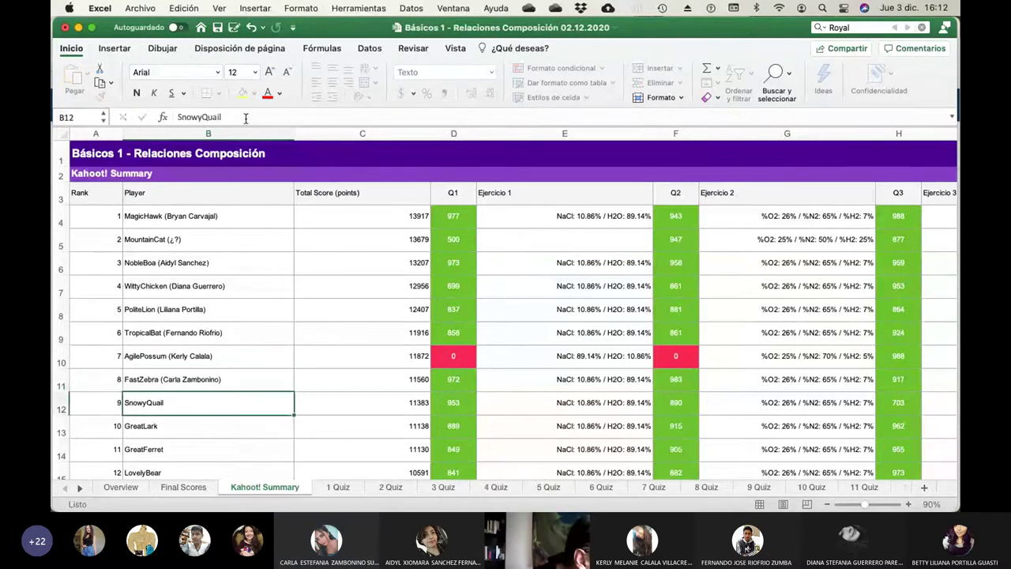
Append the students' real names in parentheses to SnowyQuail and GreatLark.
{"action": "left_click", "coordinate": [245, 117]}
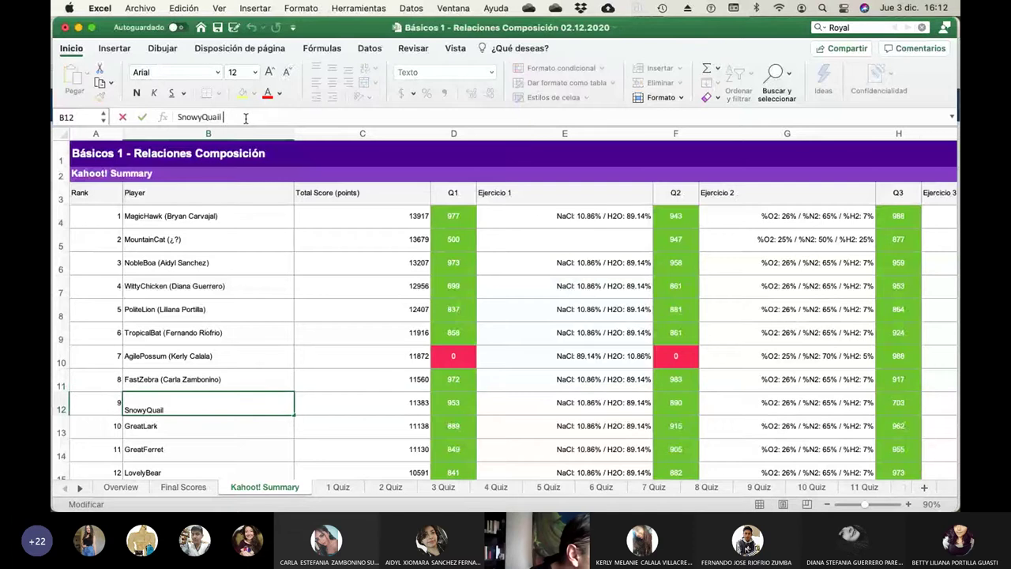
{"action": "type", "text": "("}
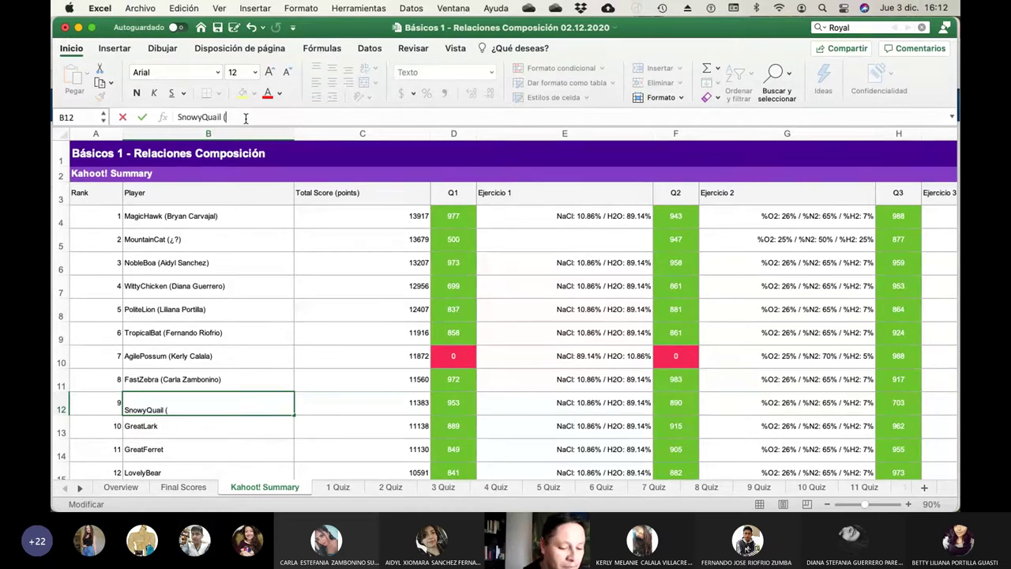
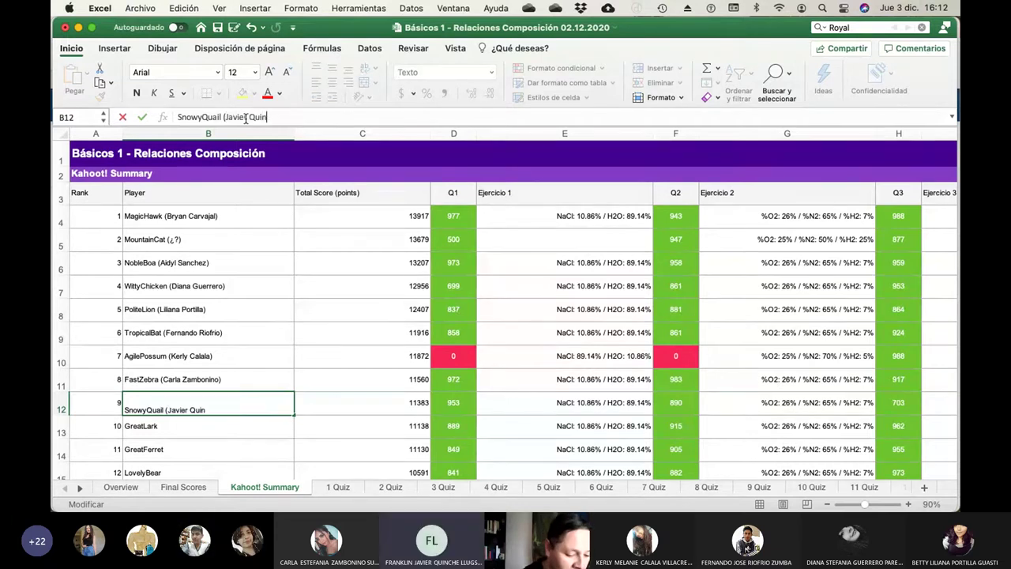
{"action": "key", "text": "Return"}
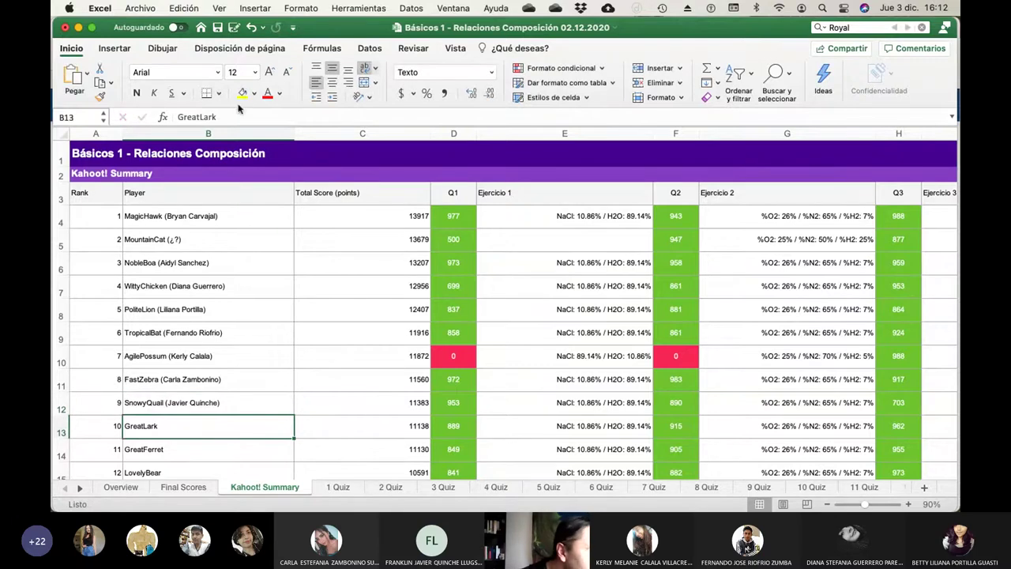
{"action": "left_click", "coordinate": [237, 116]}
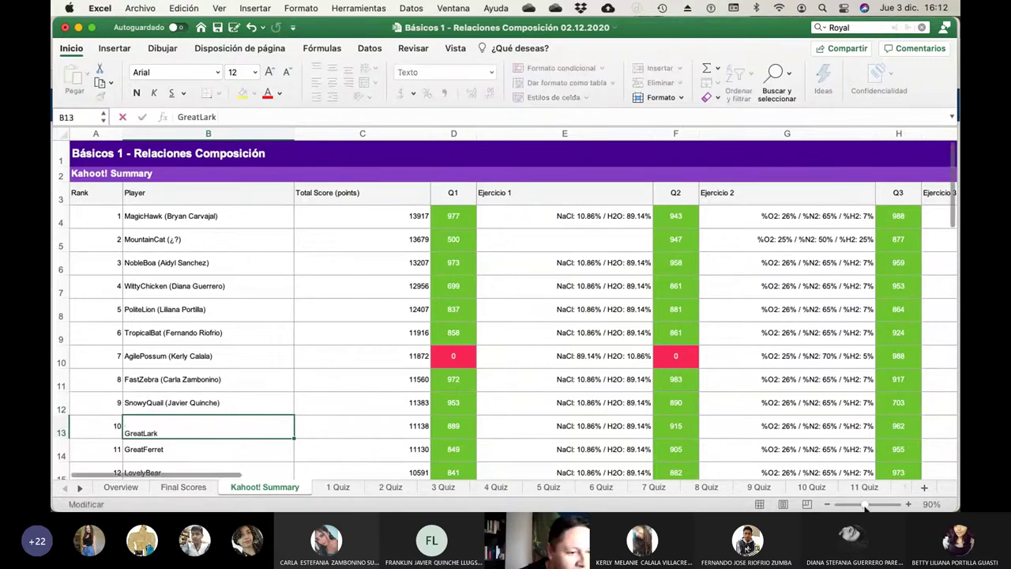
{"action": "left_click_drag", "start_coordinate": [873, 508], "coordinate": [885, 508]}
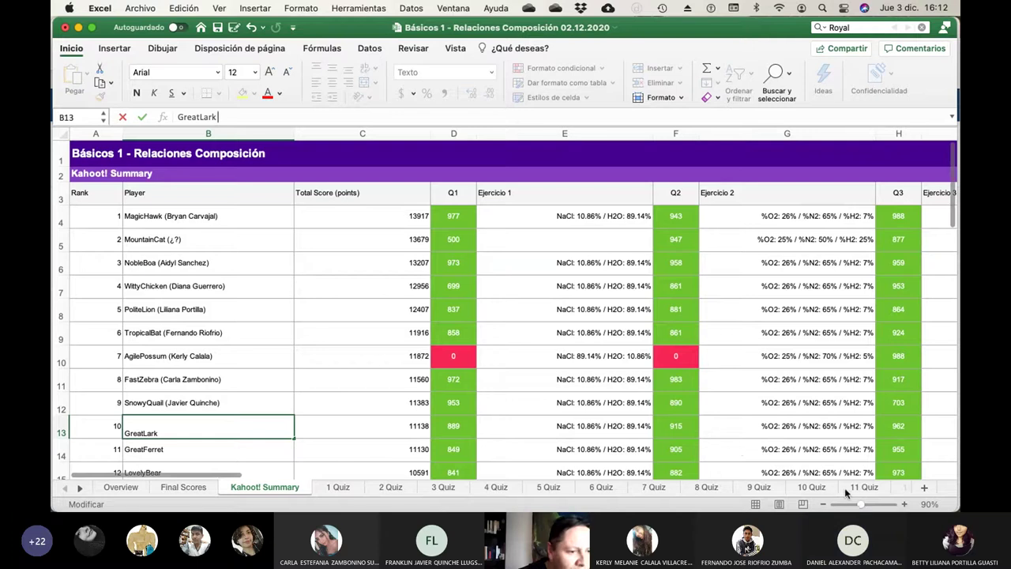
{"action": "mouse_move", "coordinate": [855, 504]}
{"action": "left_mouse_down"}
{"action": "mouse_move", "coordinate": [887, 507]}
{"action": "mouse_move", "coordinate": [860, 505]}
{"action": "left_mouse_up"}
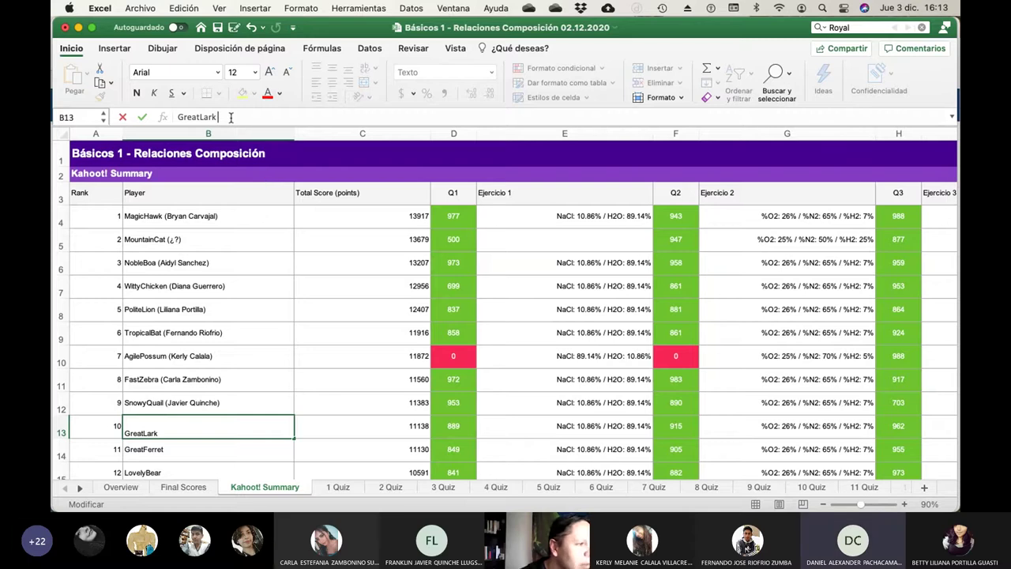
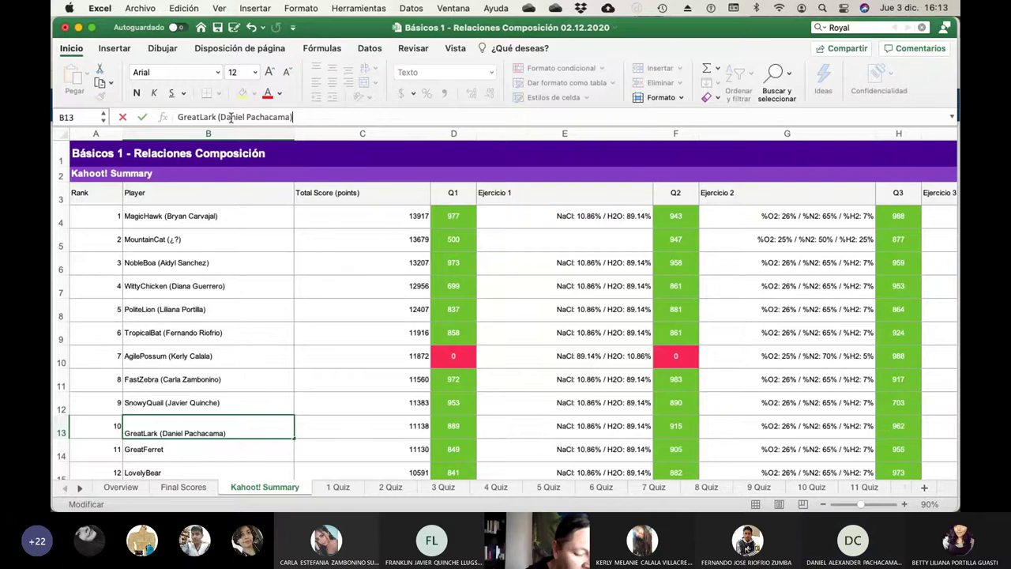
{"action": "key", "text": "Return"}
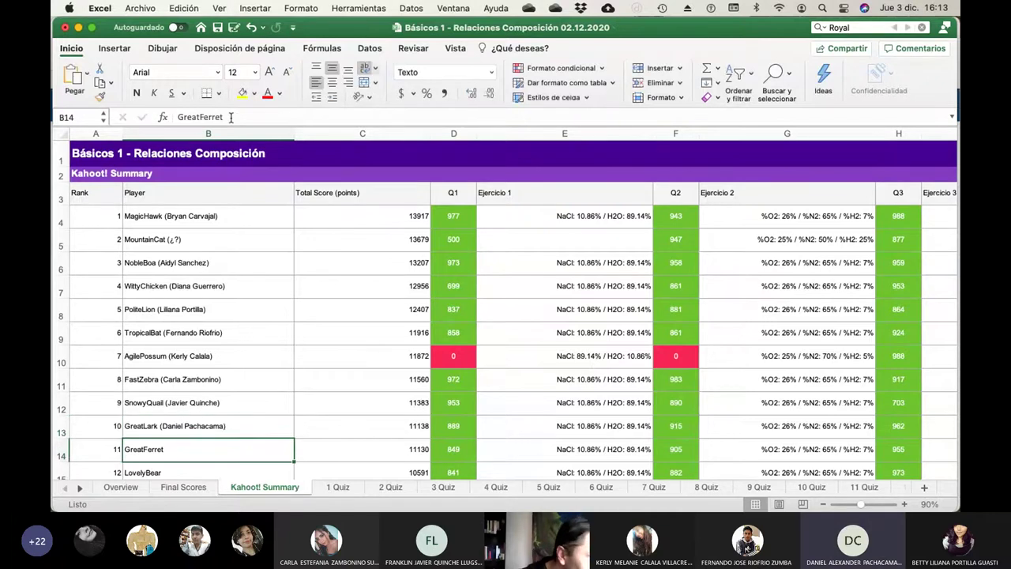
Zoom the sheet in and add the students' real names to GreatFerret and LovelyBear.
{"action": "left_click_drag", "start_coordinate": [862, 504], "coordinate": [884, 506]}
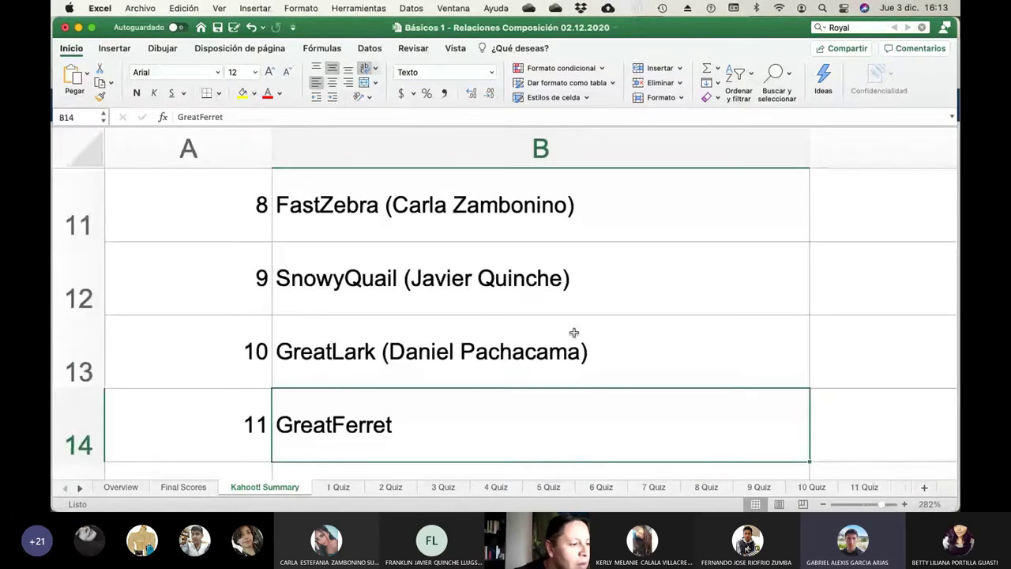
{"action": "scroll", "coordinate": [573, 331], "scroll_direction": "down", "scroll_amount": 1}
{"action": "left_click", "coordinate": [273, 117]}
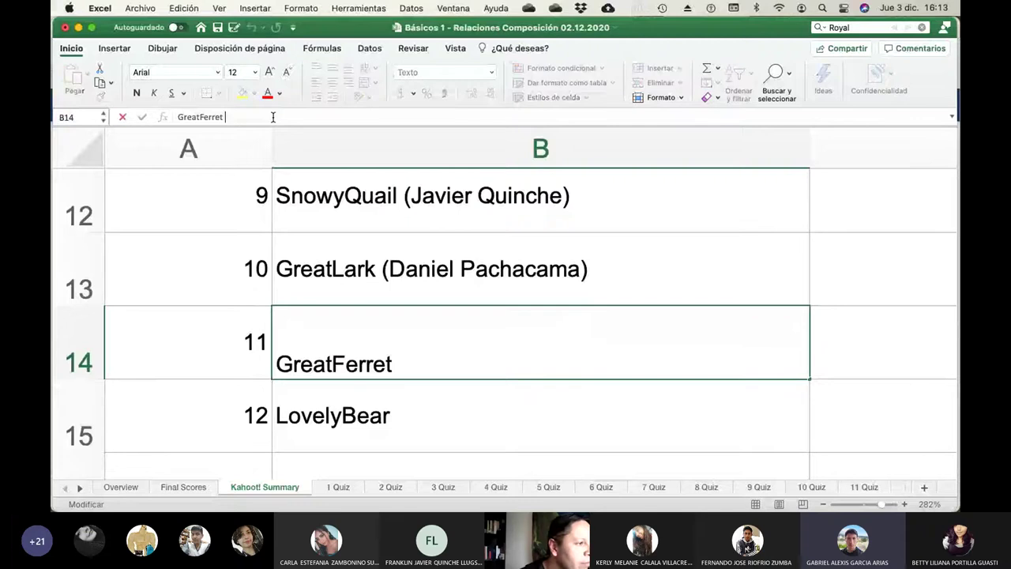
{"action": "key", "text": "BackSpace"}
{"action": "key", "text": "BackSpace"}
{"action": "key", "text": "BackSpace"}
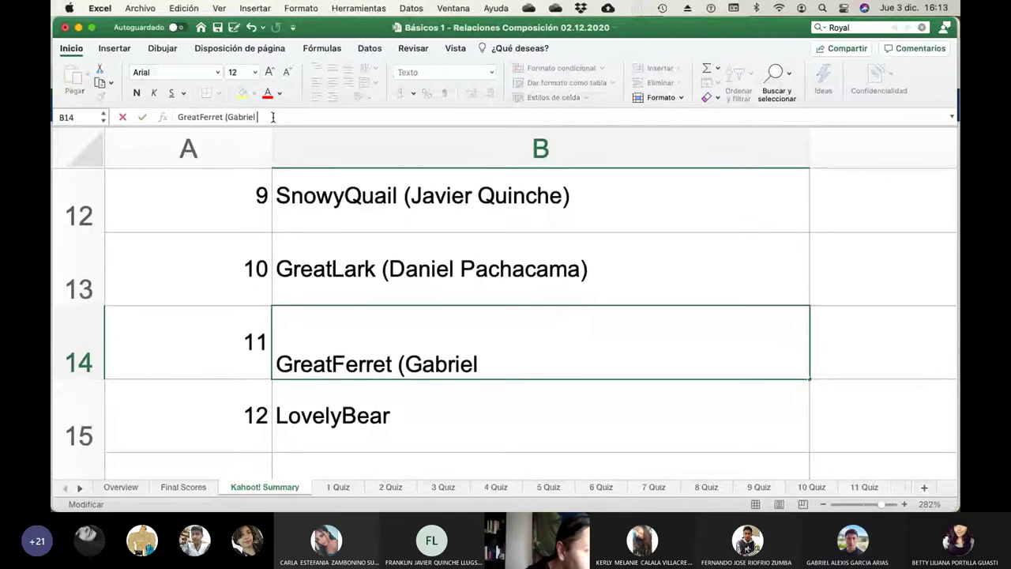
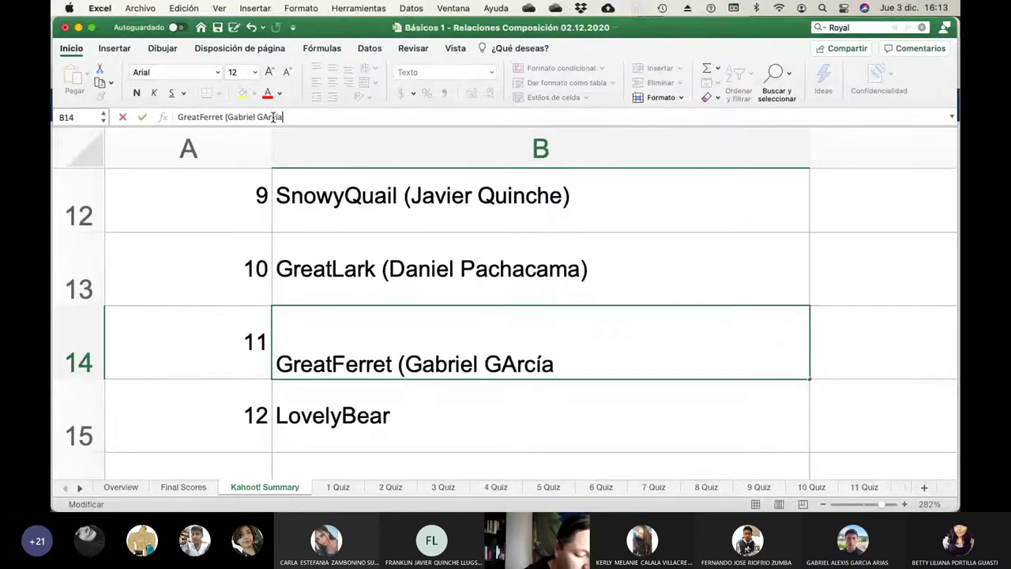
{"action": "key", "text": "Return"}
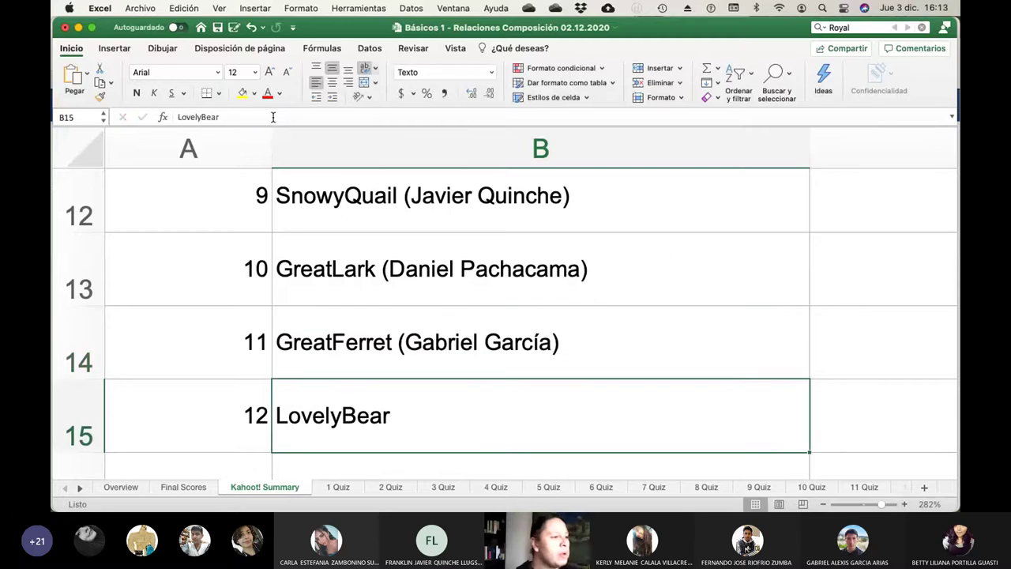
{"action": "left_click", "coordinate": [272, 117]}
{"action": "type", "text": "("}
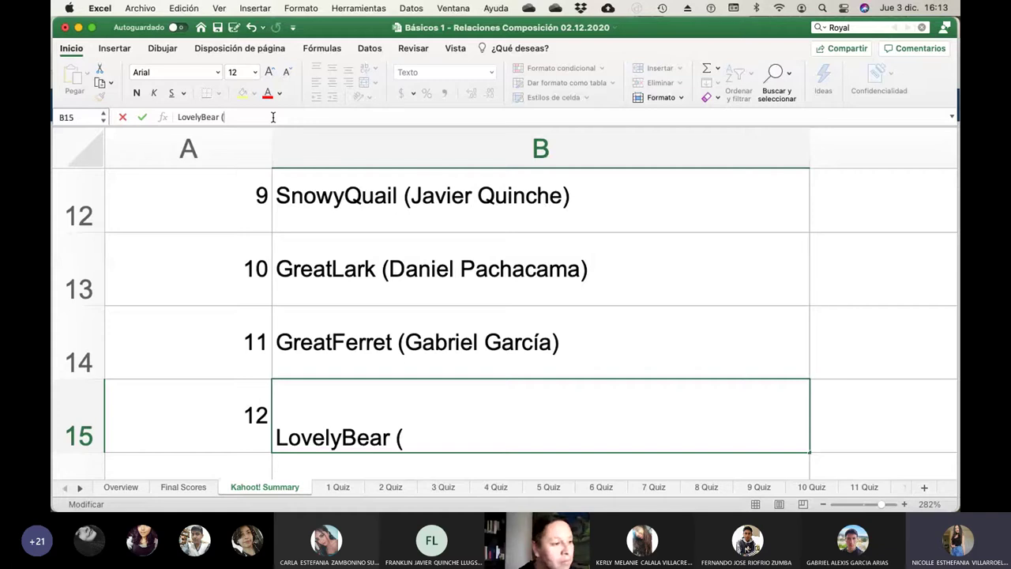
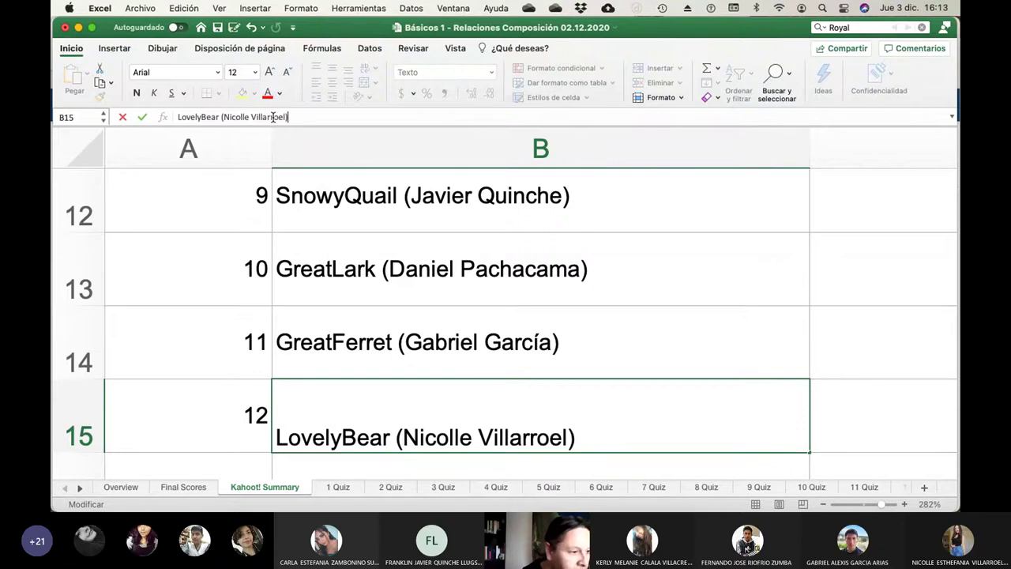
{"action": "key", "text": "Return"}
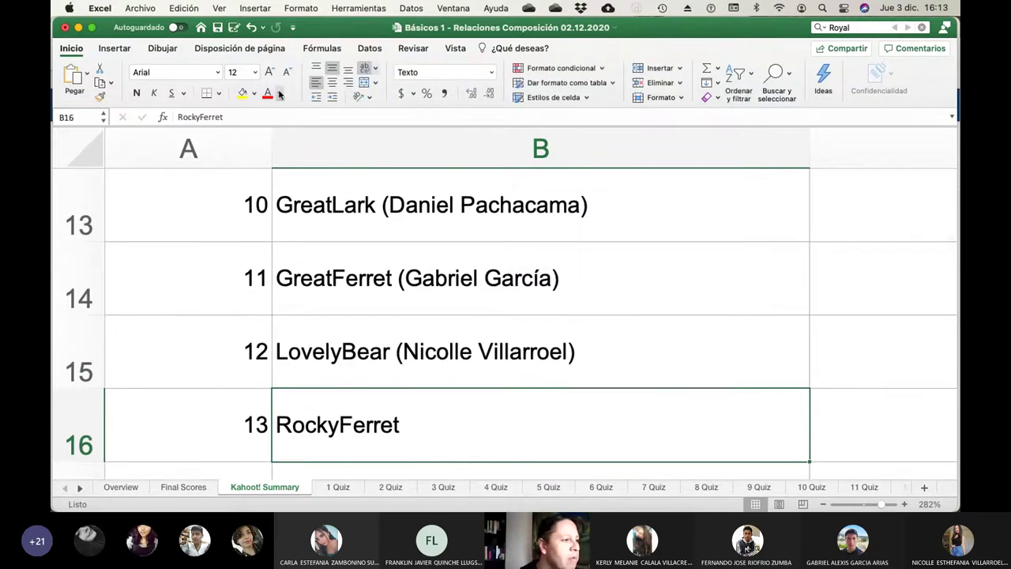
Append the students' real names to RockyFerret and AmazonRaccoon, fixing a misspelled first name.
{"action": "left_click", "coordinate": [252, 112]}
{"action": "type", "text": "("}
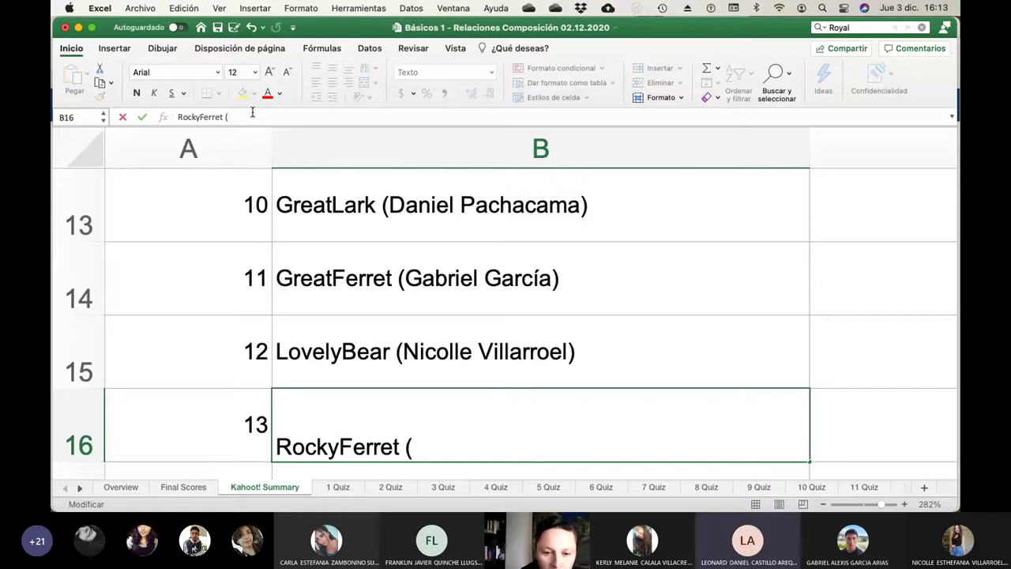
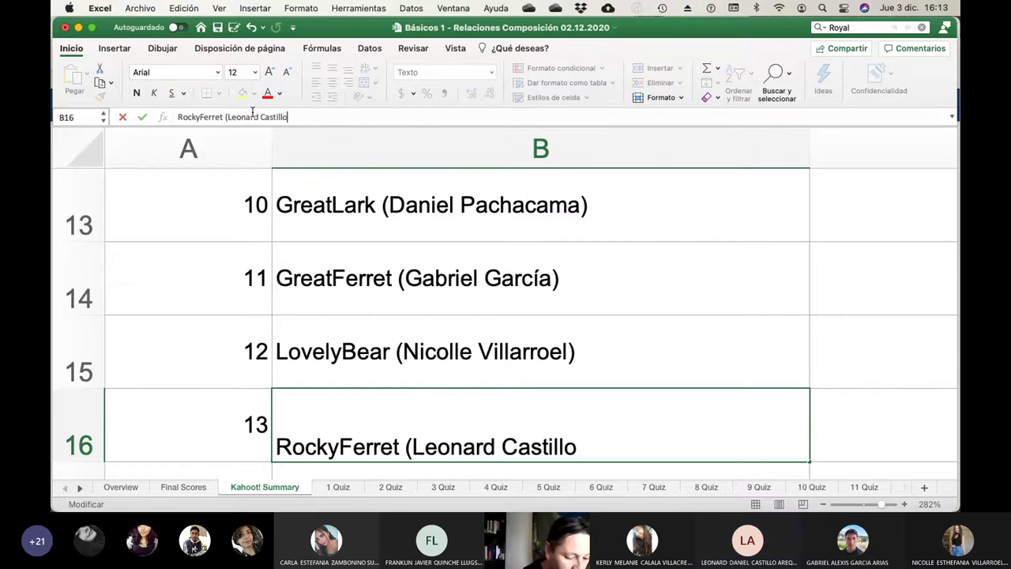
{"action": "type", "text": ")"}
{"action": "key", "text": "Return"}
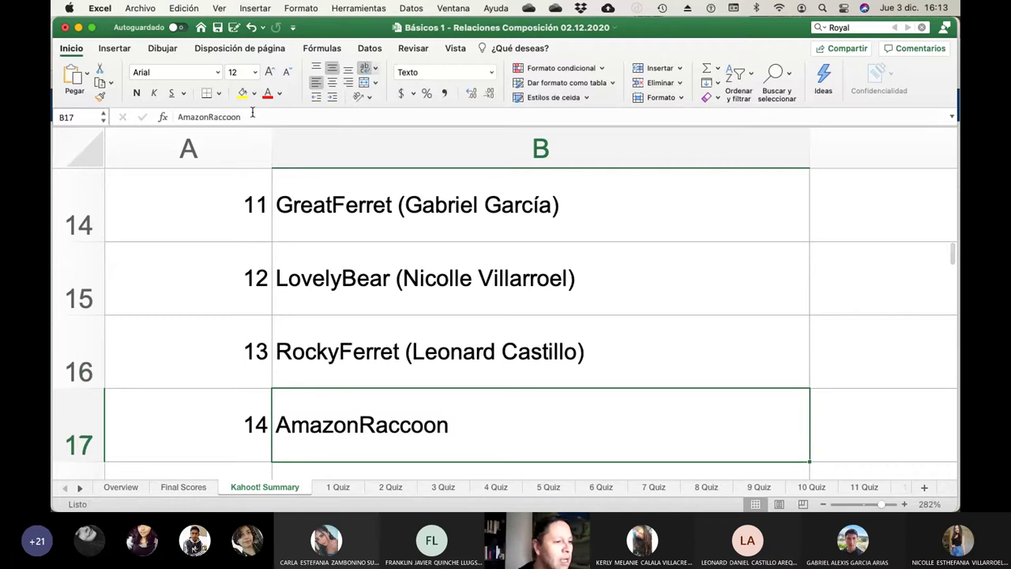
{"action": "left_click", "coordinate": [252, 113]}
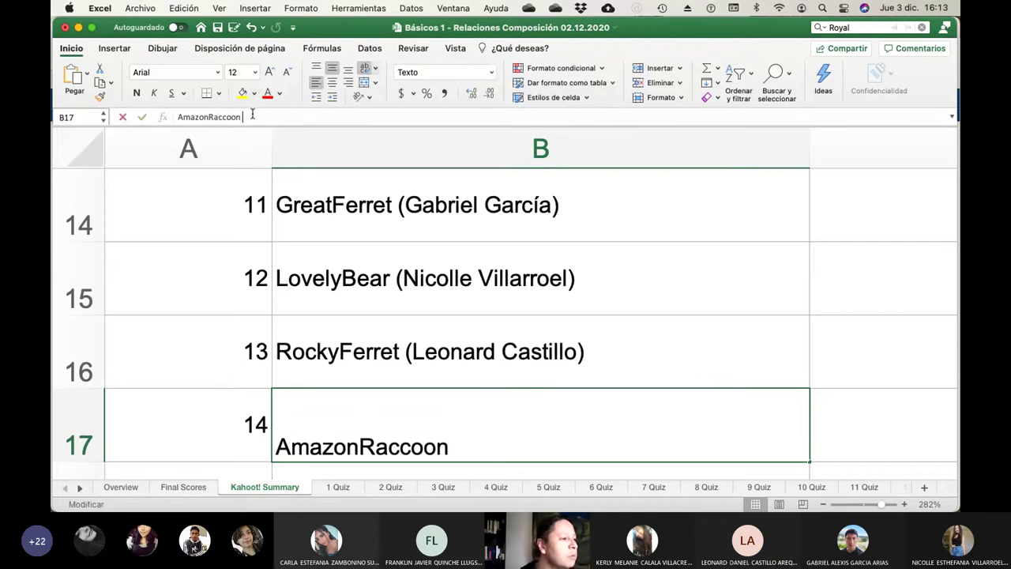
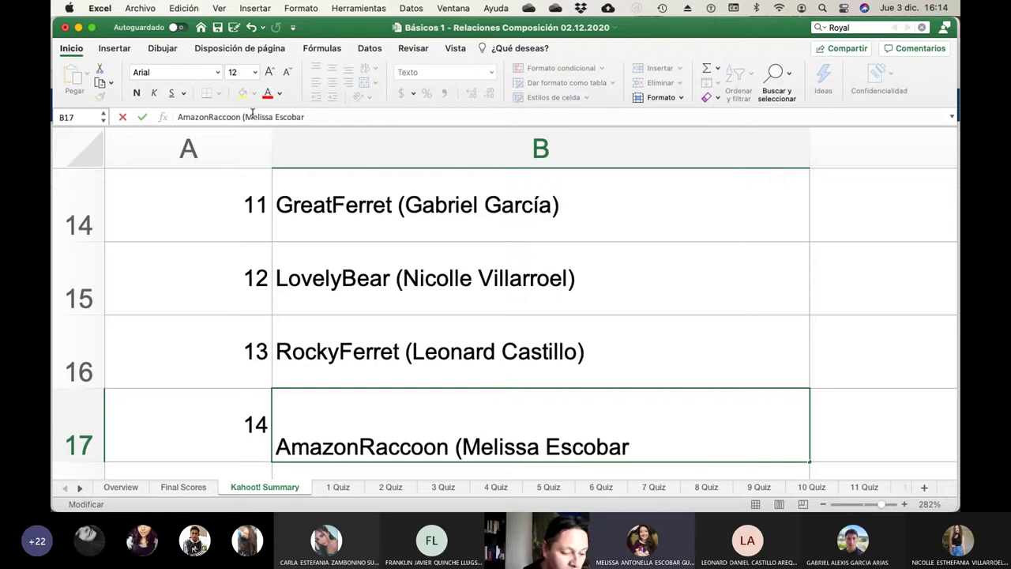
{"action": "key", "text": "Return"}
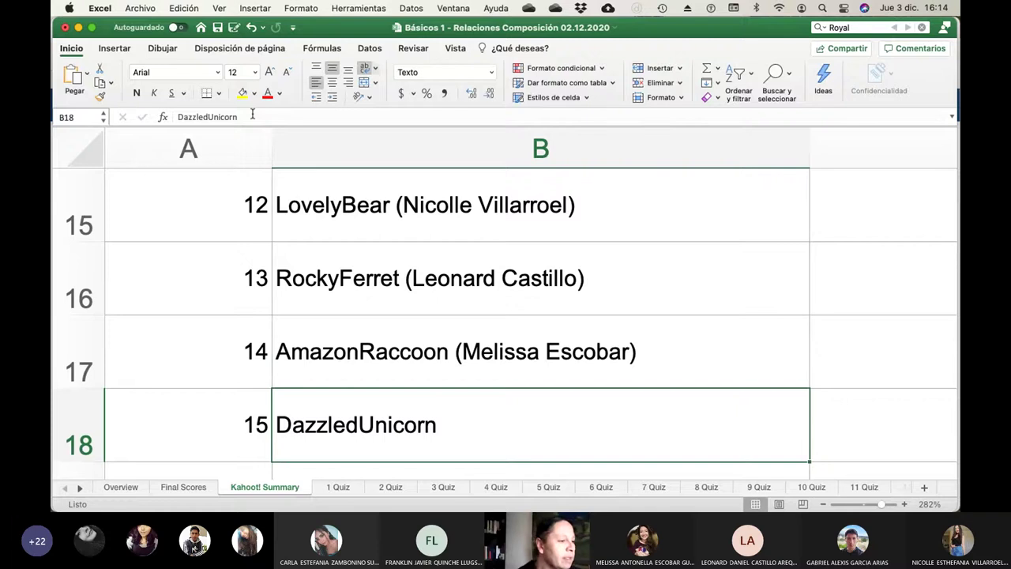
Add the student's real name to DazzledUnicorn and open InspiredBadger's parenthesis.
{"action": "left_click", "coordinate": [252, 116]}
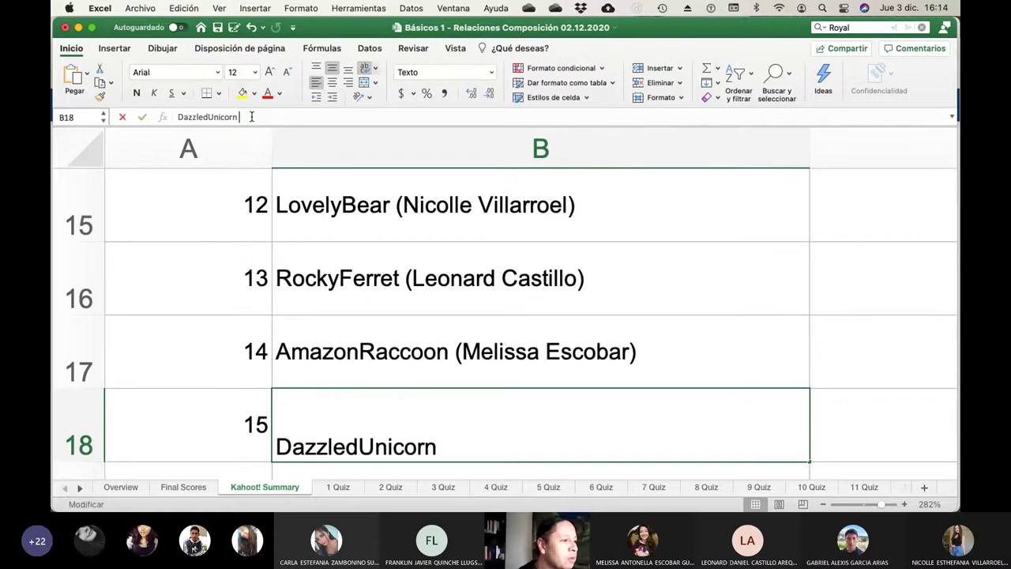
{"action": "type", "text": "("}
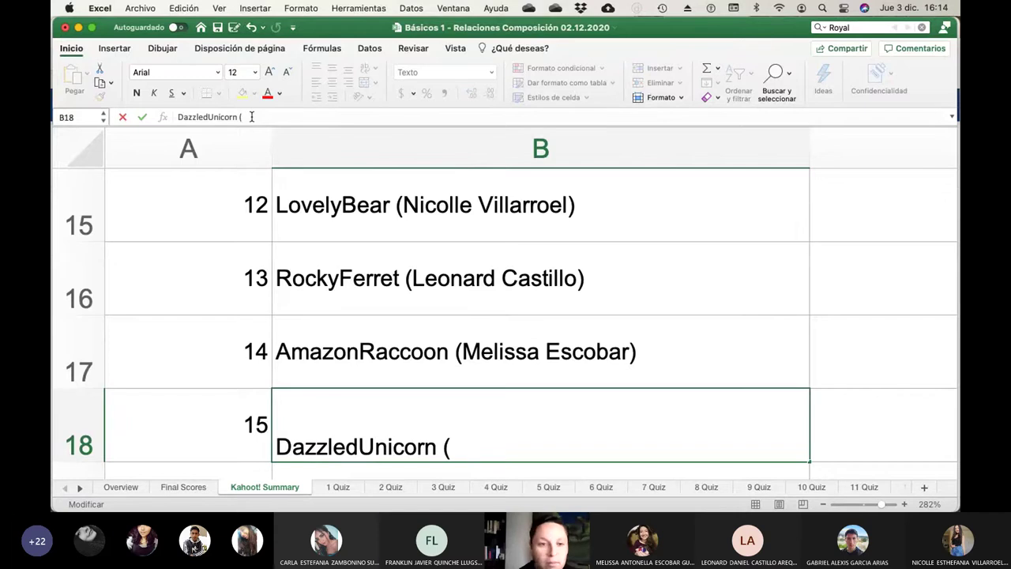
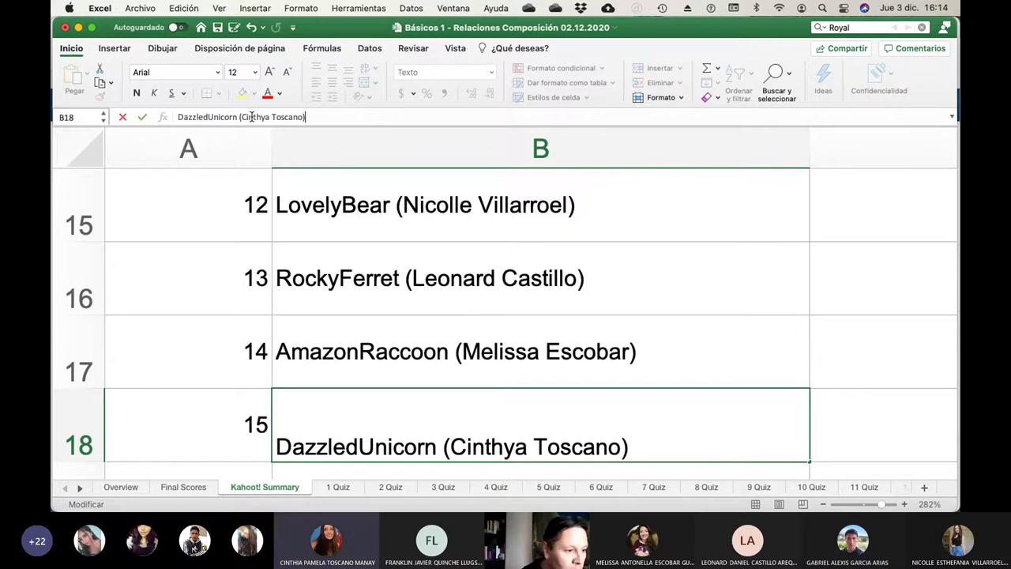
{"action": "key", "text": "Return"}
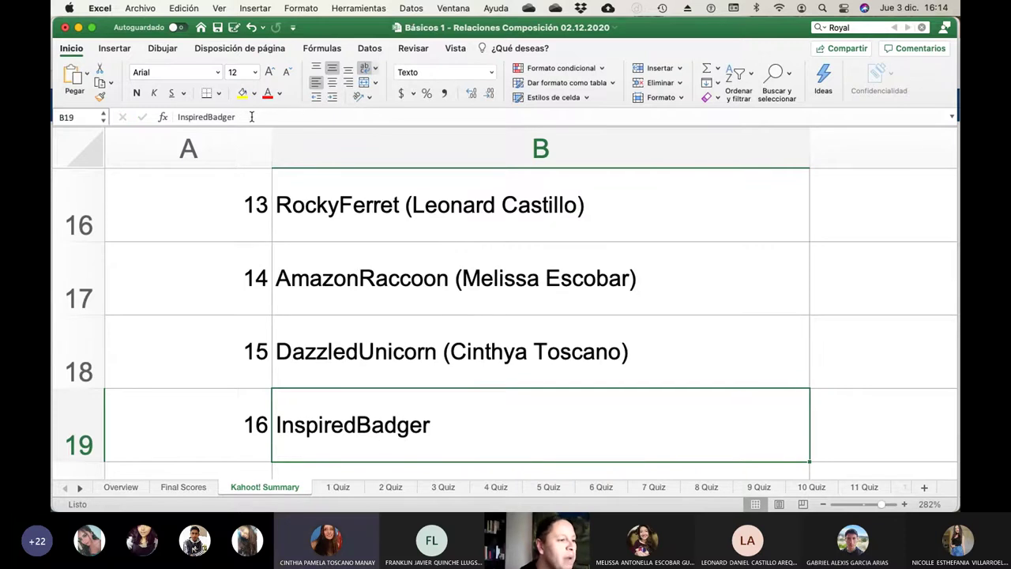
{"action": "left_click", "coordinate": [246, 117]}
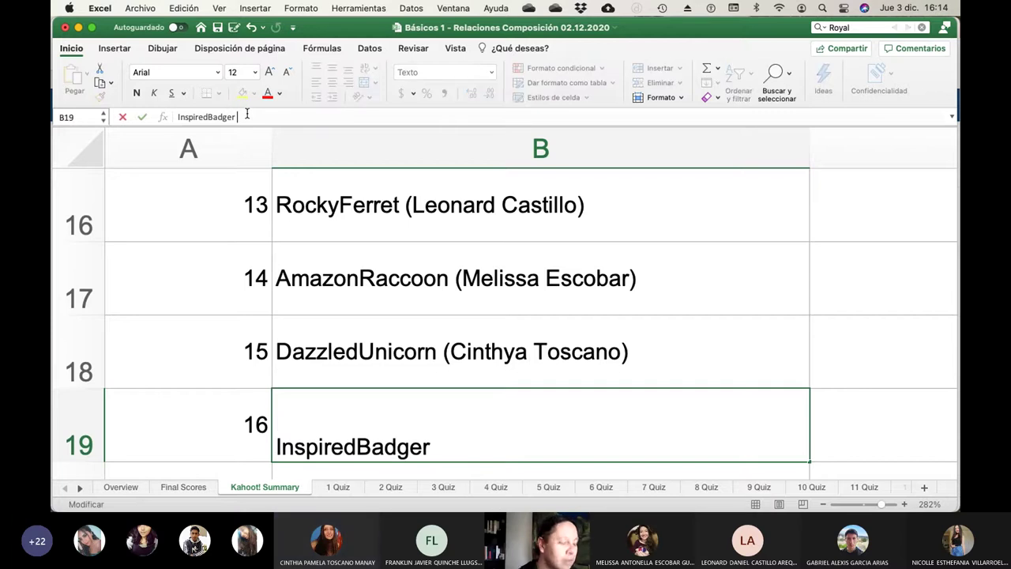
{"action": "type", "text": "("}
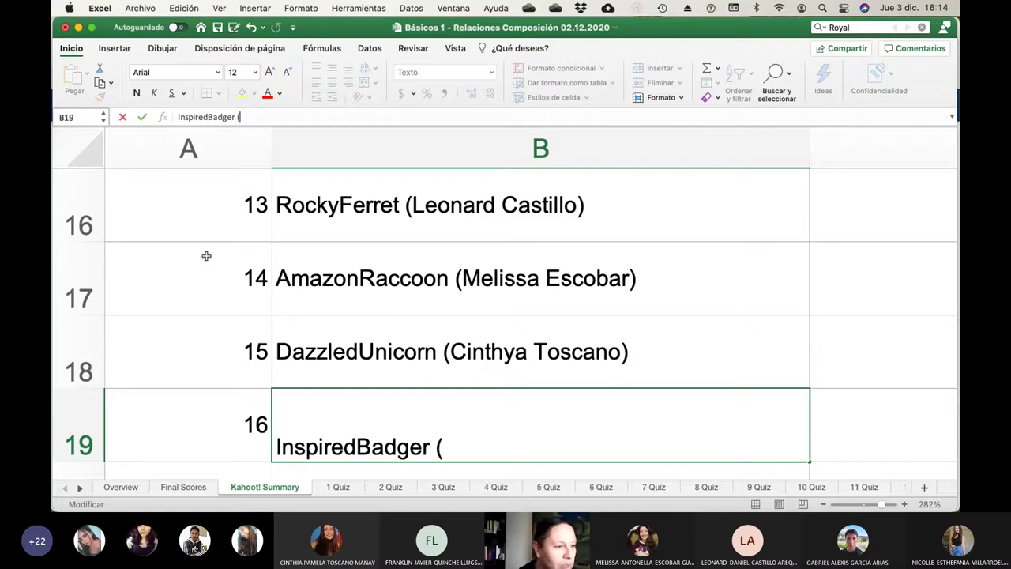
{"action": "left_click", "coordinate": [496, 350]}
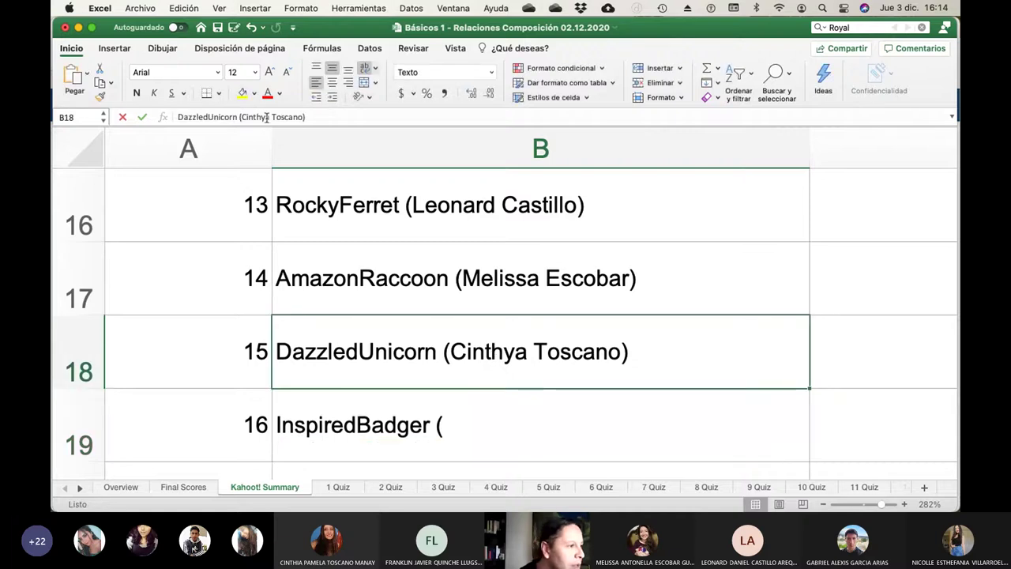
{"action": "left_click", "coordinate": [300, 119]}
{"action": "key", "text": "Left"}
{"action": "key", "text": "Left"}
{"action": "key", "text": "Left"}
{"action": "key", "text": "Left"}
{"action": "key", "text": "Left"}
{"action": "key", "text": "Left"}
{"action": "key", "text": "Left"}
{"action": "key", "text": "Left"}
{"action": "key", "text": "Left"}
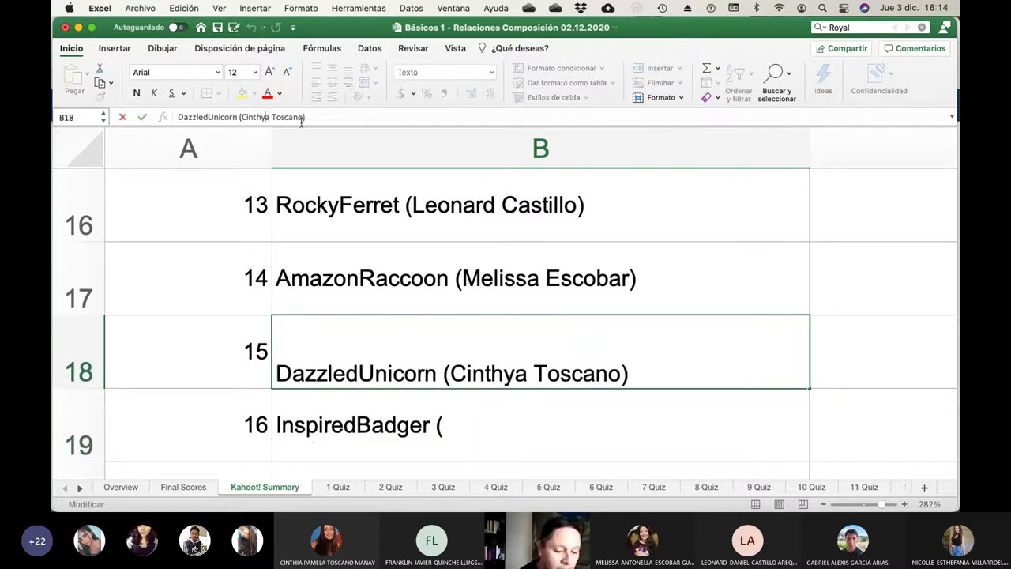
{"action": "key", "text": "BackSpace"}
{"action": "type", "text": "i"}
{"action": "key", "text": "Return"}
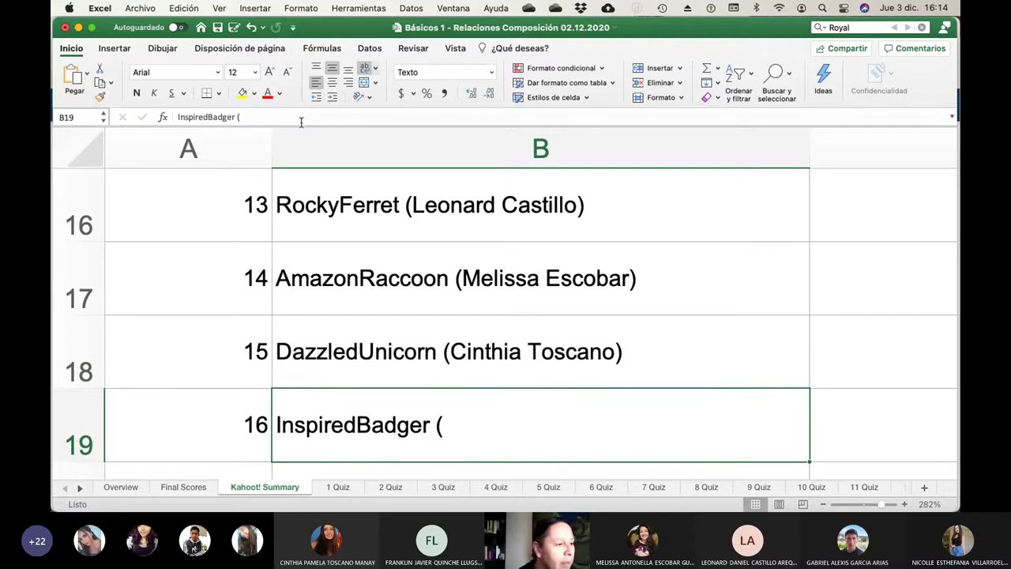
Replace InspiredBadger's '¿?' placeholder with the real name, and annotate RapidFalcon.
{"action": "left_click", "coordinate": [249, 117]}
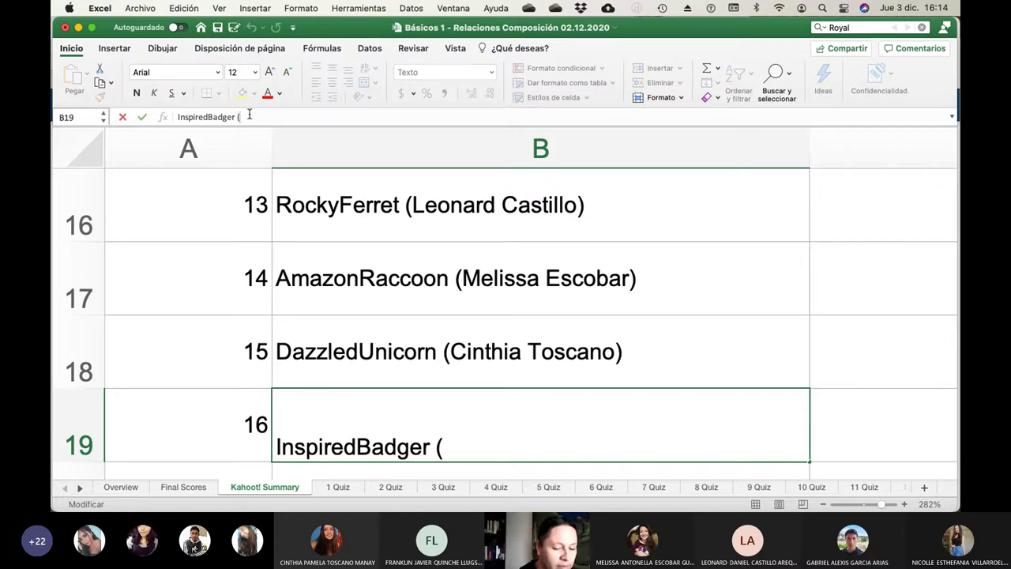
{"action": "type", "text": "¿?)"}
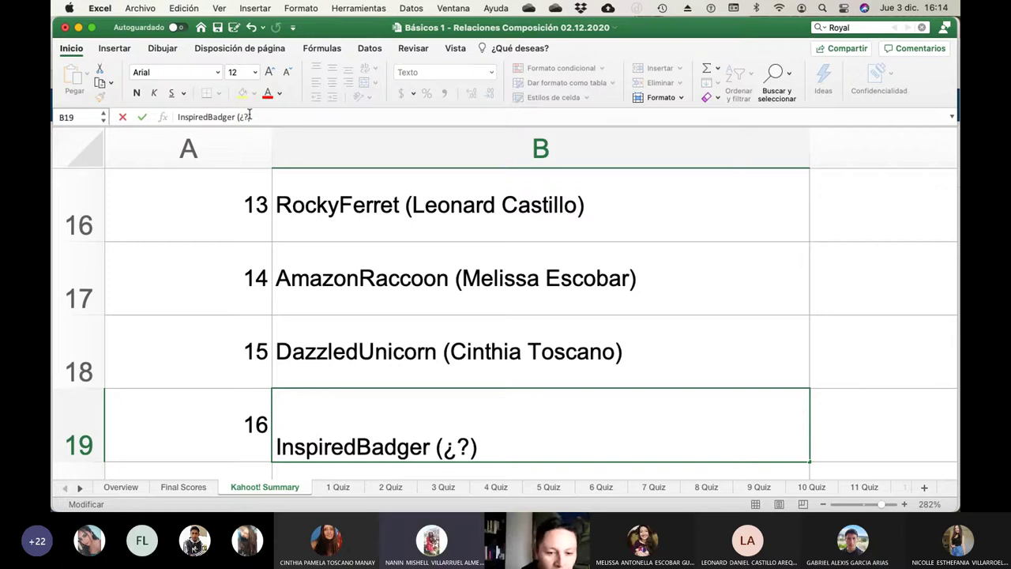
{"action": "key", "text": "BackSpace"}
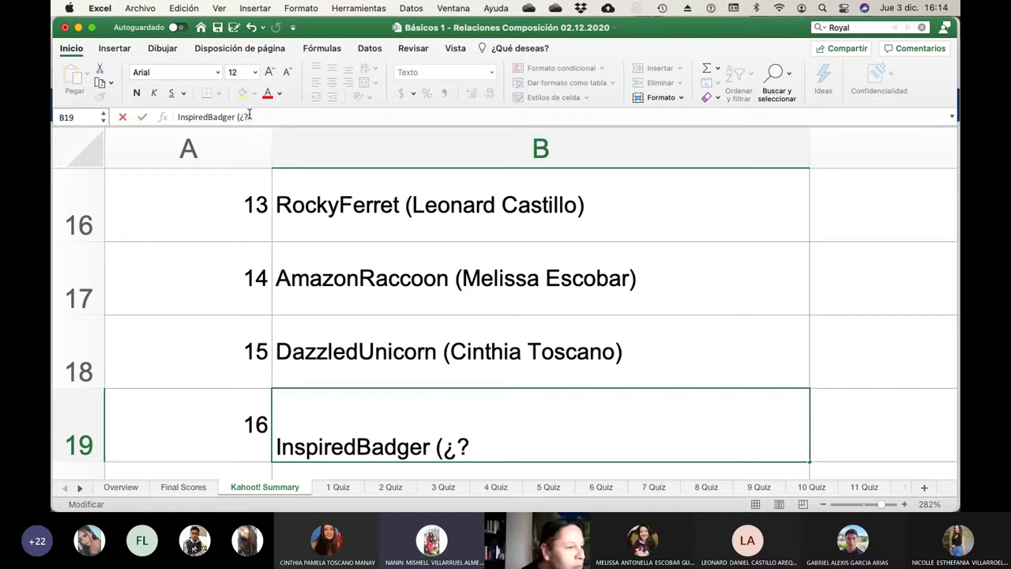
{"action": "key", "text": "BackSpace"}
{"action": "key", "text": "BackSpace"}
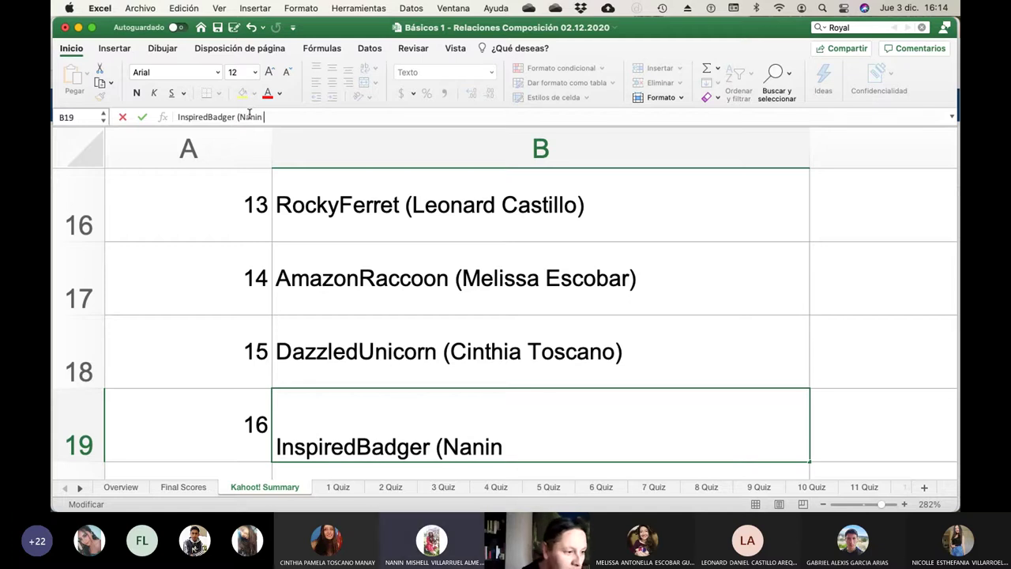
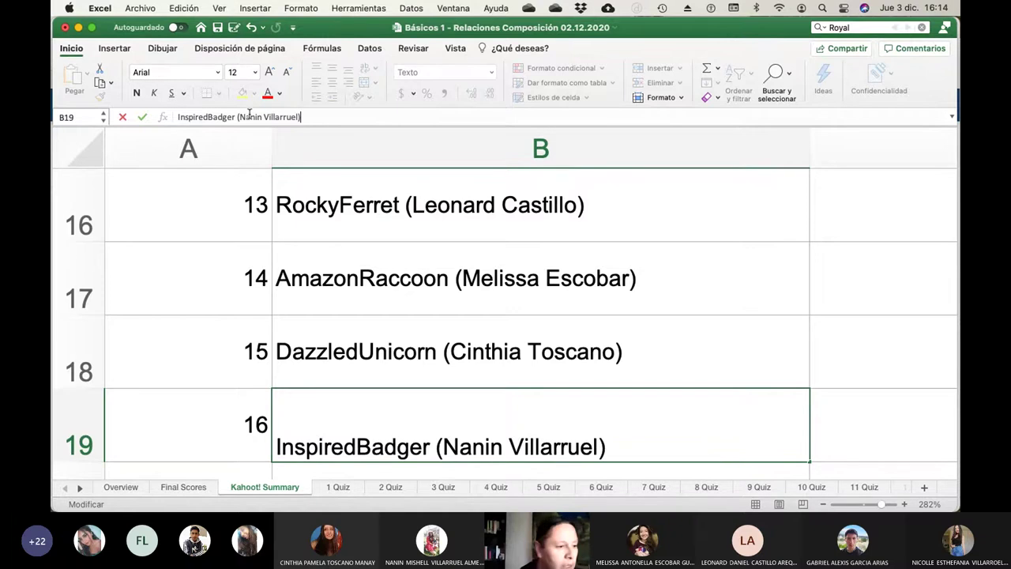
{"action": "key", "text": "Return"}
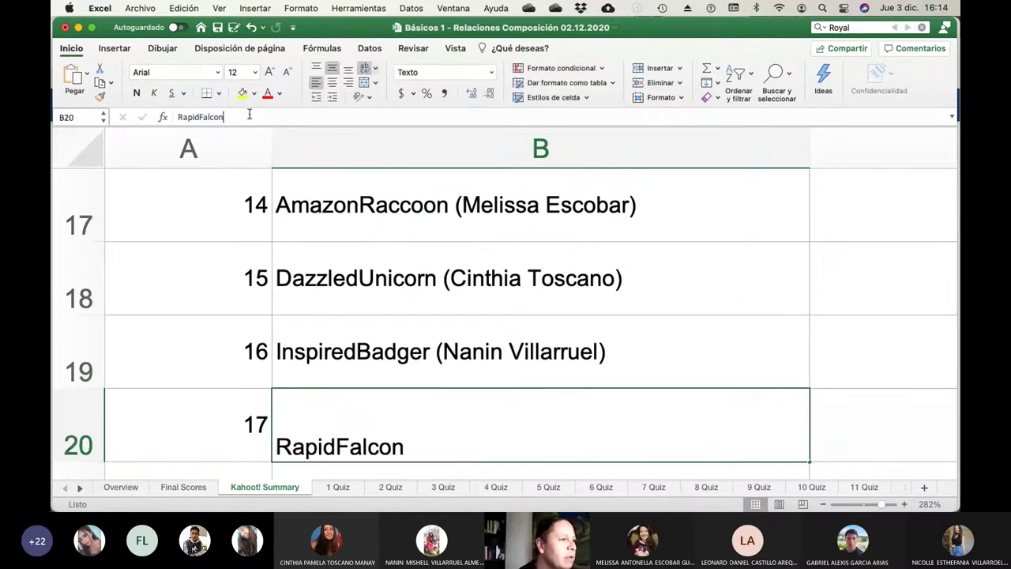
{"action": "left_click", "coordinate": [249, 116]}
{"action": "type", "text": "("}
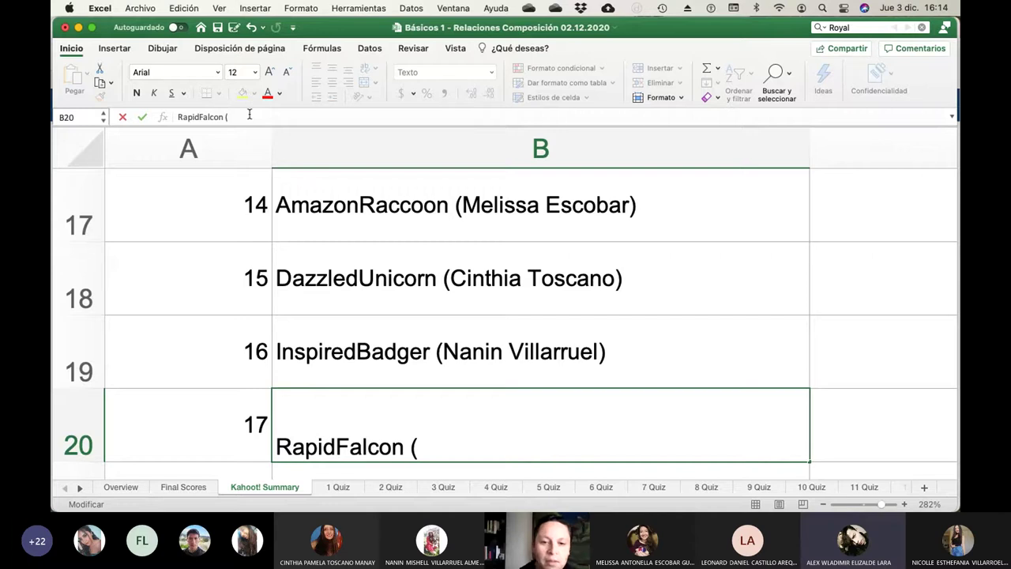
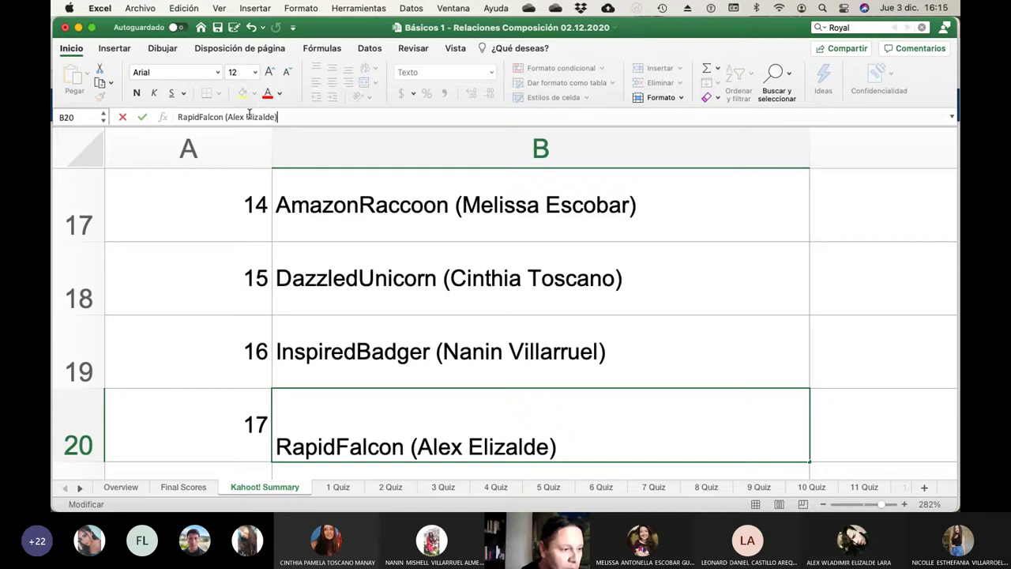
{"action": "key", "text": "Return"}
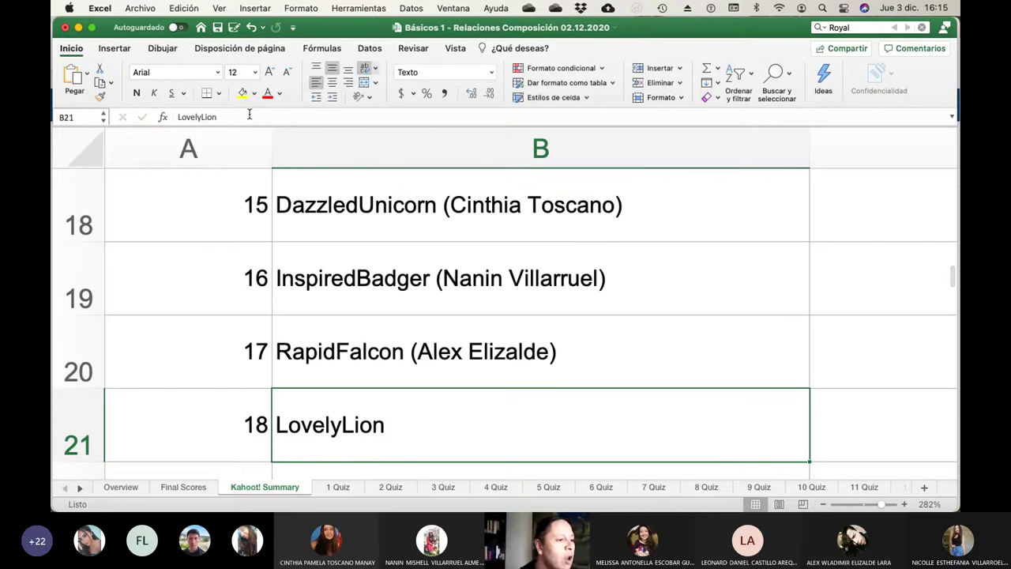
Append the students' real names in parentheses to LovelyLion, ChampionRabbit and FlyingLlama.
{"action": "left_click", "coordinate": [248, 116]}
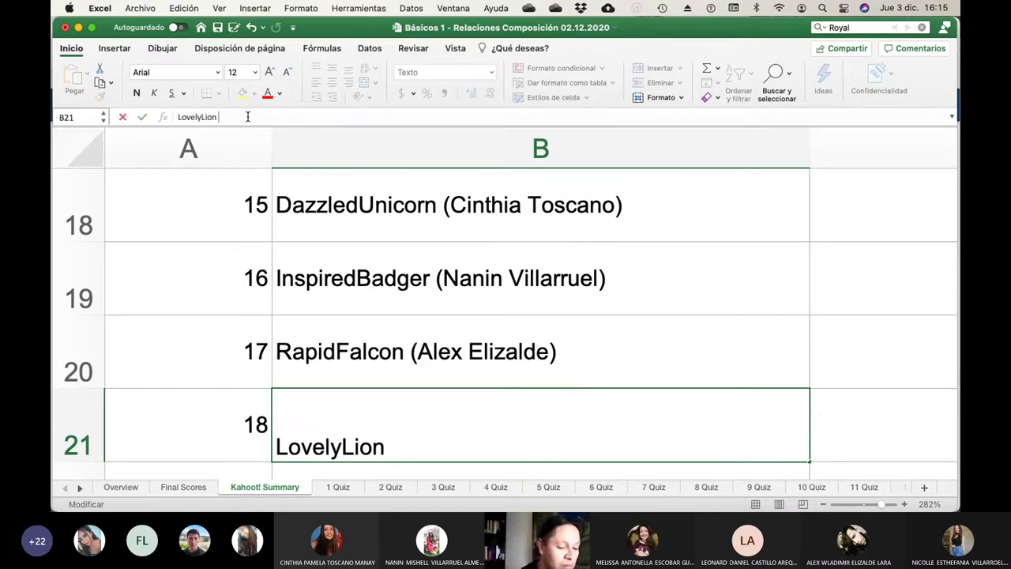
{"action": "type", "text": "("}
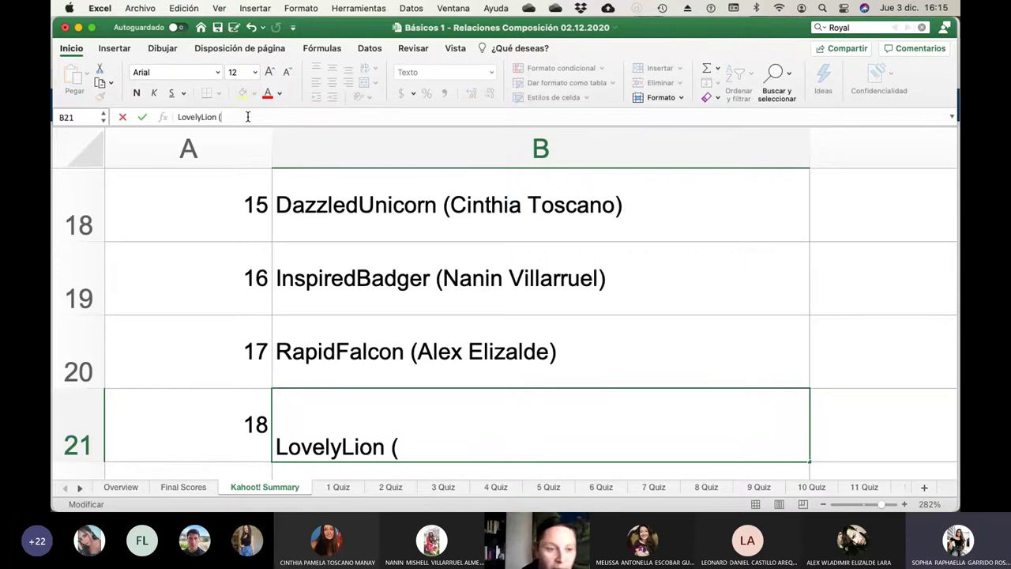
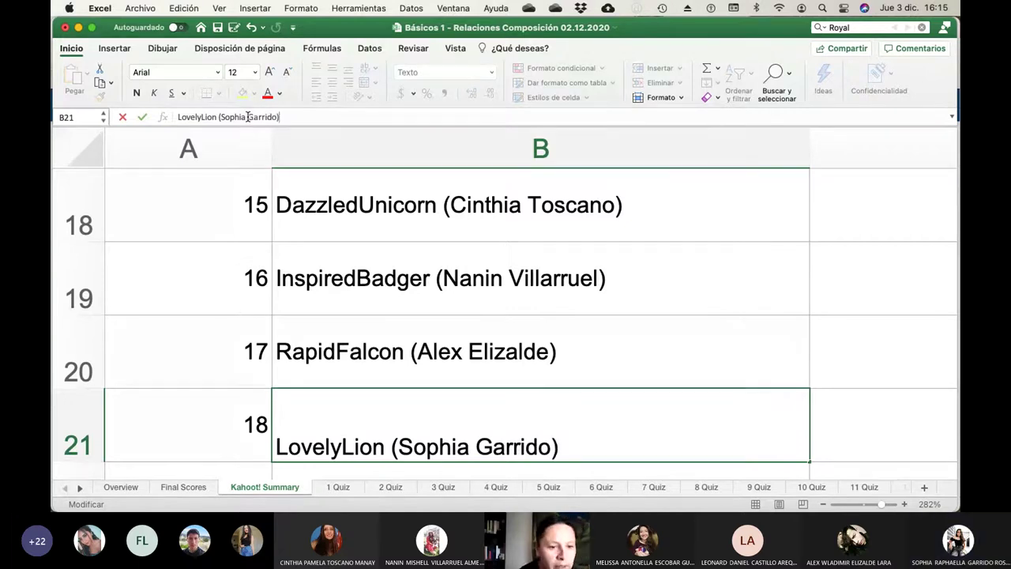
{"action": "key", "text": "Return"}
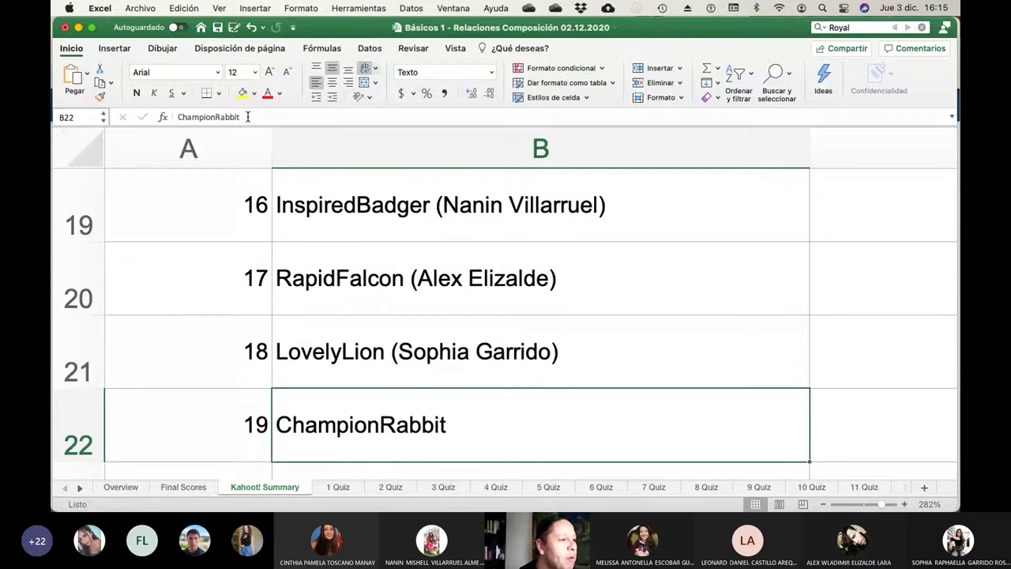
{"action": "left_click", "coordinate": [247, 117]}
{"action": "type", "text": "("}
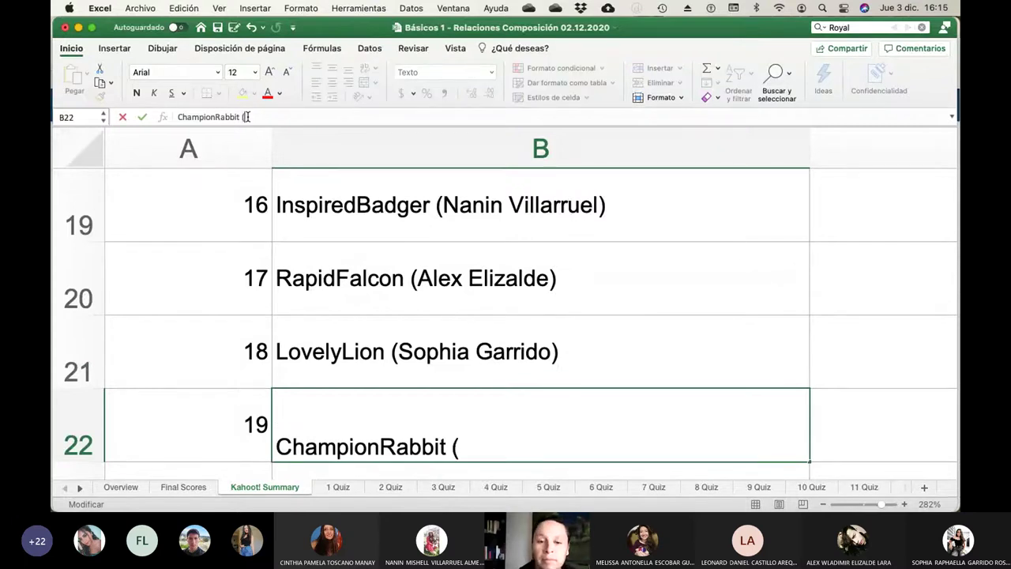
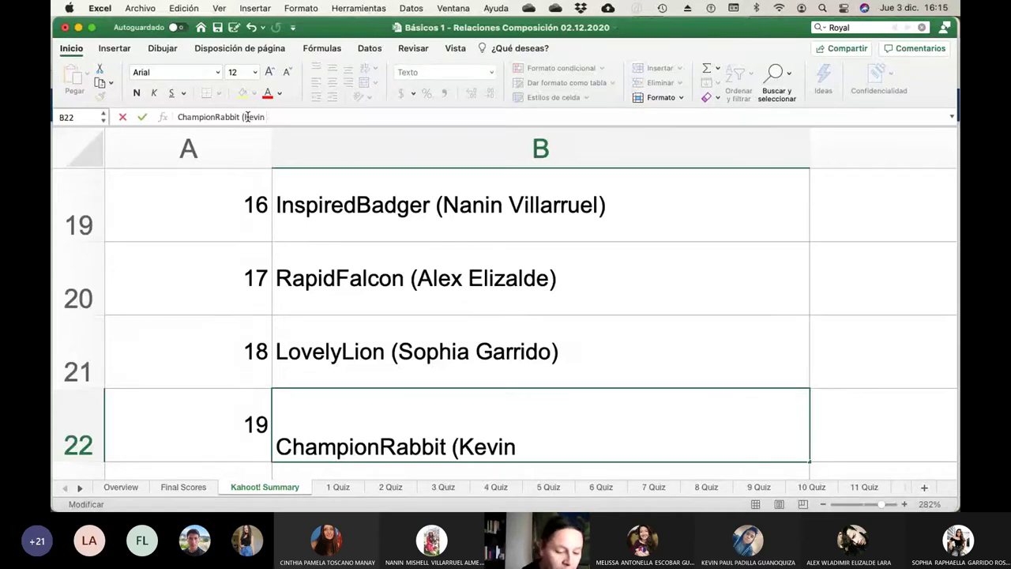
{"action": "key", "text": "Return"}
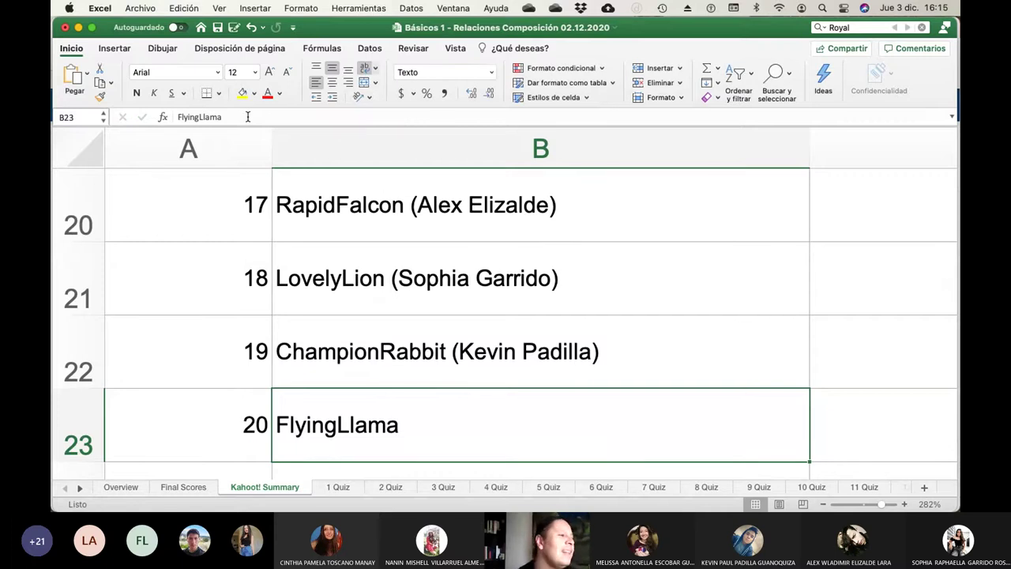
{"action": "left_click", "coordinate": [247, 116]}
{"action": "type", "text": "("}
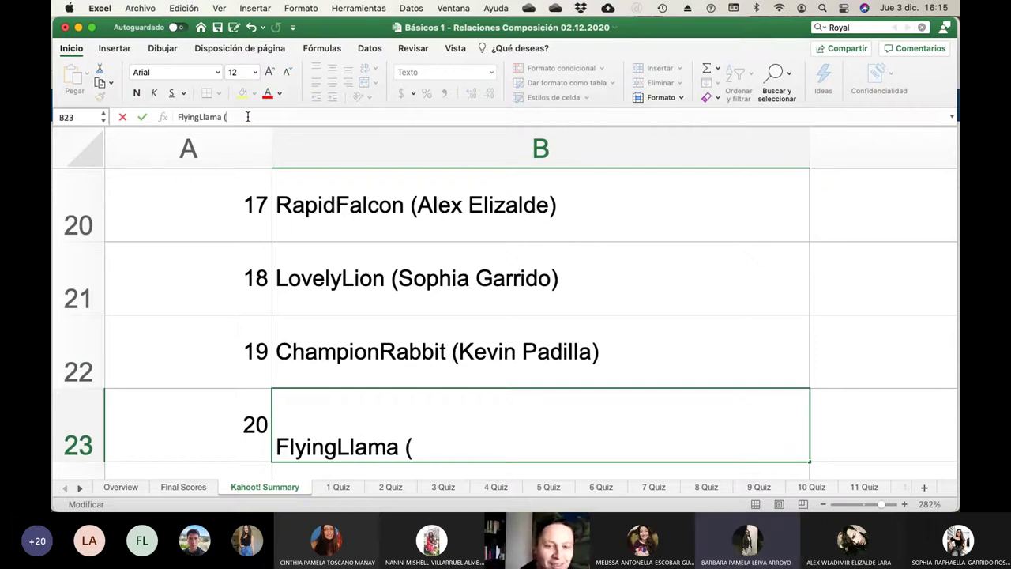
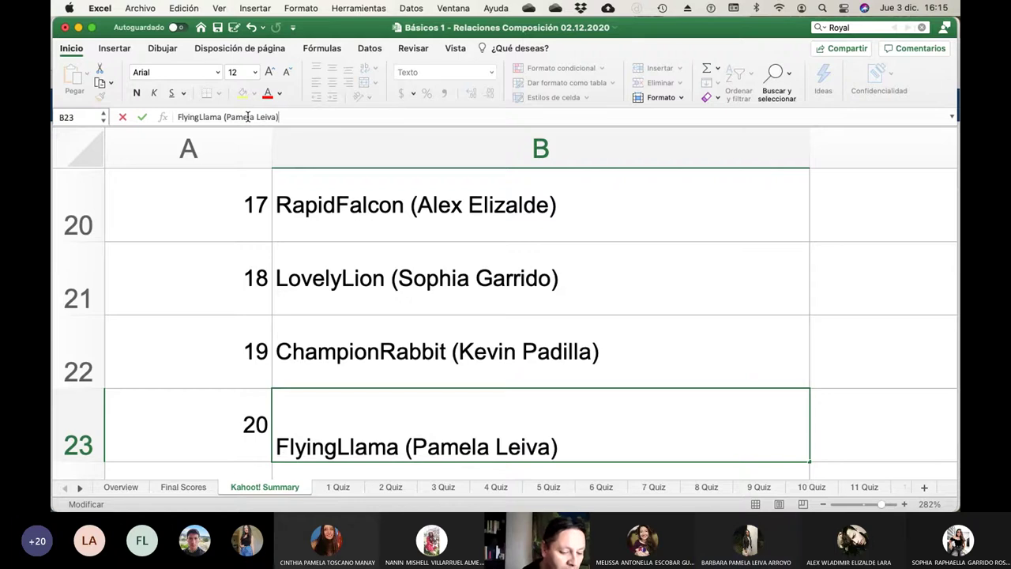
{"action": "key", "text": "Return"}
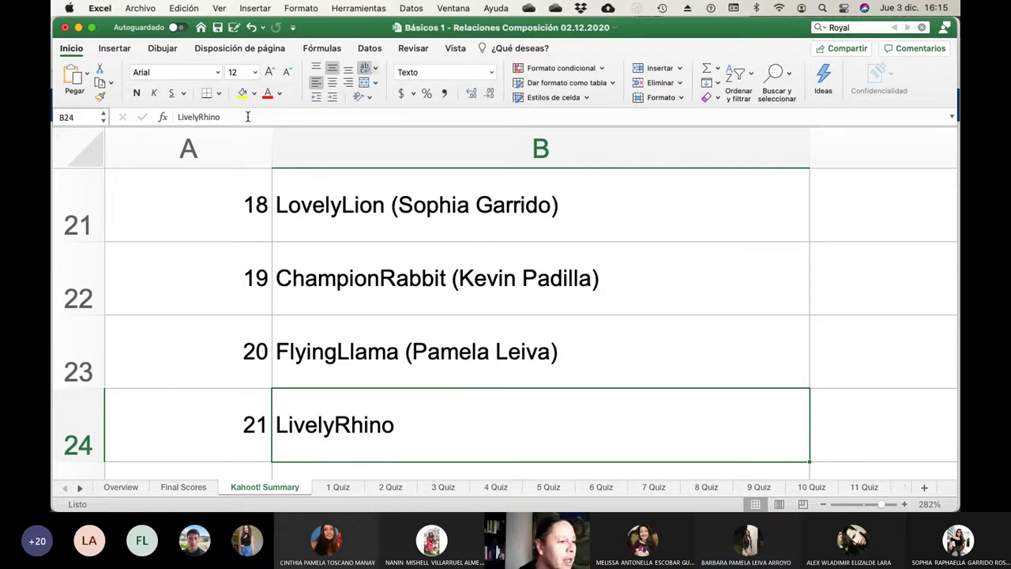
Append the students' real names in parentheses to LivelyRhino and WonderBunny.
{"action": "left_click", "coordinate": [247, 117]}
{"action": "type", "text": "("}
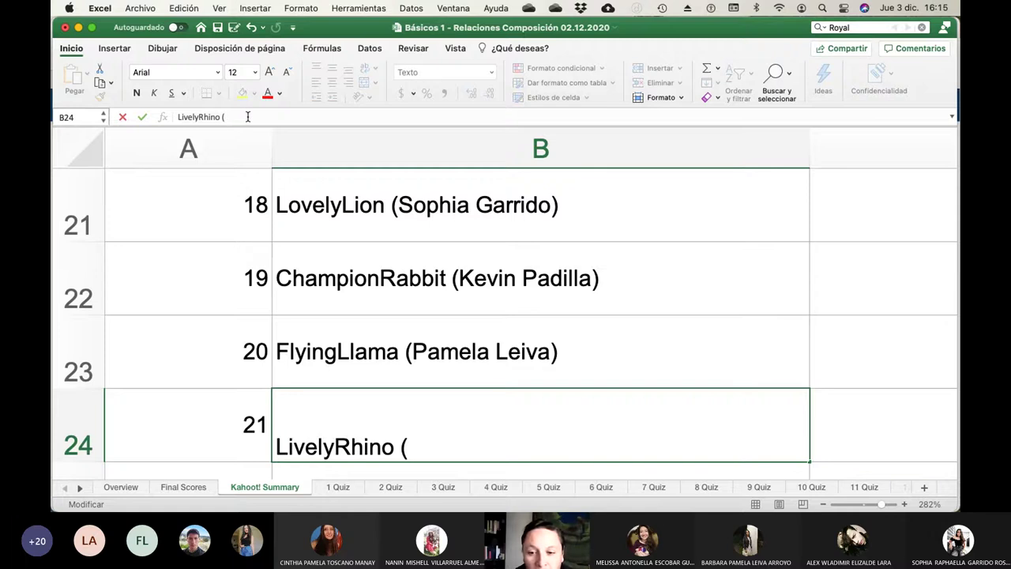
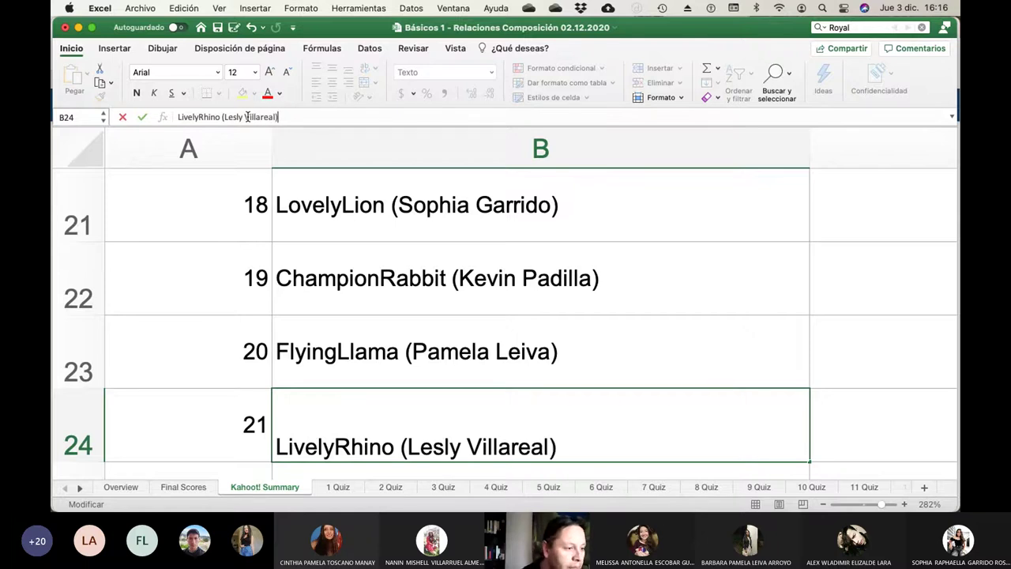
{"action": "key", "text": "Return"}
{"action": "left_click", "coordinate": [247, 117]}
{"action": "key", "text": "ctrl+alt+Return"}
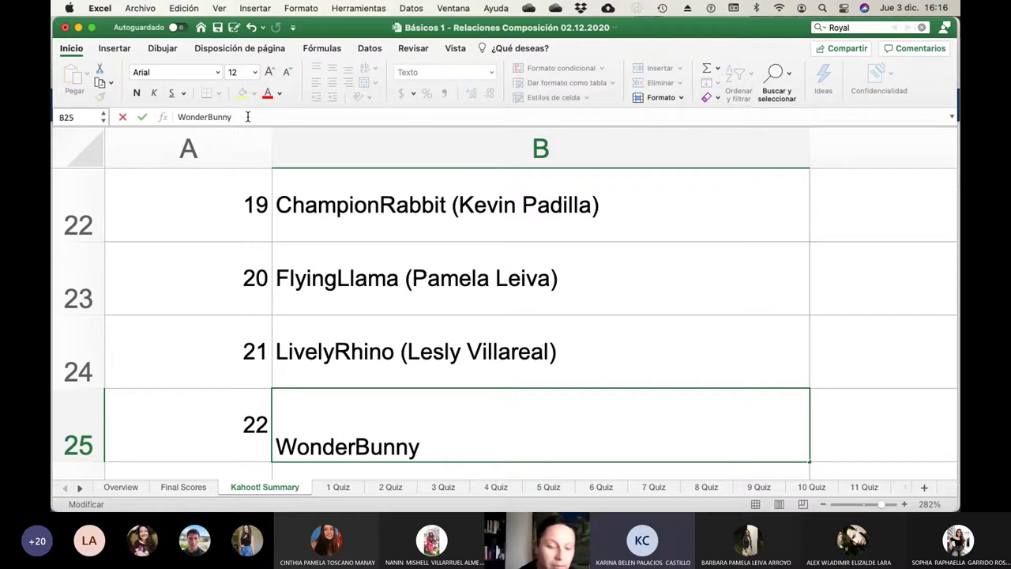
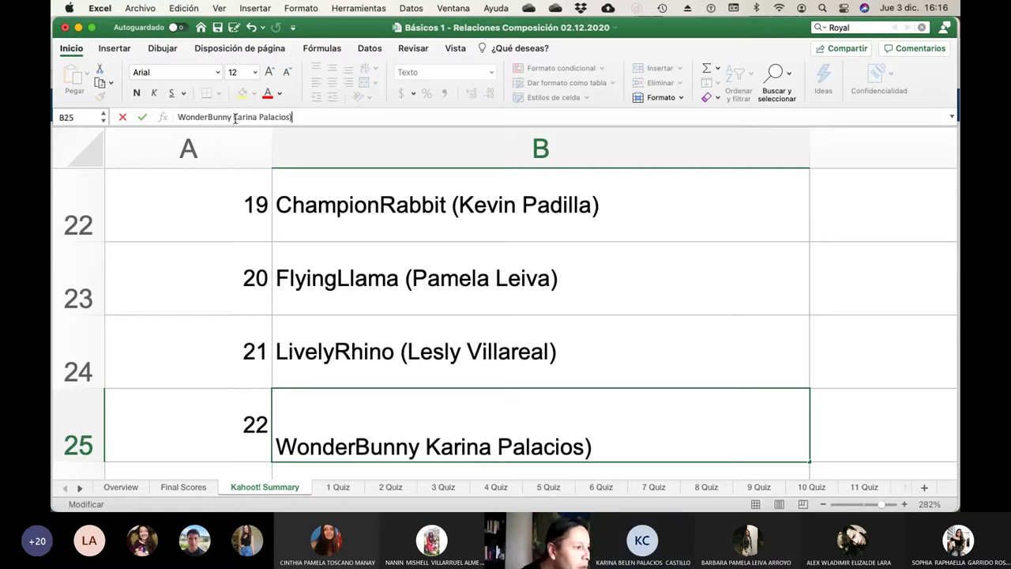
{"action": "left_click", "coordinate": [234, 117]}
{"action": "type", "text": "("}
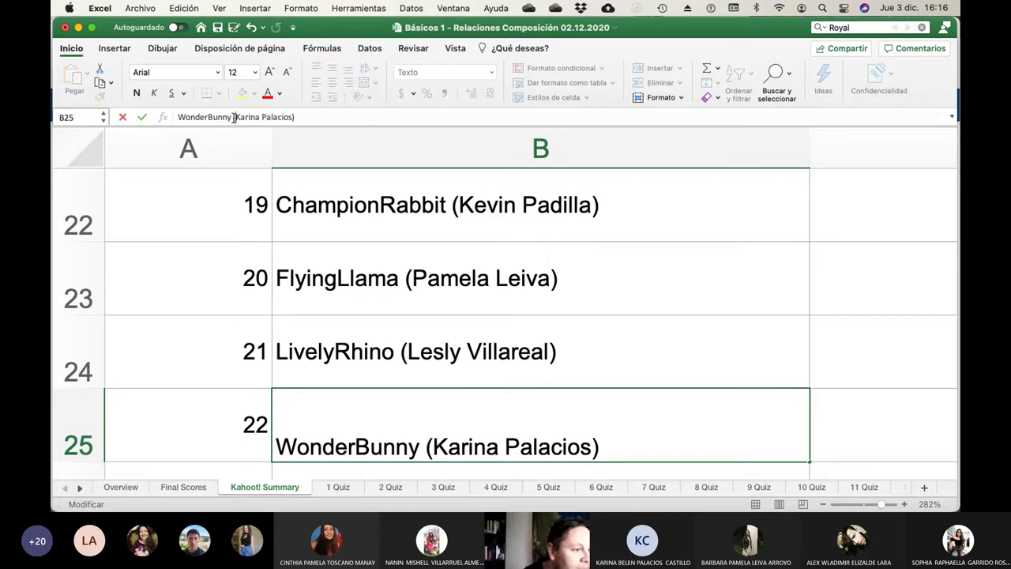
{"action": "key", "text": "Return"}
Append the student's real name in parentheses to the AmazonFalcon nickname in B26.
{"action": "scroll", "coordinate": [418, 279], "scroll_direction": "down", "scroll_amount": 1}
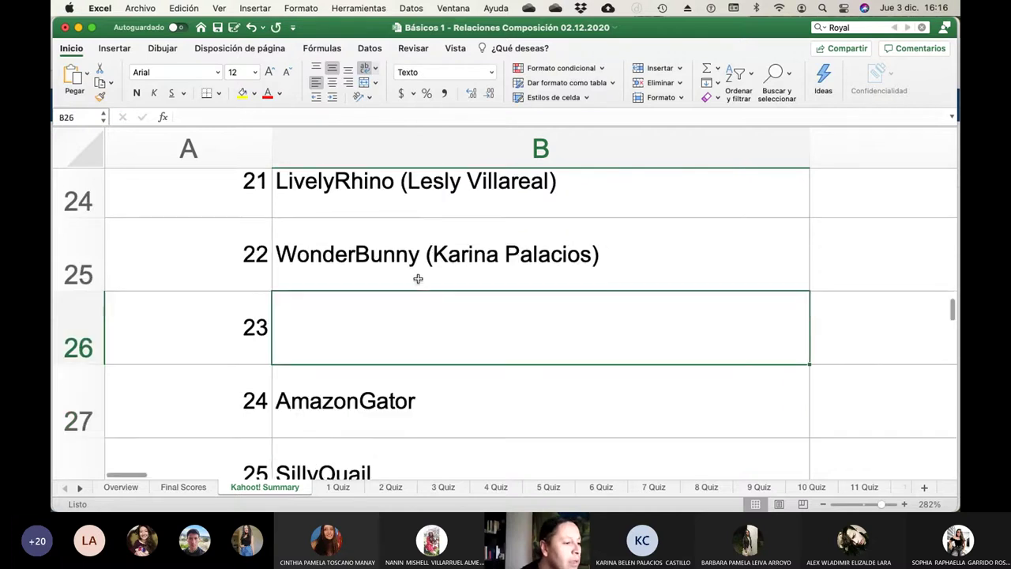
{"action": "scroll", "coordinate": [418, 279], "scroll_direction": "down", "scroll_amount": 1}
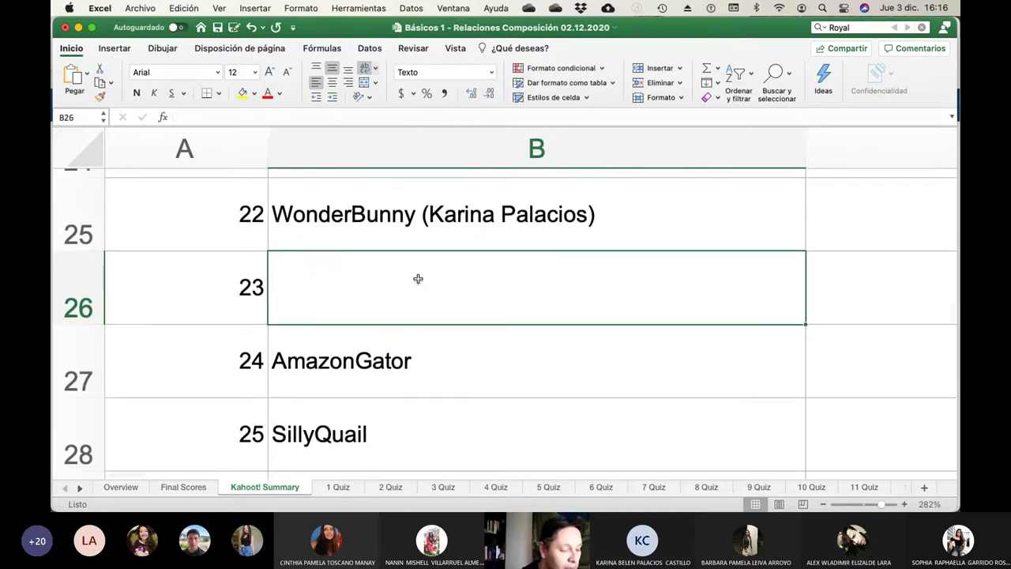
{"action": "type", "text": "AmazonFalcon"}
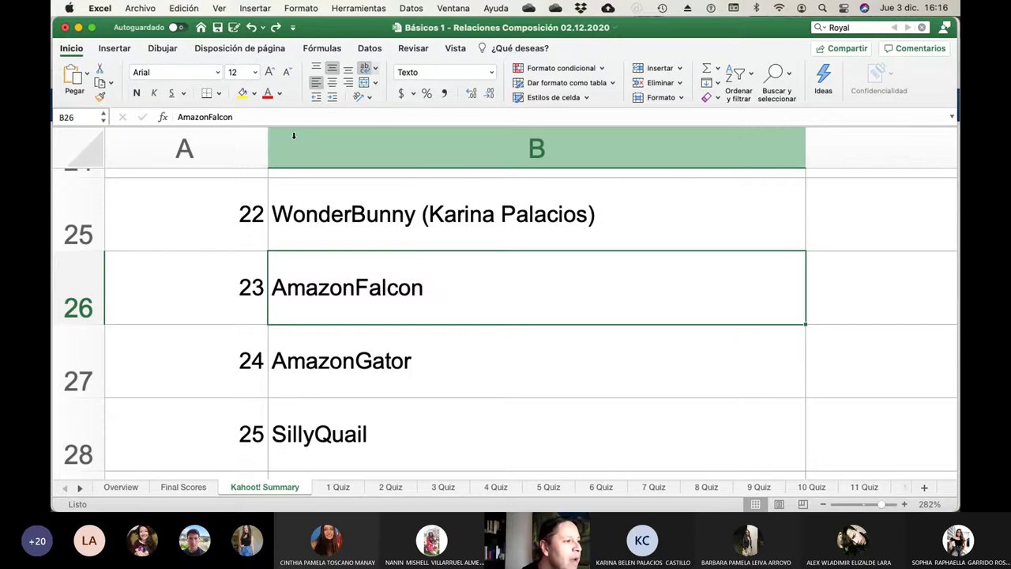
{"action": "left_click", "coordinate": [271, 115]}
{"action": "type", "text": "("}
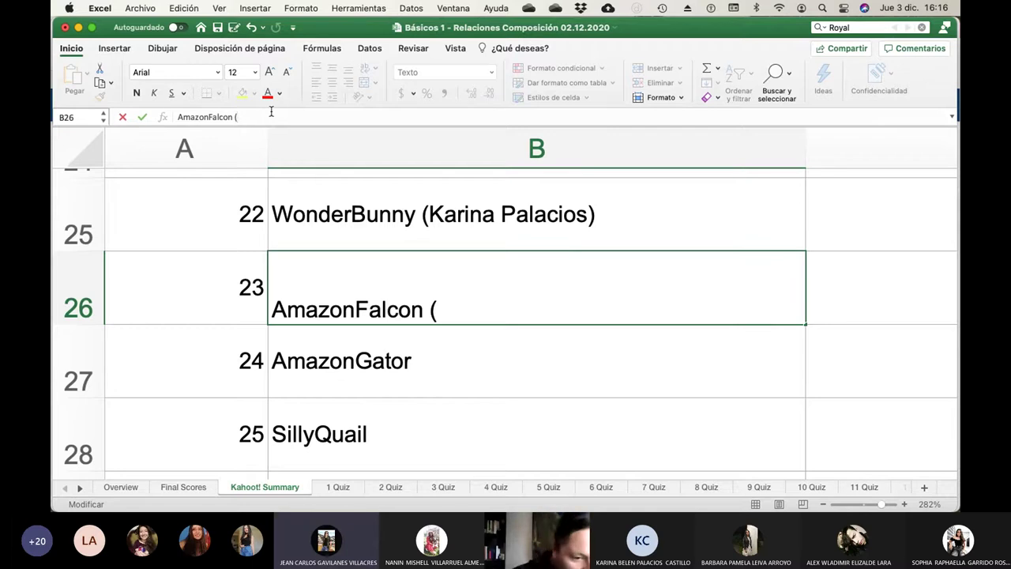
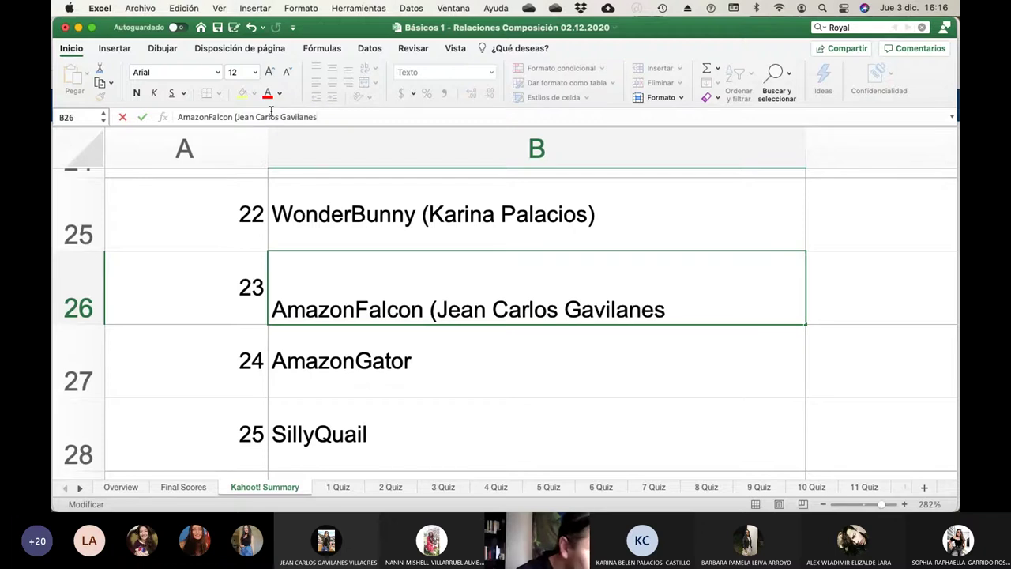
{"action": "type", "text": ")"}
{"action": "key", "text": "Return"}
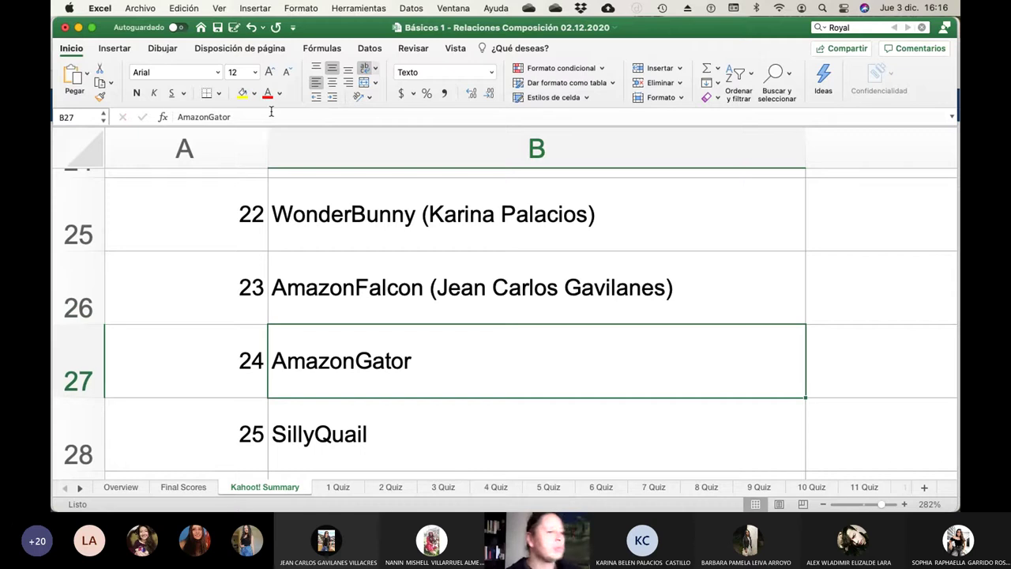
Append the student's real name in parentheses to AmazonGator in B27, then begin SillyQuail's entry.
{"action": "left_click", "coordinate": [271, 111]}
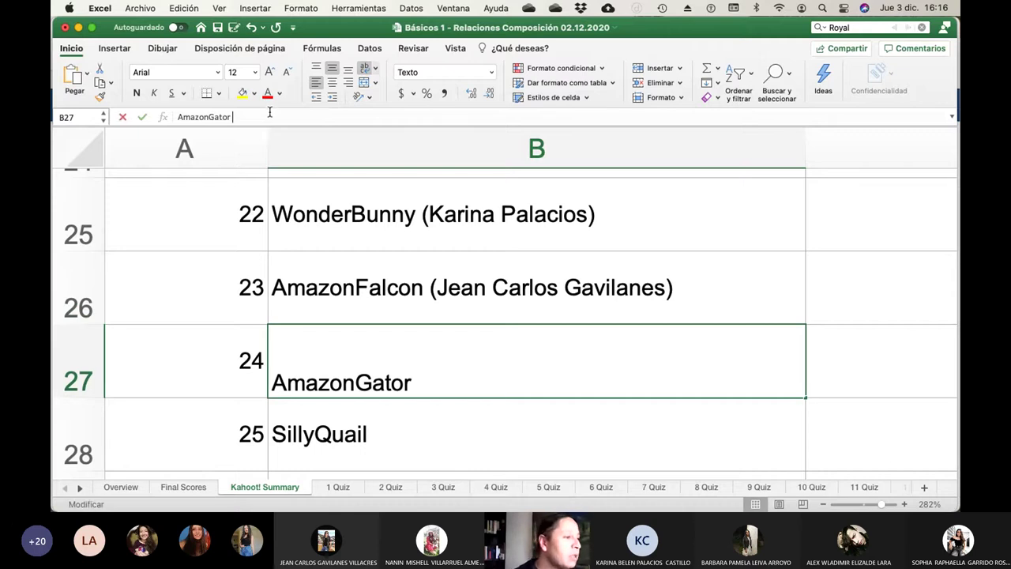
{"action": "type", "text": "("}
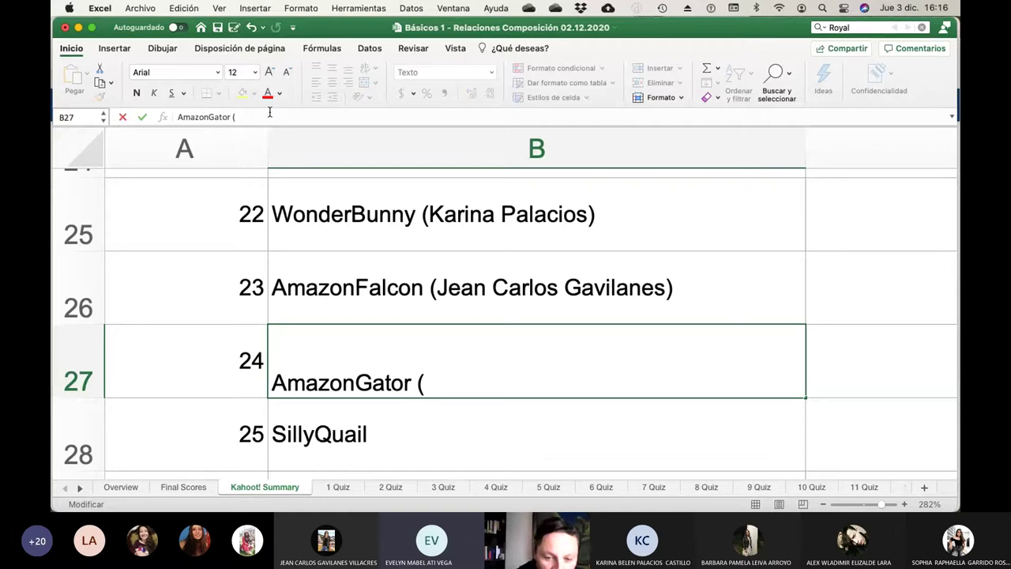
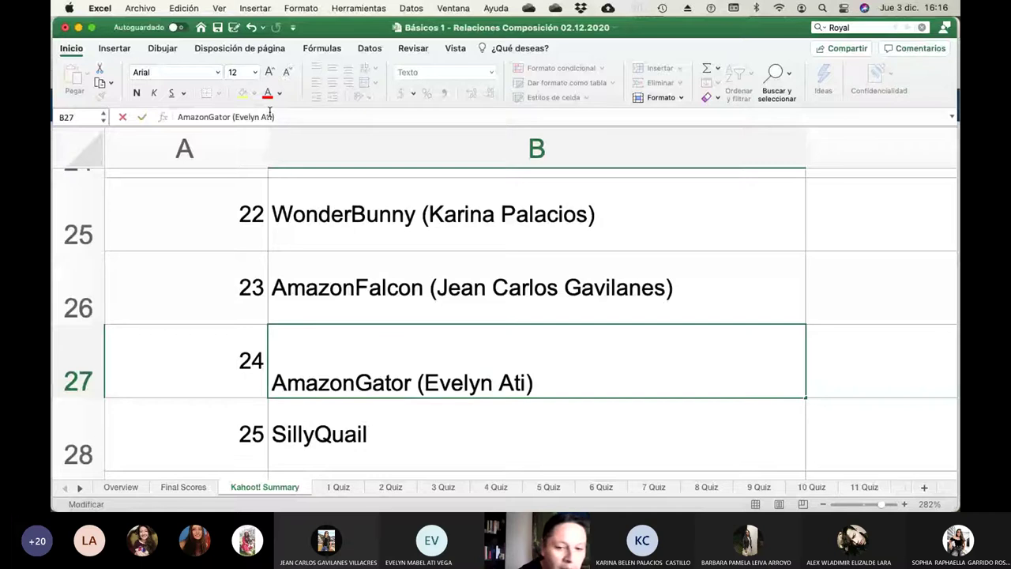
{"action": "key", "text": "Return"}
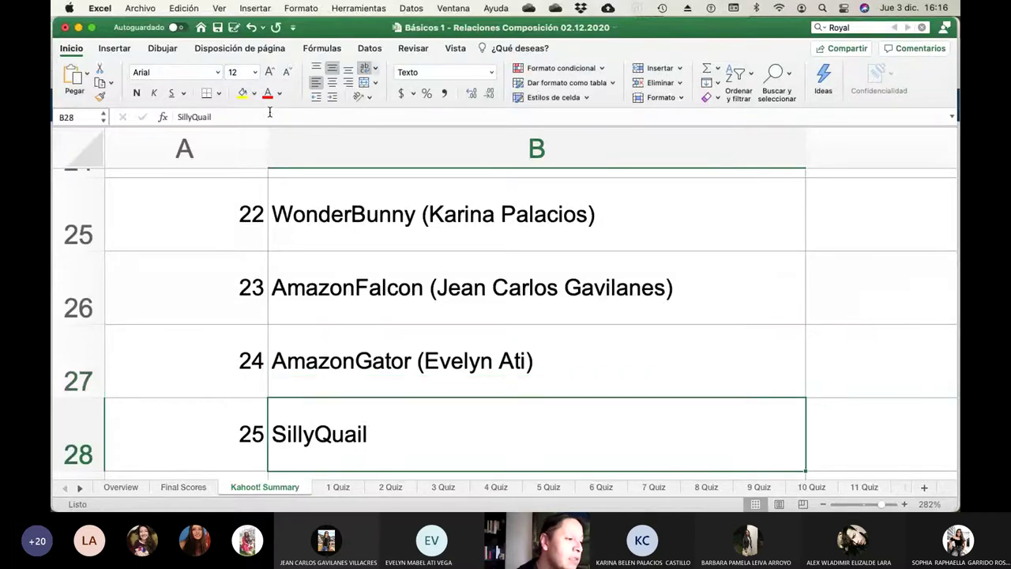
{"action": "left_click", "coordinate": [269, 113]}
{"action": "type", "text": "("}
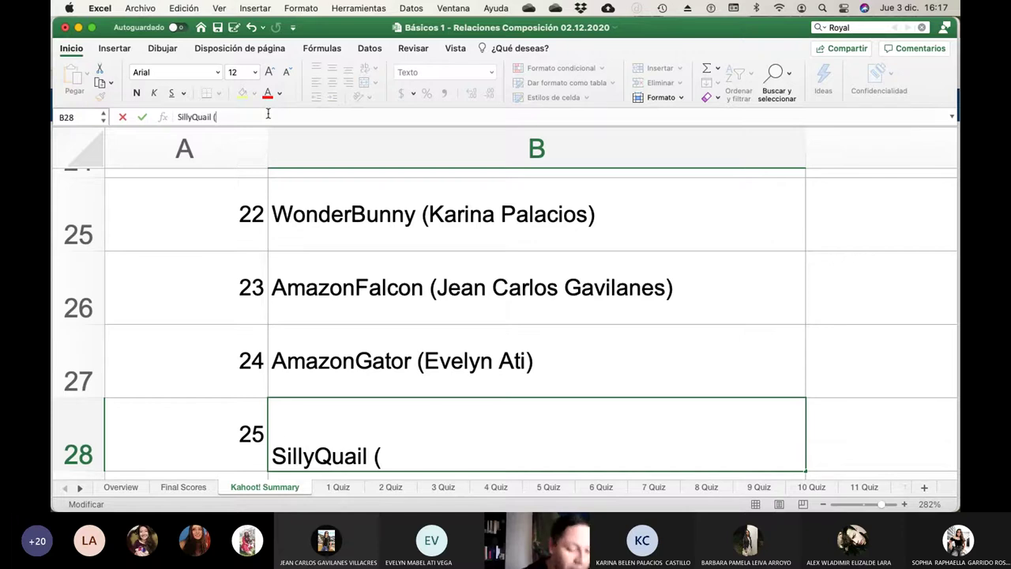
Mark SillyQuail as (¿?) and add the student's real name after RockstarRhino.
{"action": "type", "text": "¿?)"}
{"action": "key", "text": "Return"}
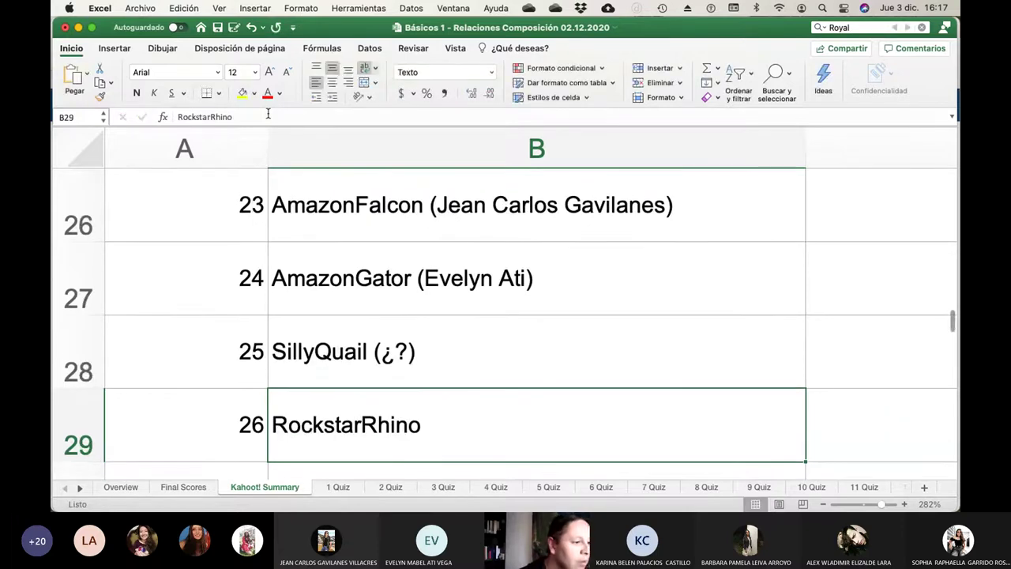
{"action": "left_click", "coordinate": [257, 116]}
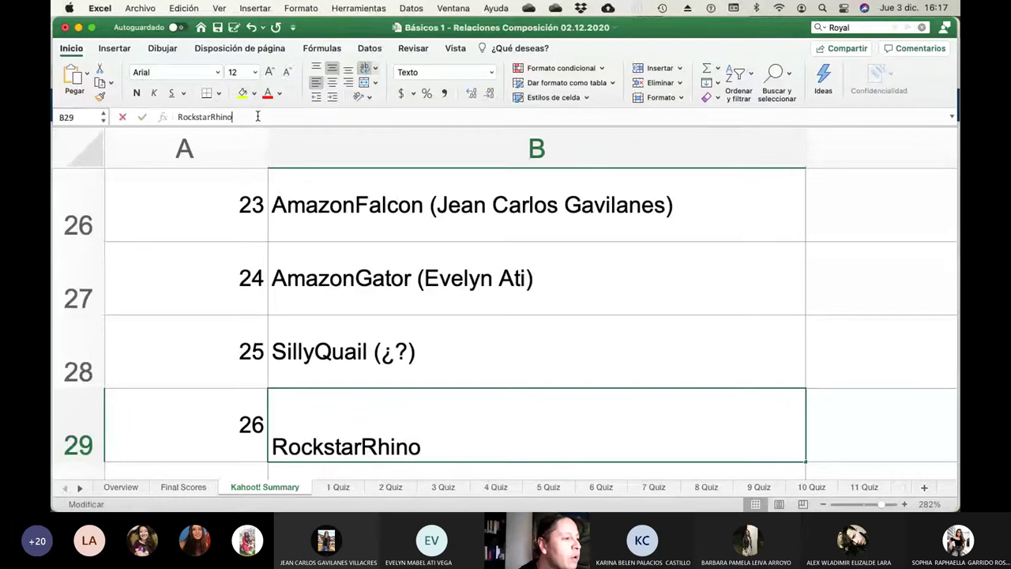
{"action": "type", "text": "("}
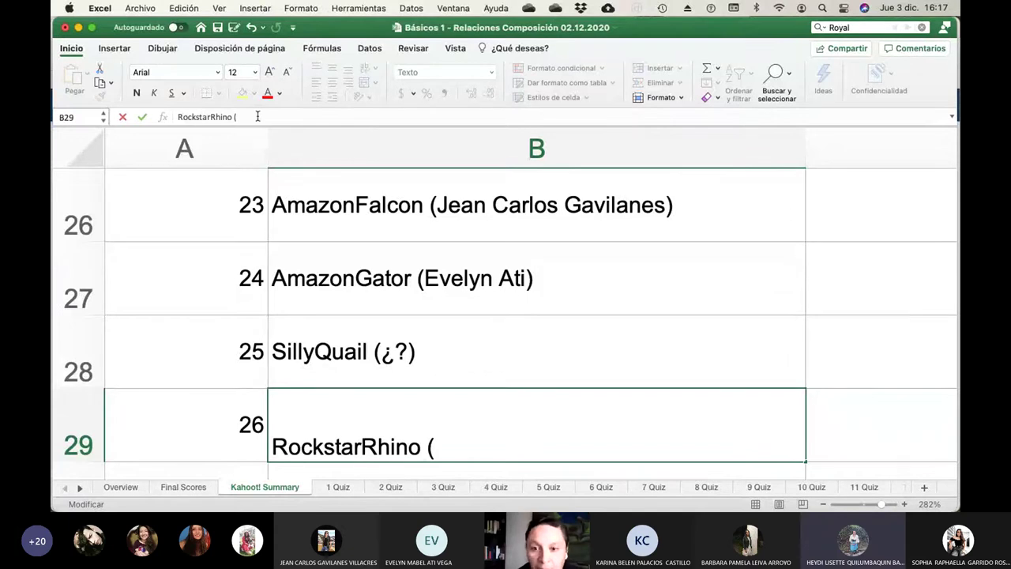
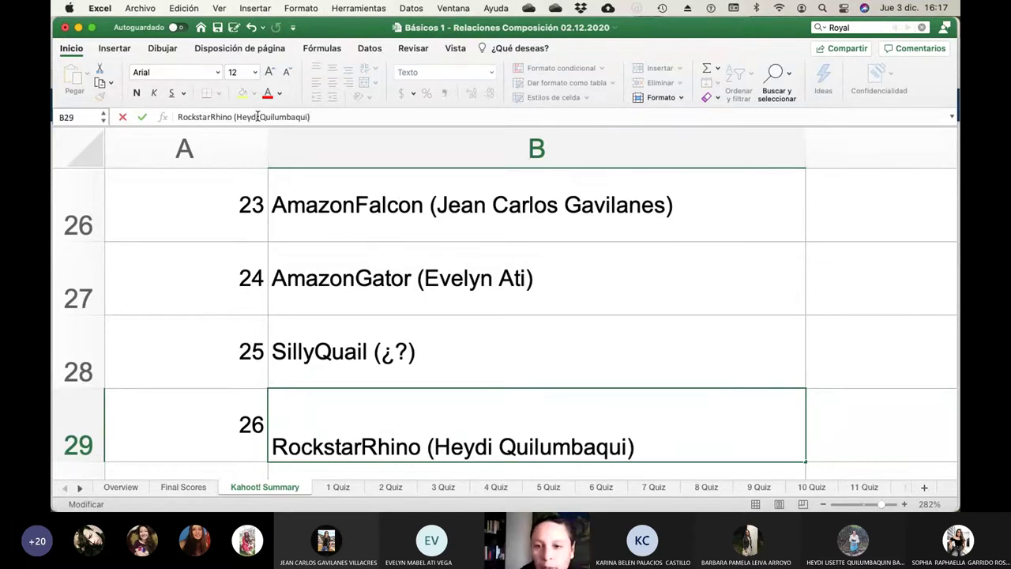
{"action": "type", "text": "n)"}
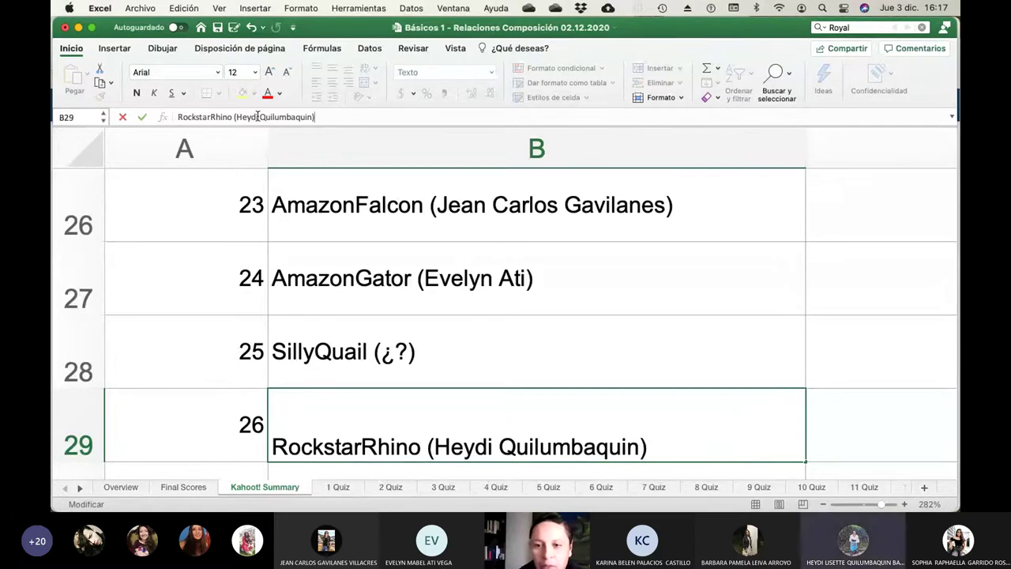
{"action": "key", "text": "Return"}
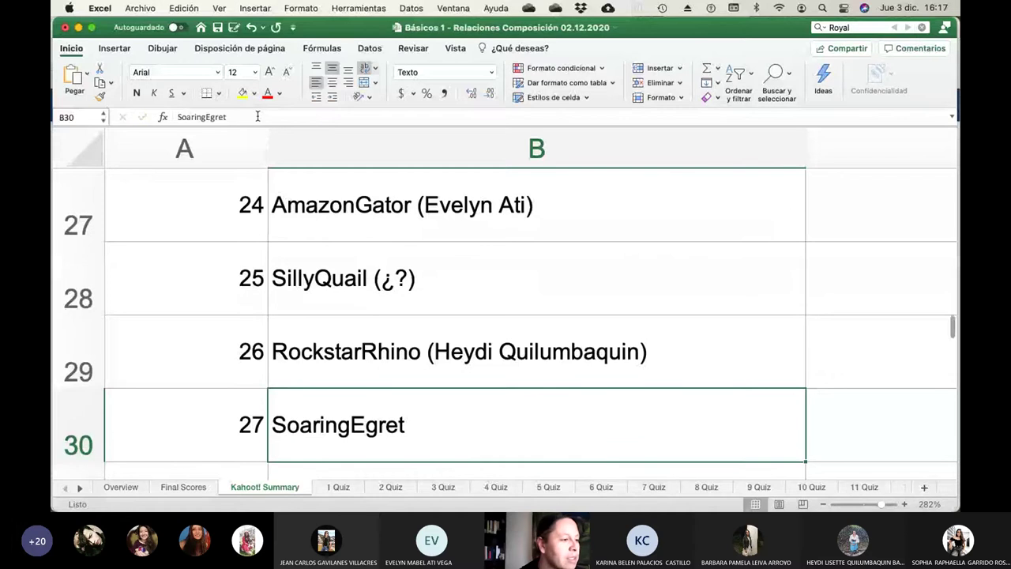
Add students' real names in parentheses after SoaringEgret and RoyalOctopus.
{"action": "left_click", "coordinate": [252, 117]}
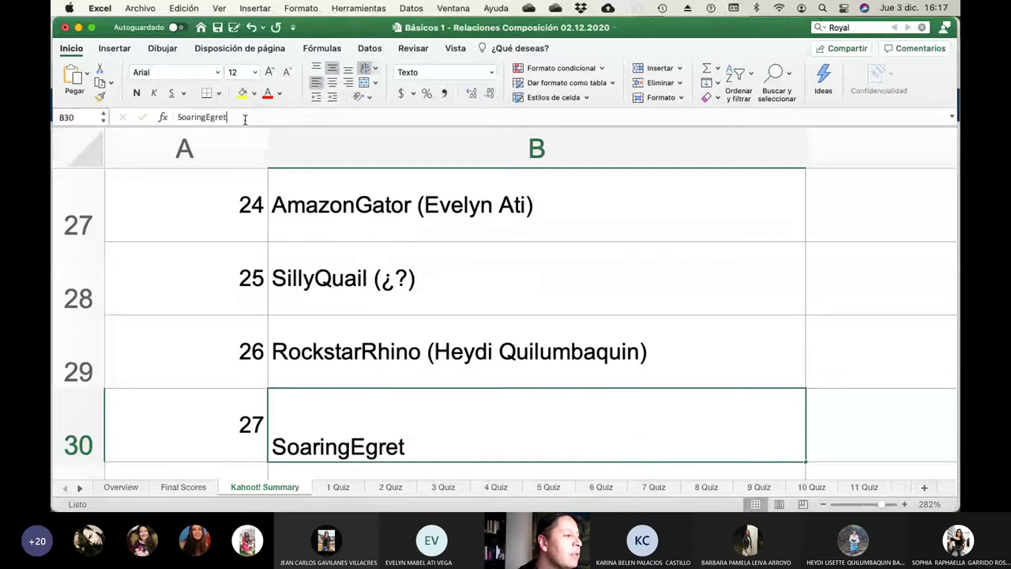
{"action": "type", "text": "("}
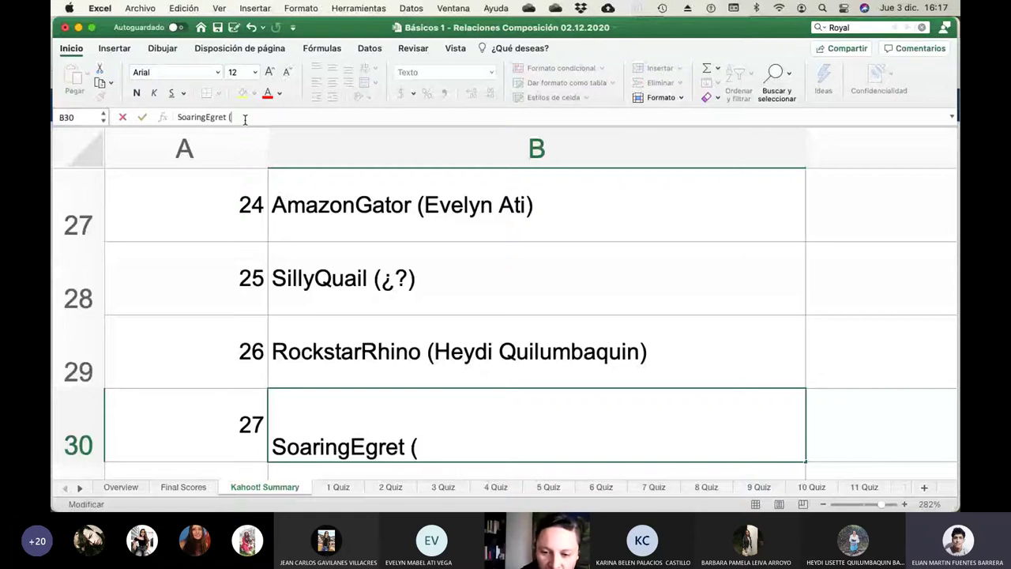
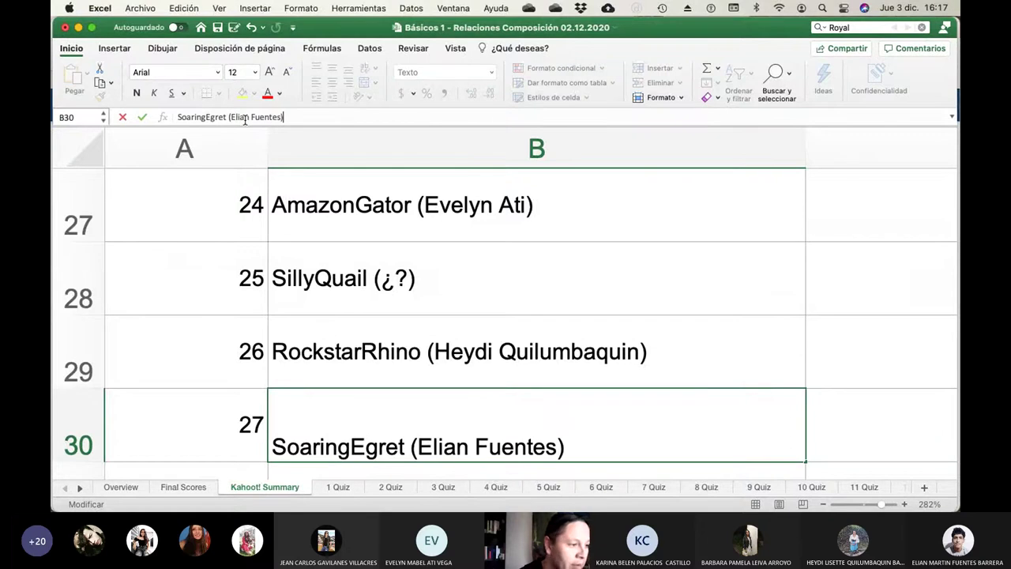
{"action": "key", "text": "Return"}
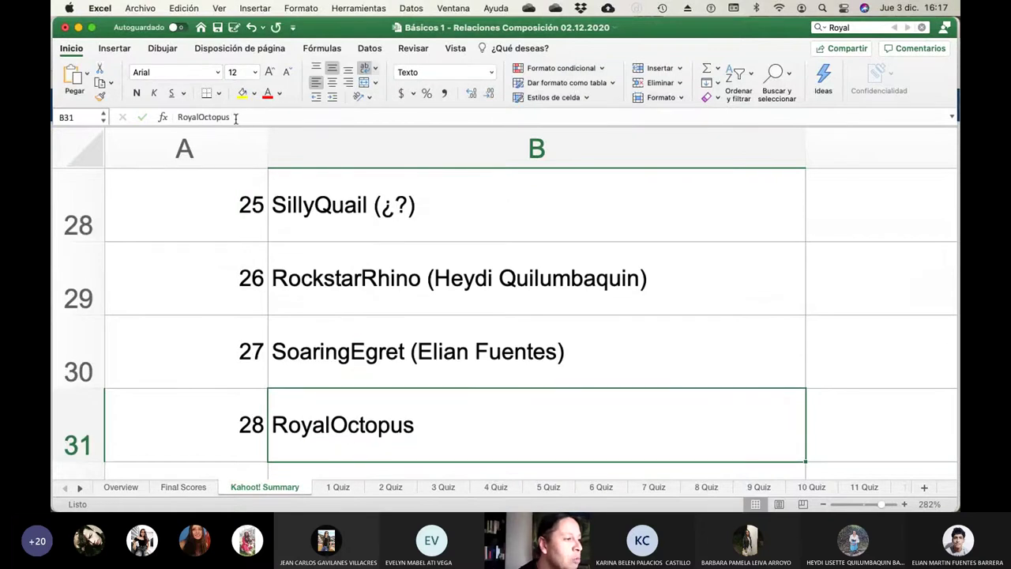
{"action": "left_click", "coordinate": [235, 117]}
{"action": "type", "text": "("}
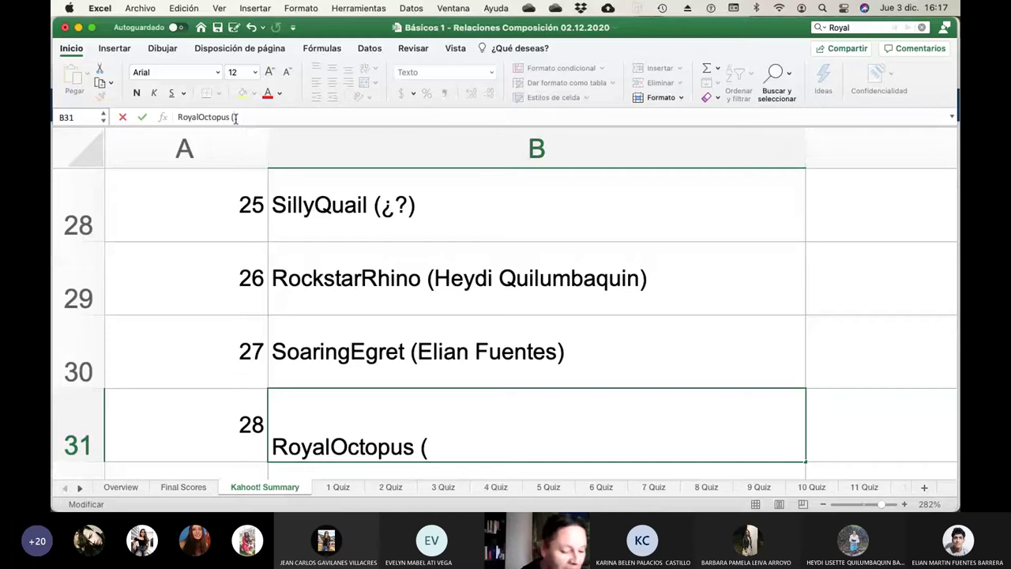
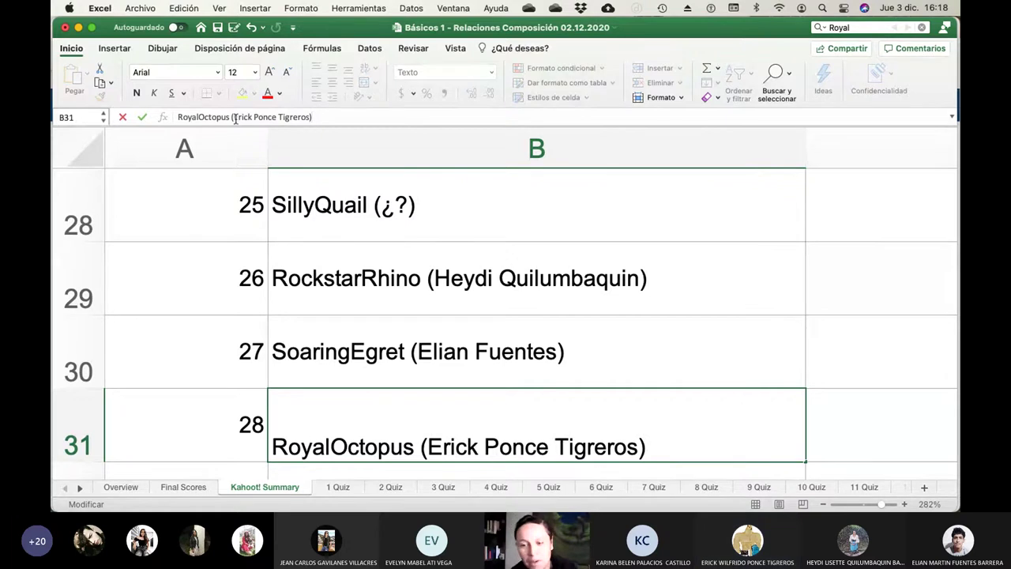
{"action": "key", "text": "Return"}
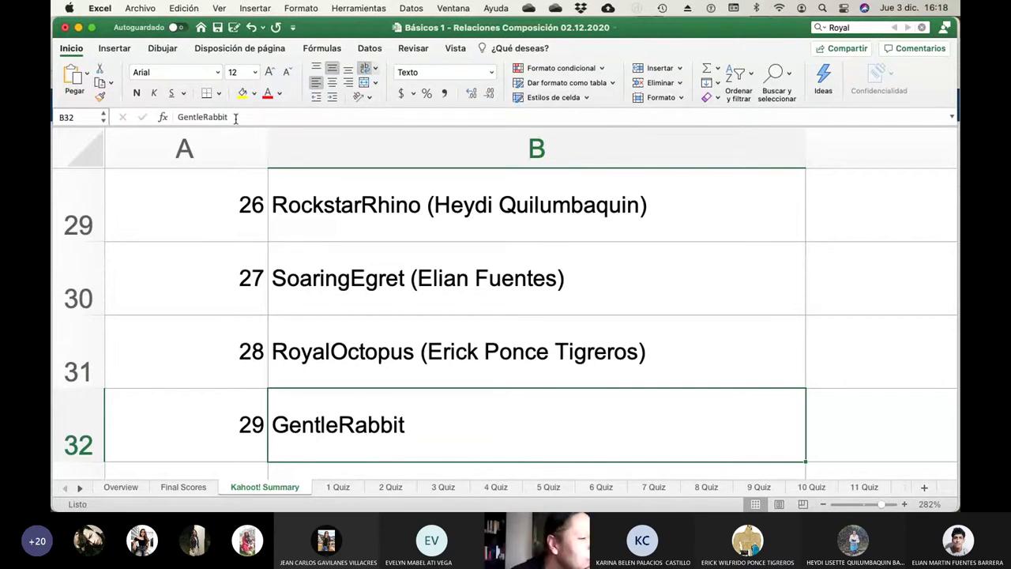
Add the student's real name in parentheses after GentleRabbit.
{"action": "left_click", "coordinate": [236, 117]}
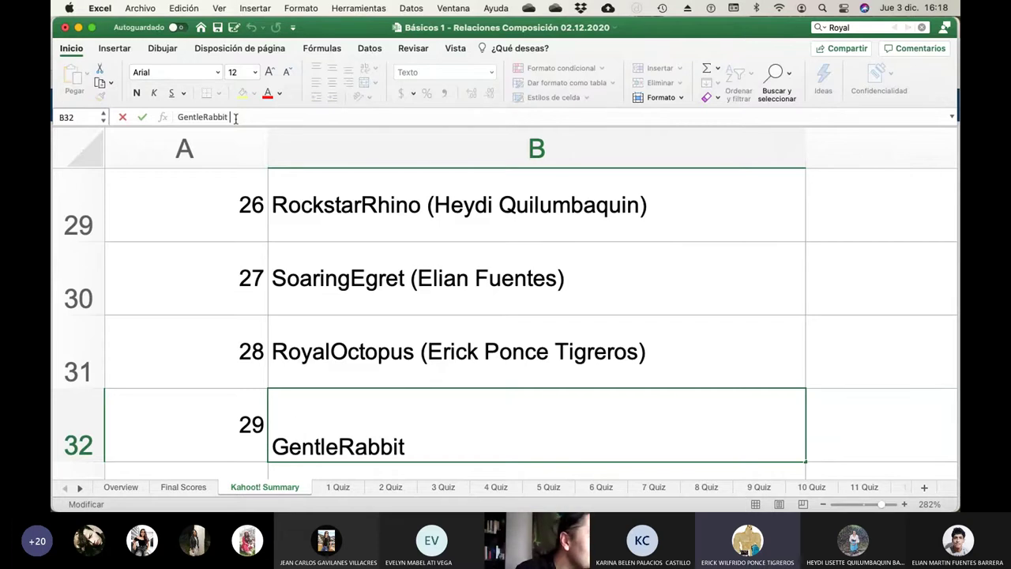
{"action": "type", "text": "("}
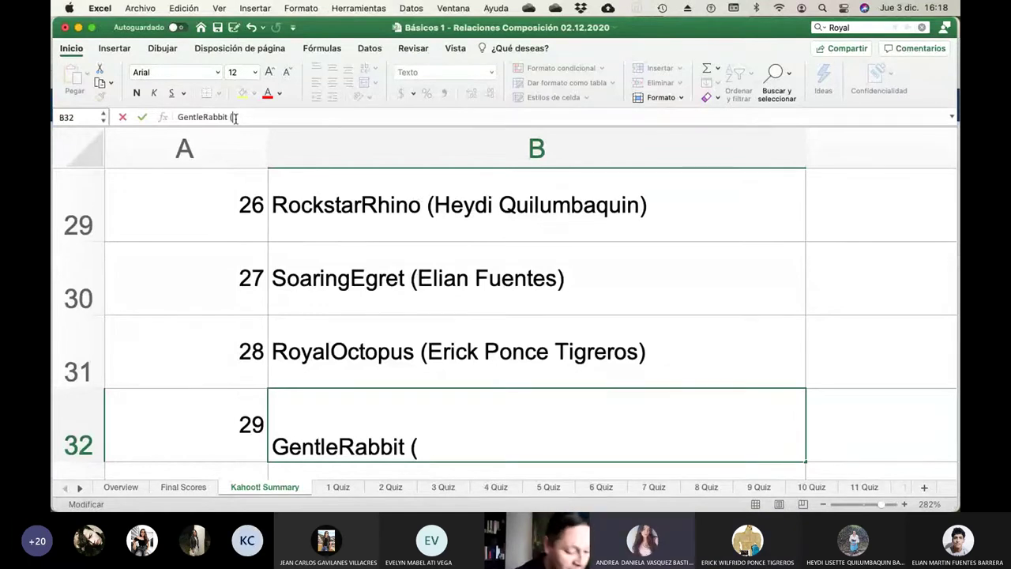
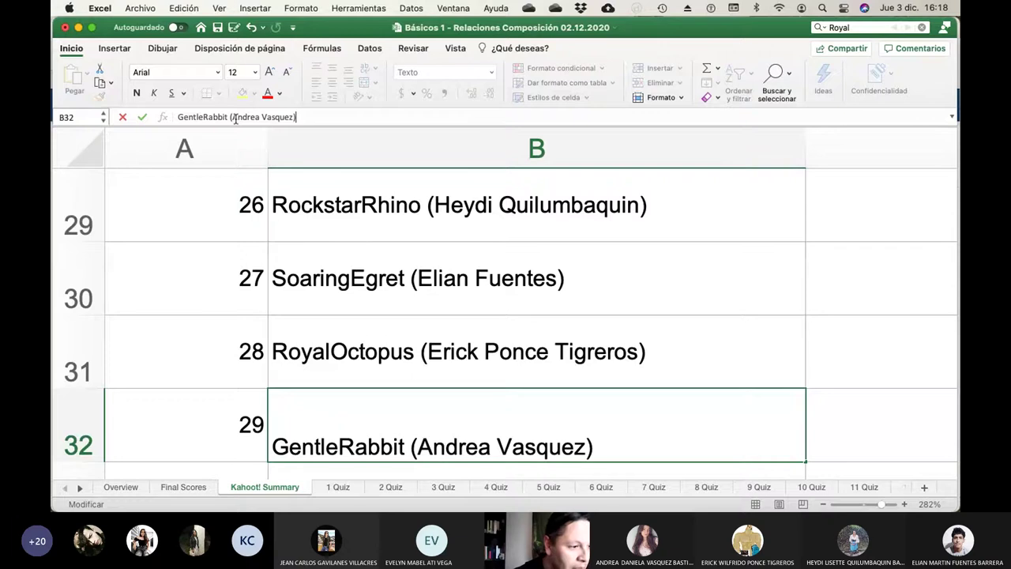
{"action": "key", "text": "Return"}
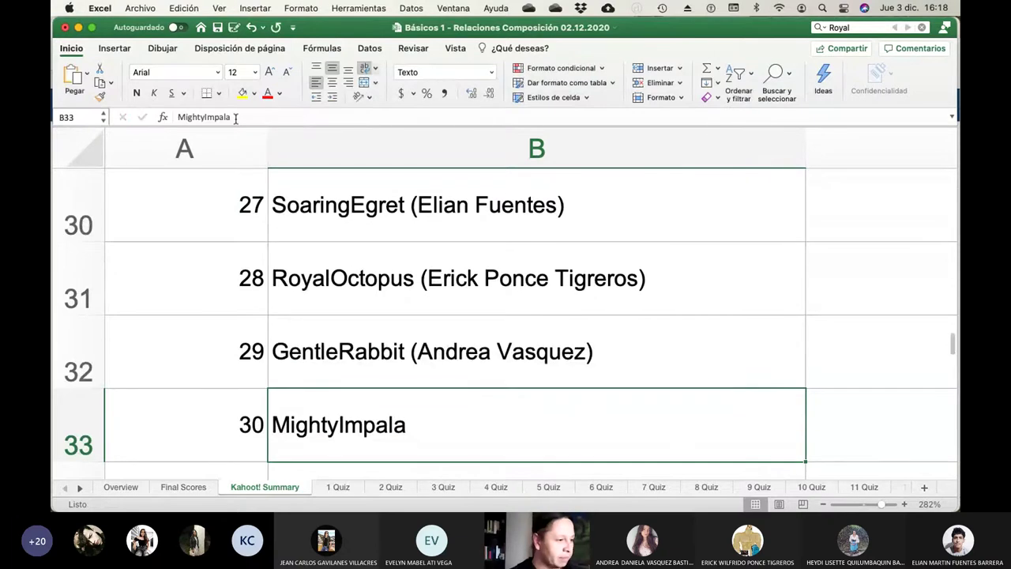
Append real names in parentheses to MightyImpala, HeroWombat and ElatedBoa in B33–B35.
{"action": "left_click", "coordinate": [236, 117]}
{"action": "type", "text": "("}
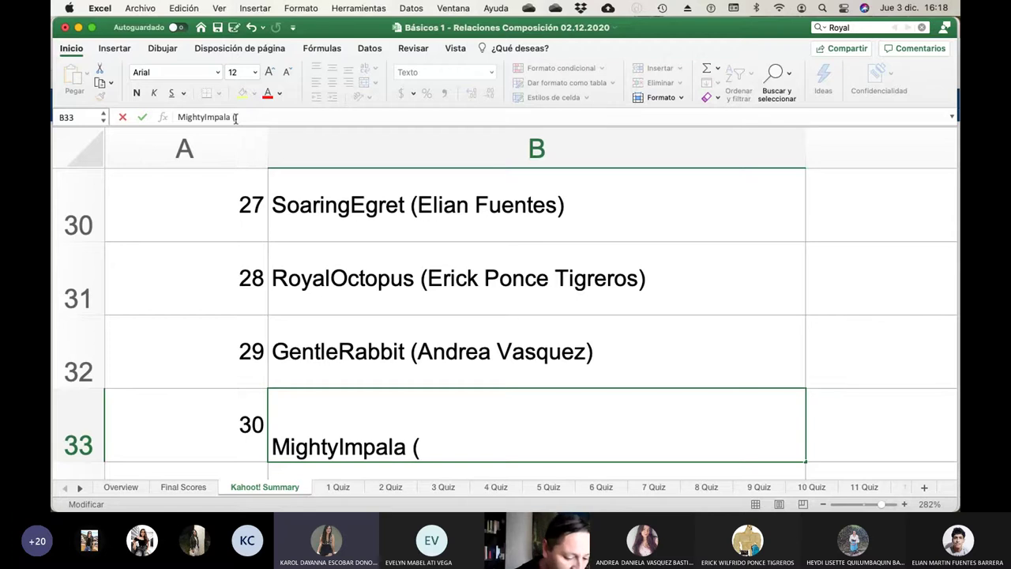
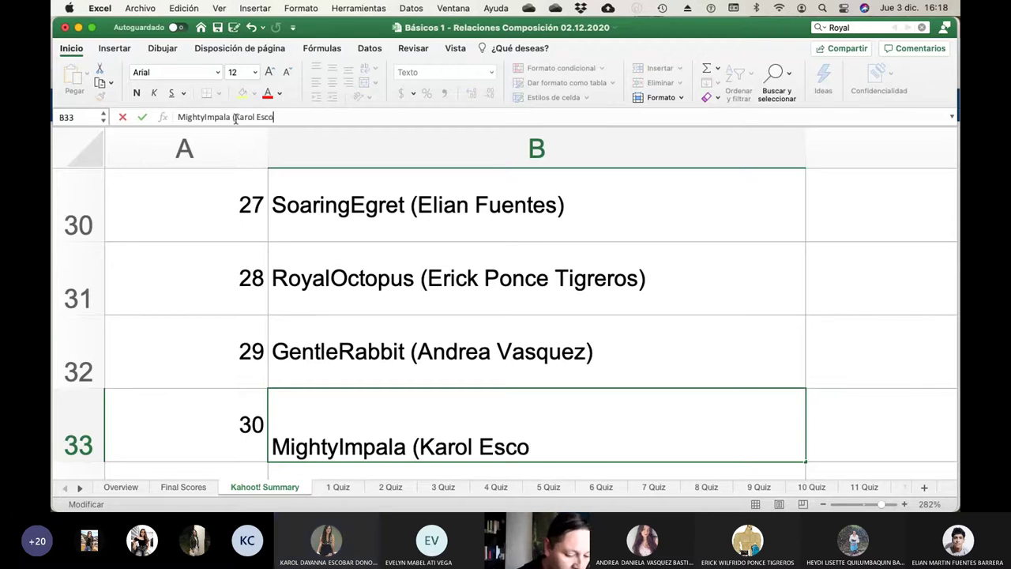
{"action": "key", "text": "Return"}
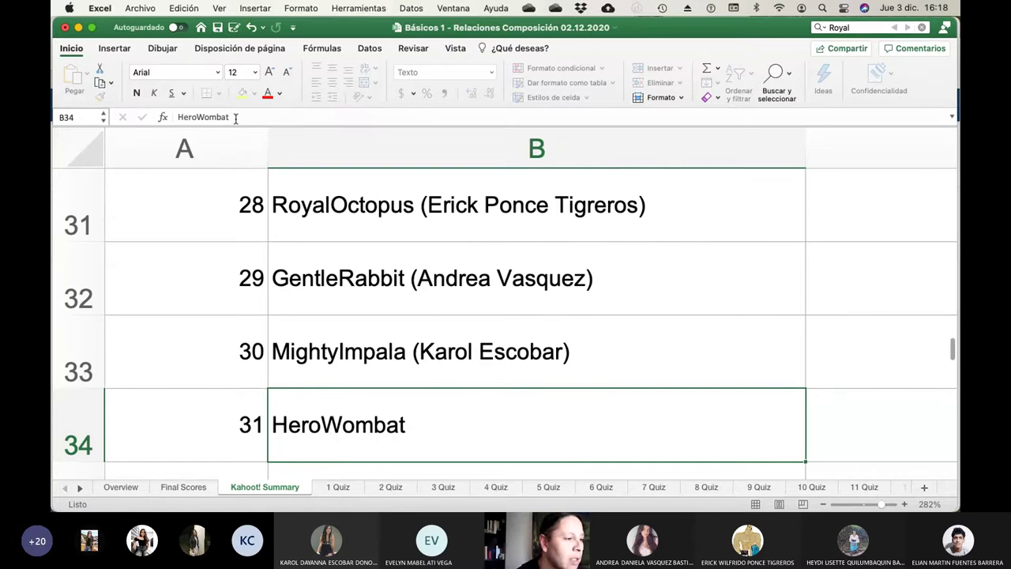
{"action": "left_click", "coordinate": [236, 117]}
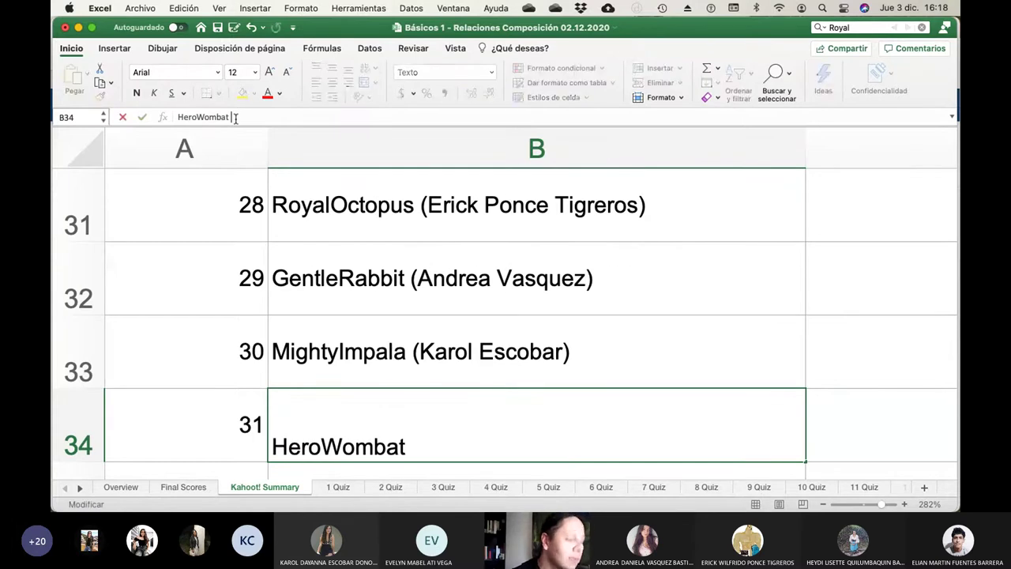
{"action": "type", "text": "("}
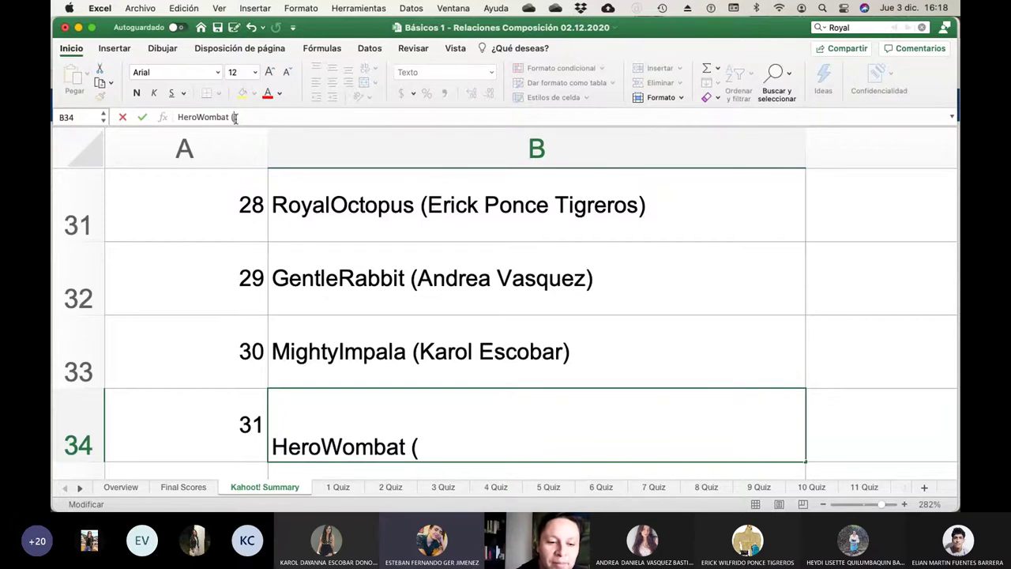
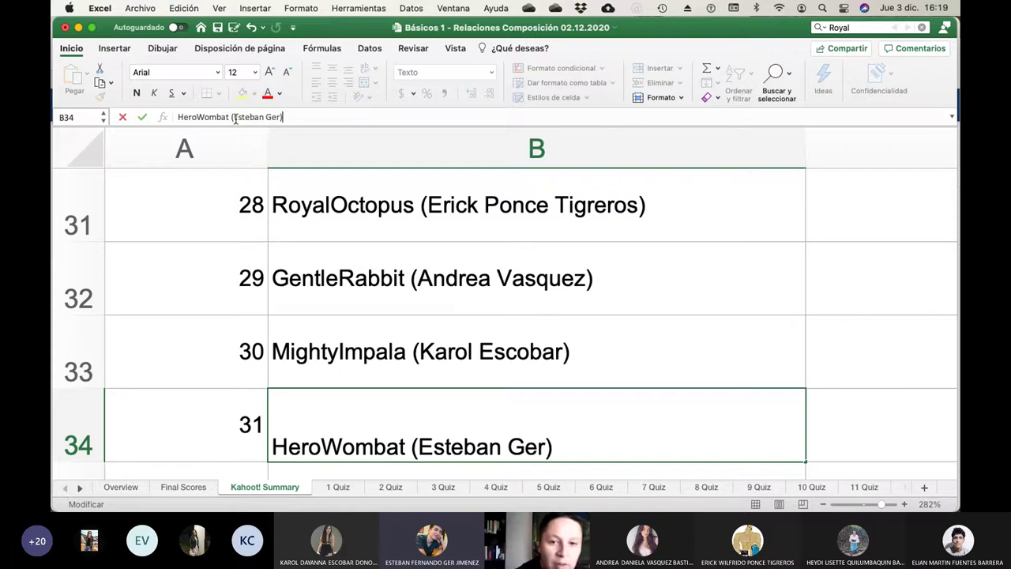
{"action": "key", "text": "Return"}
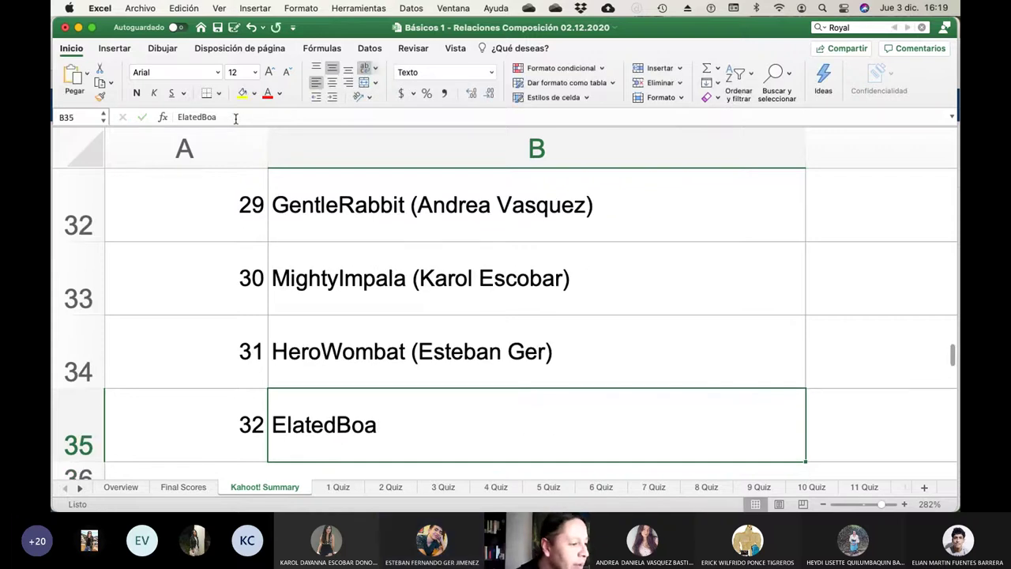
{"action": "left_click", "coordinate": [236, 117]}
{"action": "type", "text": "("}
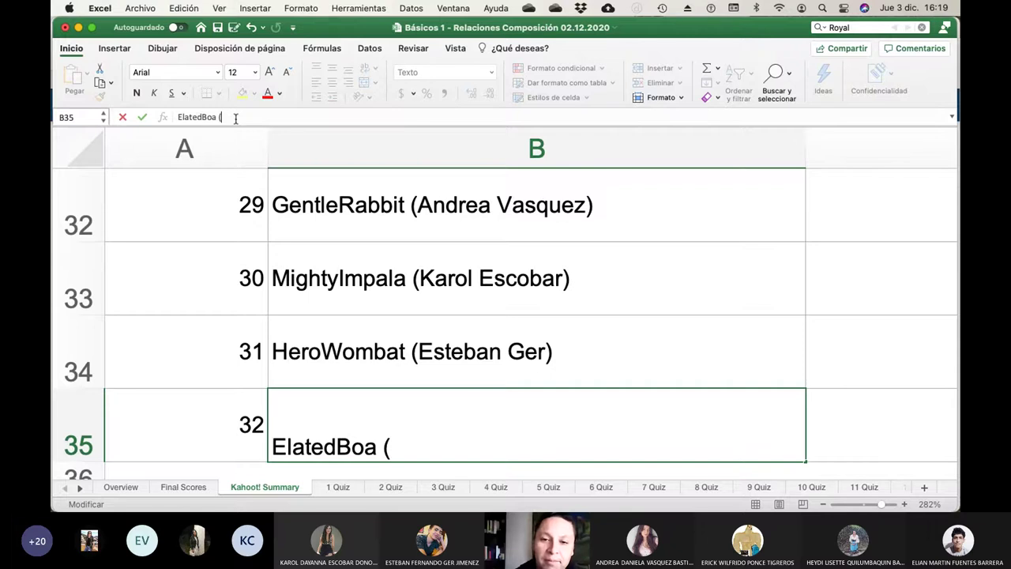
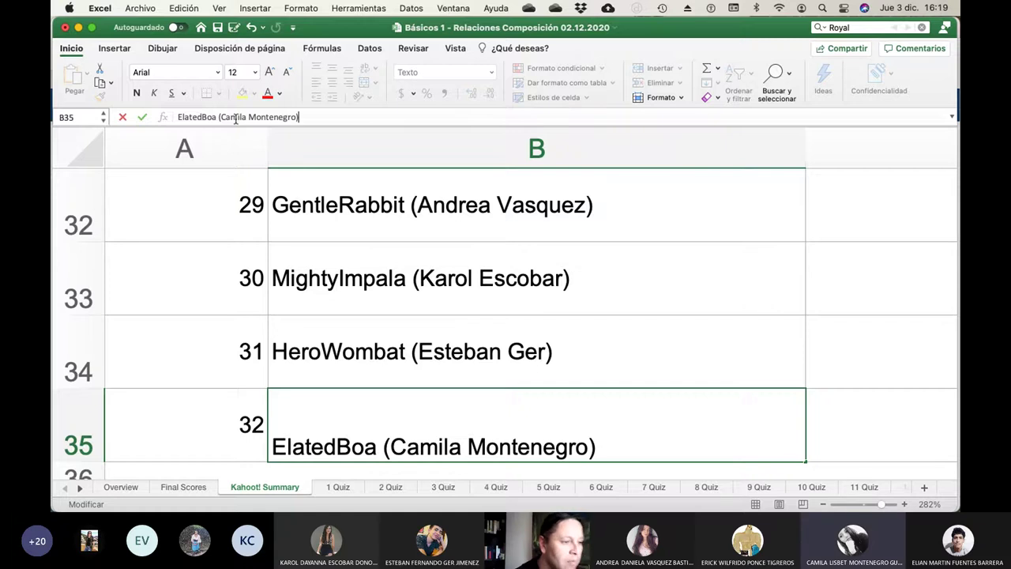
{"action": "key", "text": "Return"}
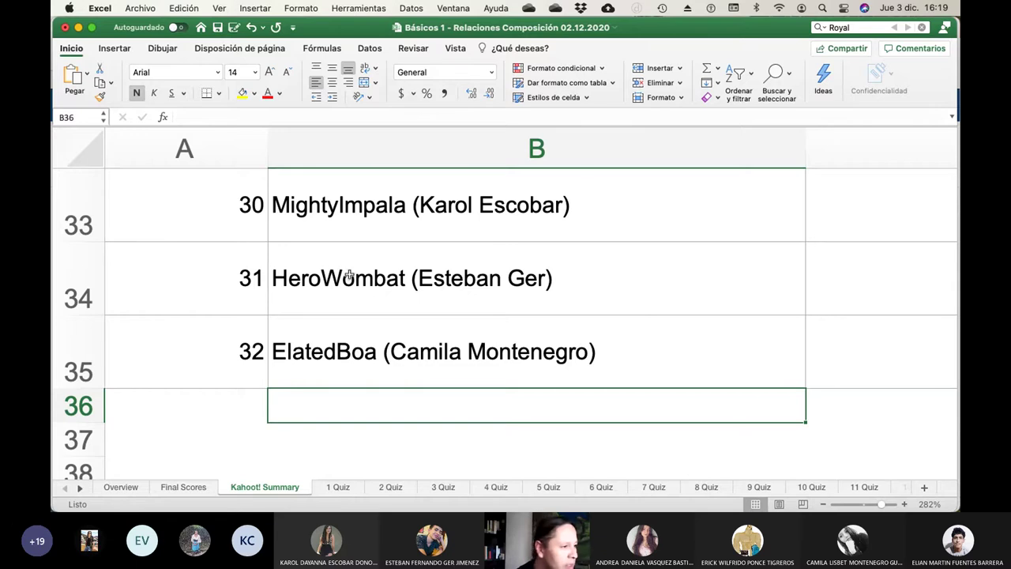
{"action": "scroll", "coordinate": [491, 355], "scroll_direction": "up", "scroll_amount": 15}
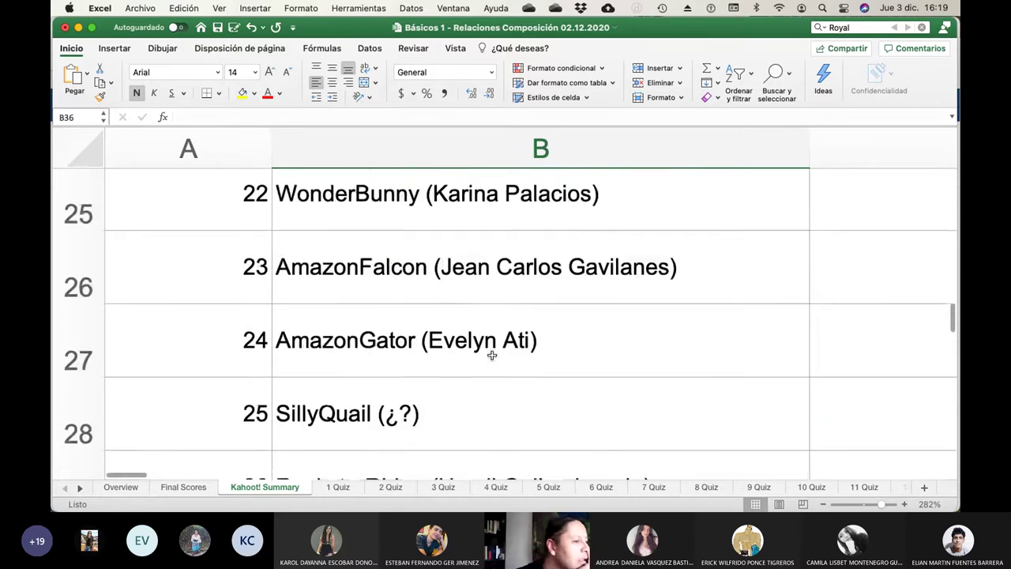
{"action": "scroll", "coordinate": [491, 355], "scroll_direction": "down", "scroll_amount": 10}
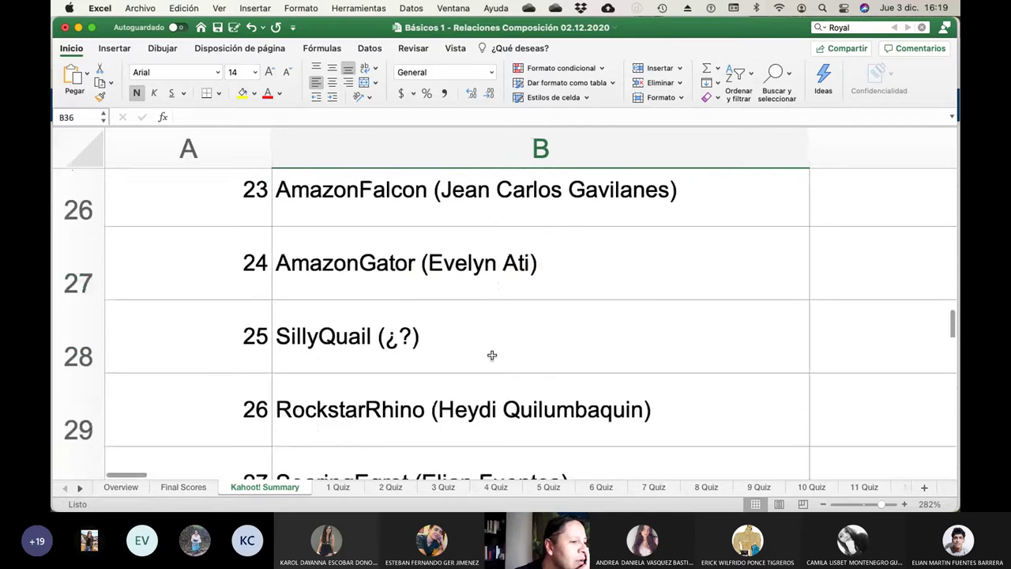
{"action": "scroll", "coordinate": [491, 355], "scroll_direction": "up", "scroll_amount": 14}
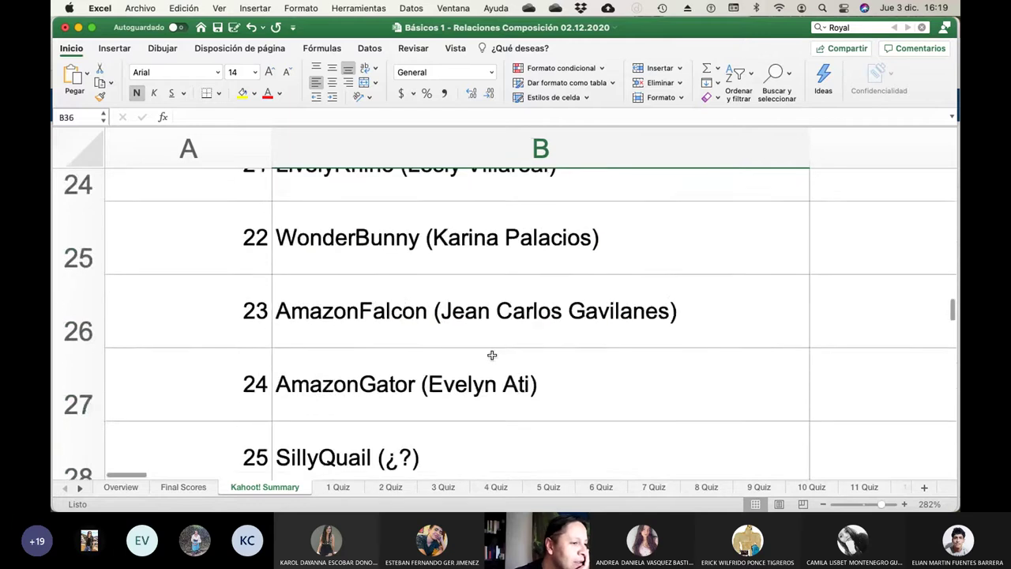
{"action": "scroll", "coordinate": [492, 355], "scroll_direction": "up", "scroll_amount": 8}
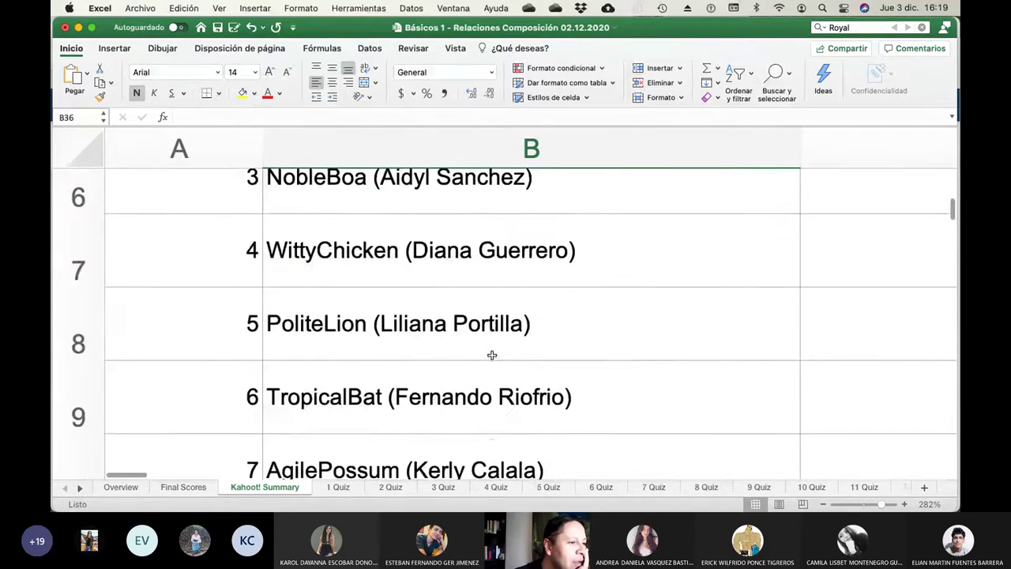
{"action": "scroll", "coordinate": [492, 354], "scroll_direction": "up", "scroll_amount": 3}
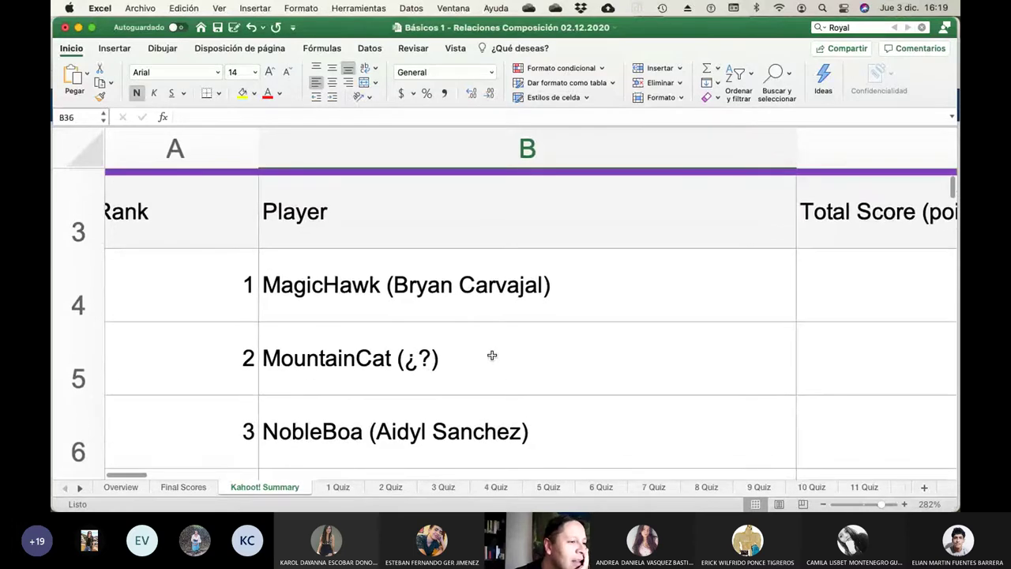
{"action": "scroll", "coordinate": [492, 354], "scroll_direction": "down", "scroll_amount": 3}
{"action": "scroll", "coordinate": [492, 355], "scroll_direction": "right", "scroll_amount": 10}
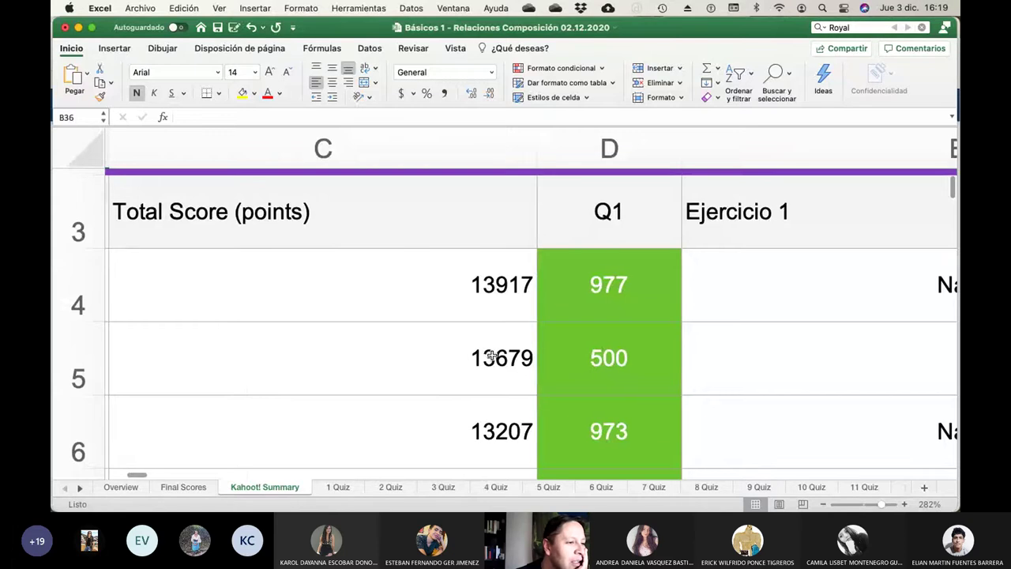
{"action": "scroll", "coordinate": [491, 355], "scroll_direction": "down", "scroll_amount": 3}
{"action": "scroll", "coordinate": [492, 356], "scroll_direction": "down", "scroll_amount": 5}
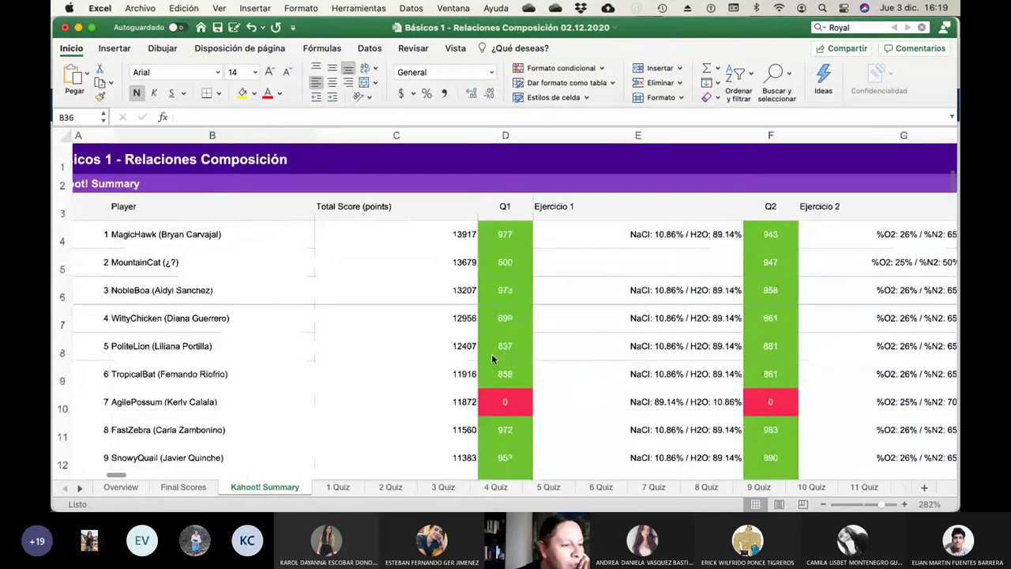
{"action": "scroll", "coordinate": [491, 357], "scroll_direction": "down", "scroll_amount": 1}
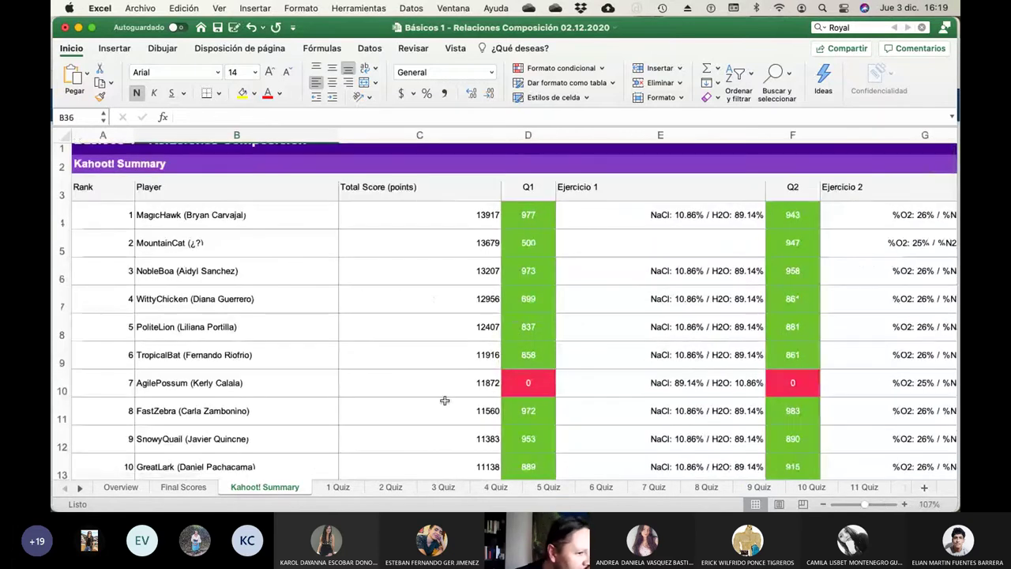
Review all quiz columns of Kahoot! Summary, then switch to the Cálculos Básicos 2 presentation.
{"action": "scroll", "coordinate": [522, 381], "scroll_direction": "right", "scroll_amount": 3}
{"action": "scroll", "coordinate": [535, 385], "scroll_direction": "right", "scroll_amount": 5}
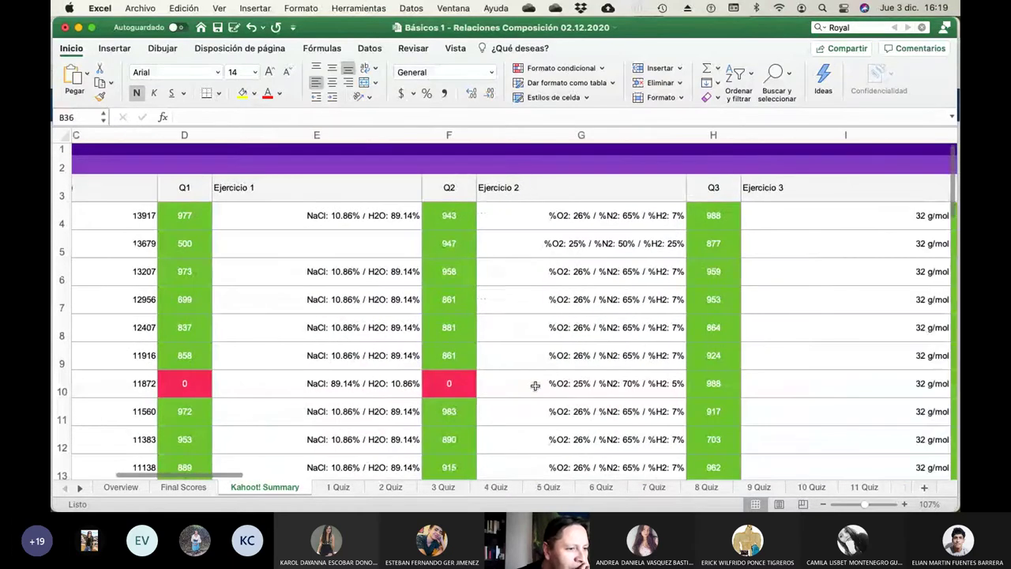
{"action": "scroll", "coordinate": [535, 386], "scroll_direction": "down", "scroll_amount": 5}
{"action": "scroll", "coordinate": [535, 386], "scroll_direction": "right", "scroll_amount": 5}
{"action": "scroll", "coordinate": [535, 386], "scroll_direction": "down", "scroll_amount": 10}
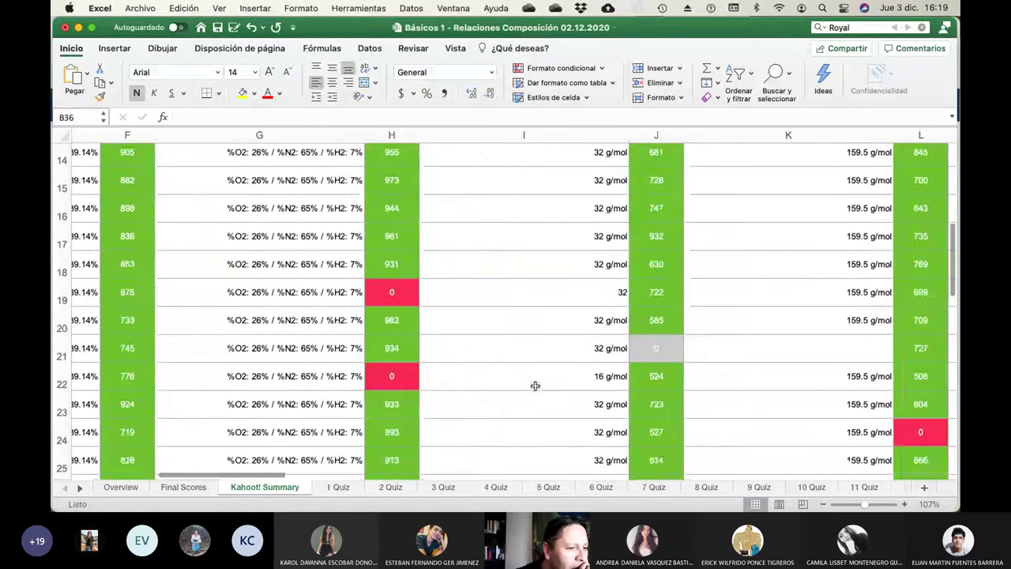
{"action": "scroll", "coordinate": [535, 385], "scroll_direction": "down", "scroll_amount": 5}
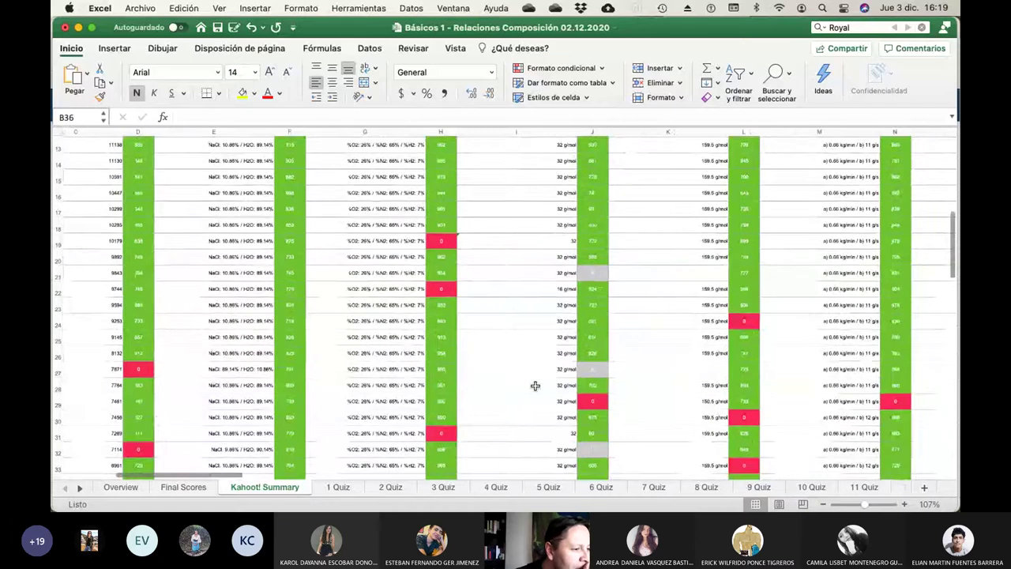
{"action": "scroll", "coordinate": [535, 389], "scroll_direction": "right", "scroll_amount": 3}
{"action": "scroll", "coordinate": [535, 390], "scroll_direction": "down", "scroll_amount": 10}
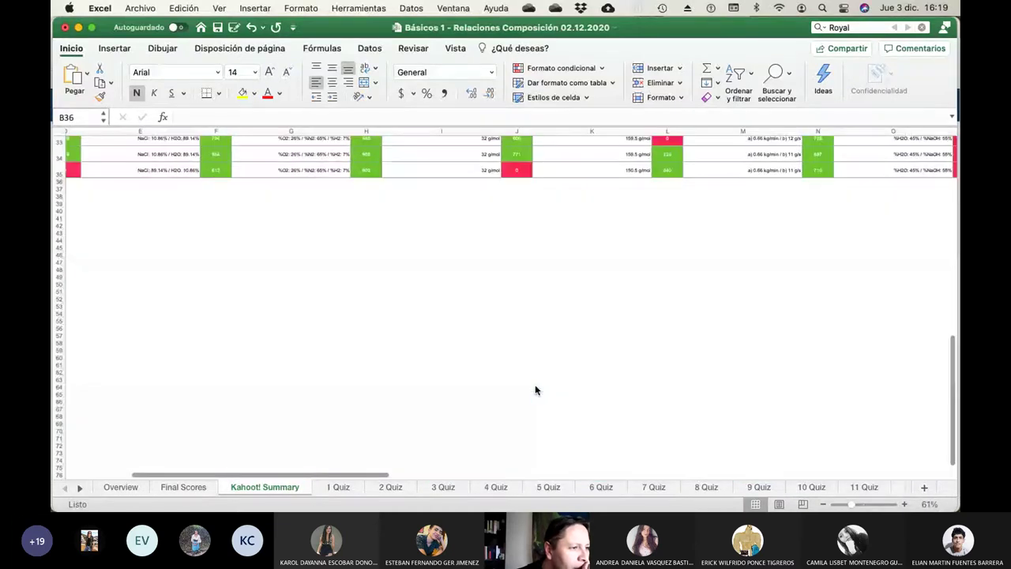
{"action": "scroll", "coordinate": [535, 390], "scroll_direction": "up", "scroll_amount": 10}
{"action": "scroll", "coordinate": [535, 390], "scroll_direction": "right", "scroll_amount": 4}
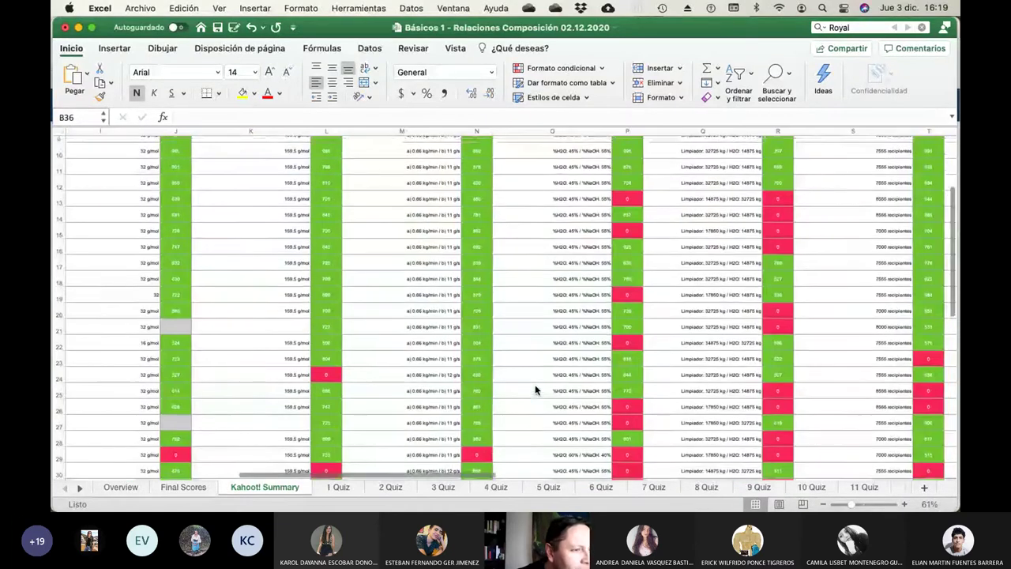
{"action": "scroll", "coordinate": [535, 389], "scroll_direction": "up", "scroll_amount": 10}
{"action": "scroll", "coordinate": [535, 389], "scroll_direction": "down", "scroll_amount": 8}
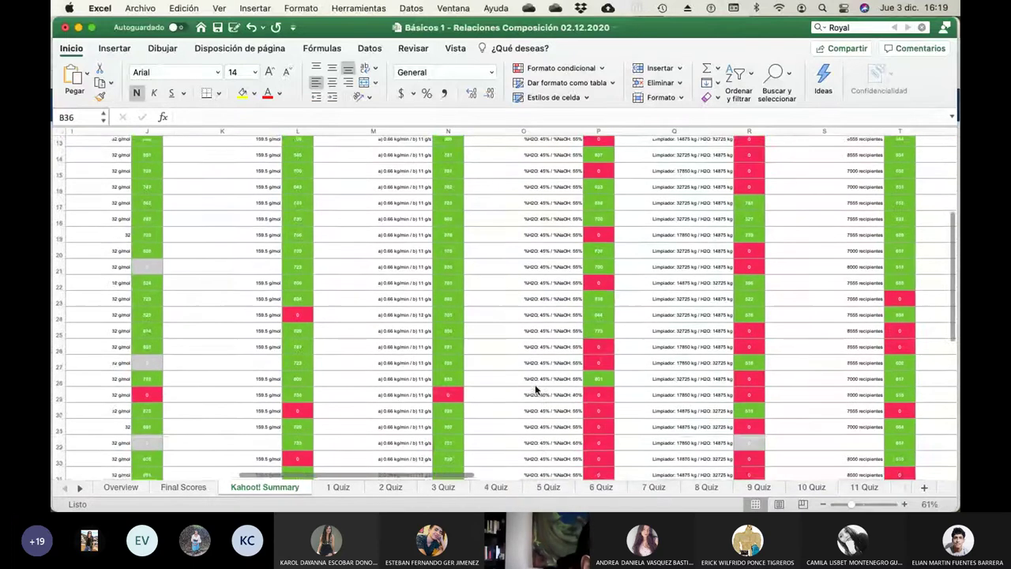
{"action": "scroll", "coordinate": [535, 389], "scroll_direction": "up", "scroll_amount": 10}
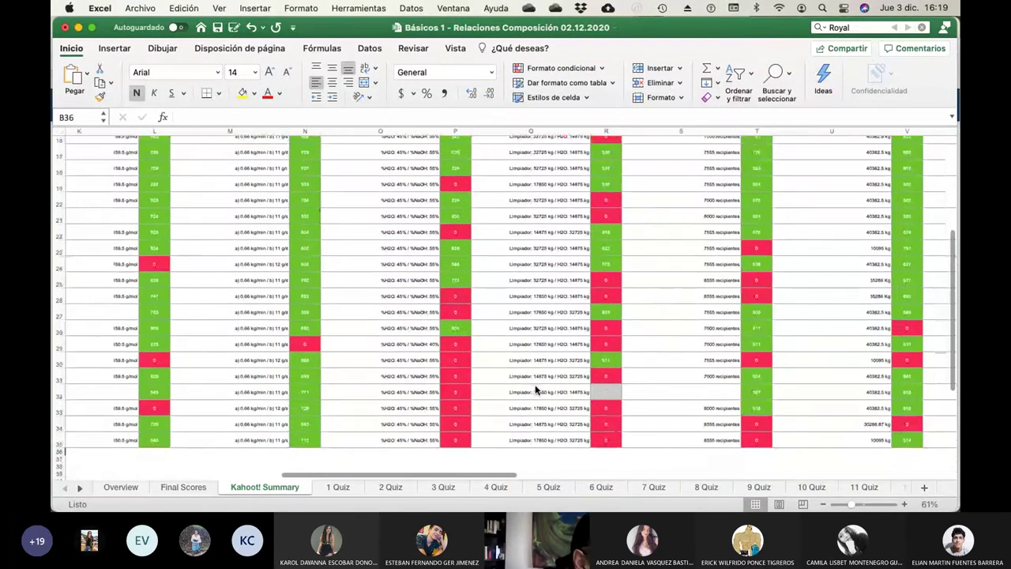
{"action": "scroll", "coordinate": [535, 389], "scroll_direction": "right", "scroll_amount": 2}
{"action": "scroll", "coordinate": [535, 389], "scroll_direction": "right", "scroll_amount": 7}
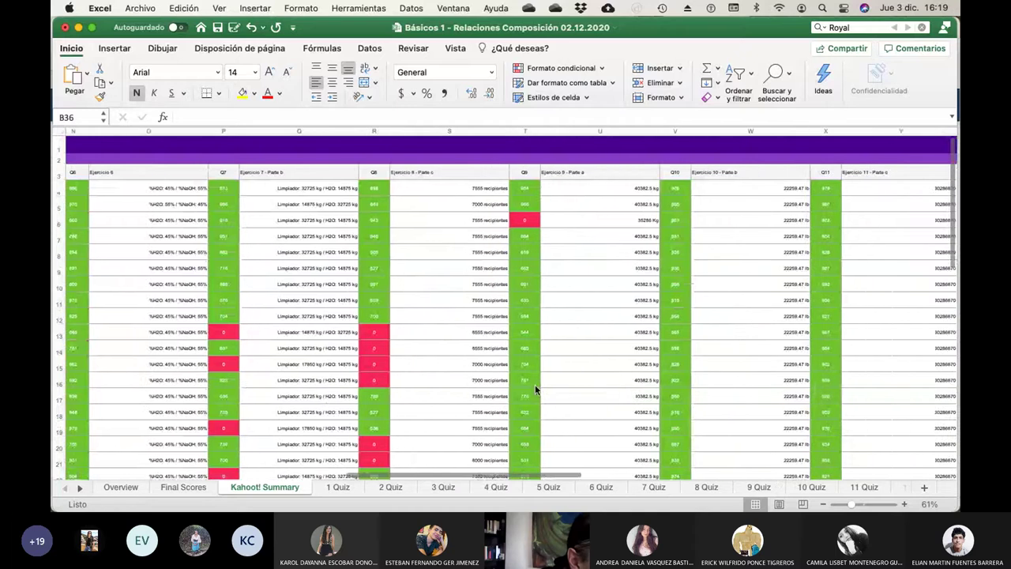
{"action": "scroll", "coordinate": [535, 389], "scroll_direction": "right", "scroll_amount": 3}
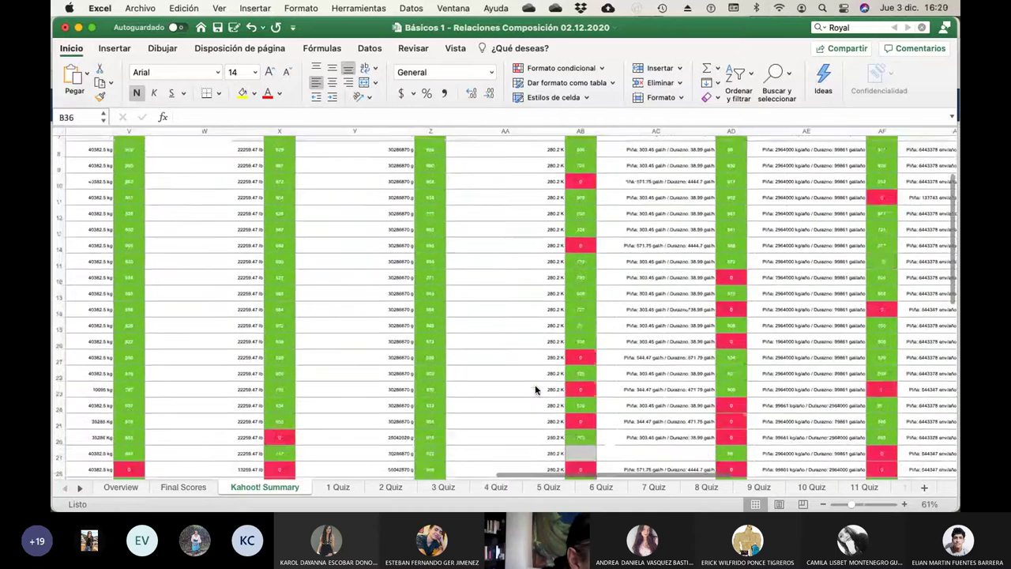
{"action": "scroll", "coordinate": [534, 389], "scroll_direction": "down", "scroll_amount": 10}
{"action": "scroll", "coordinate": [535, 390], "scroll_direction": "right", "scroll_amount": 8}
{"action": "scroll", "coordinate": [535, 390], "scroll_direction": "up", "scroll_amount": 2}
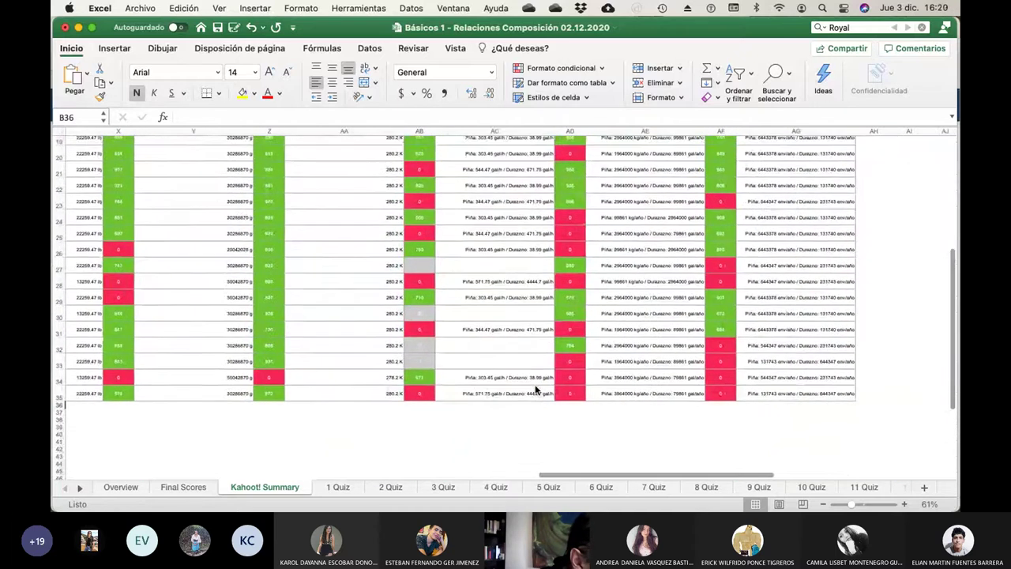
{"action": "scroll", "coordinate": [535, 390], "scroll_direction": "left", "scroll_amount": 20}
{"action": "scroll", "coordinate": [535, 390], "scroll_direction": "up", "scroll_amount": 2}
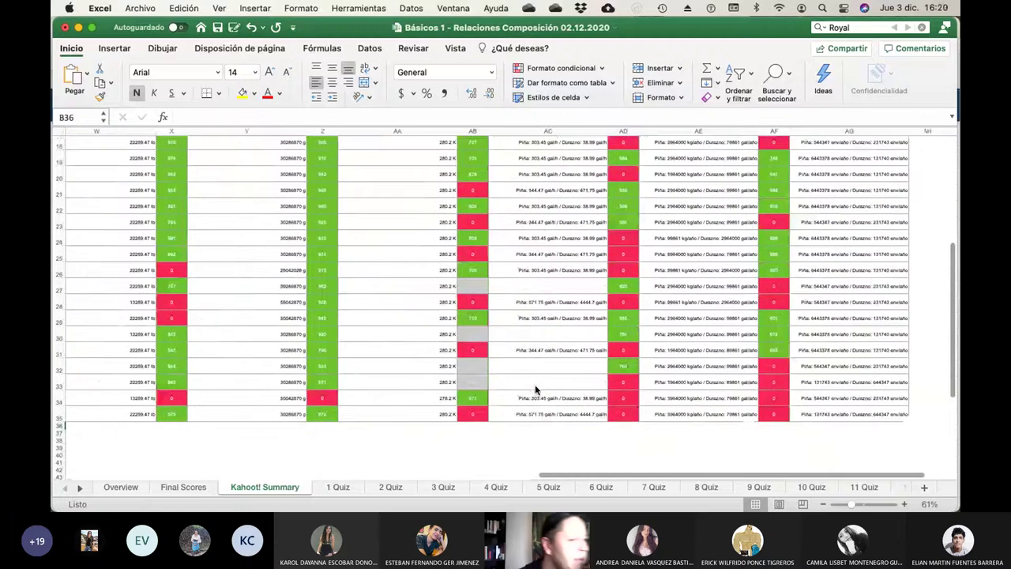
{"action": "scroll", "coordinate": [535, 389], "scroll_direction": "left", "scroll_amount": 10}
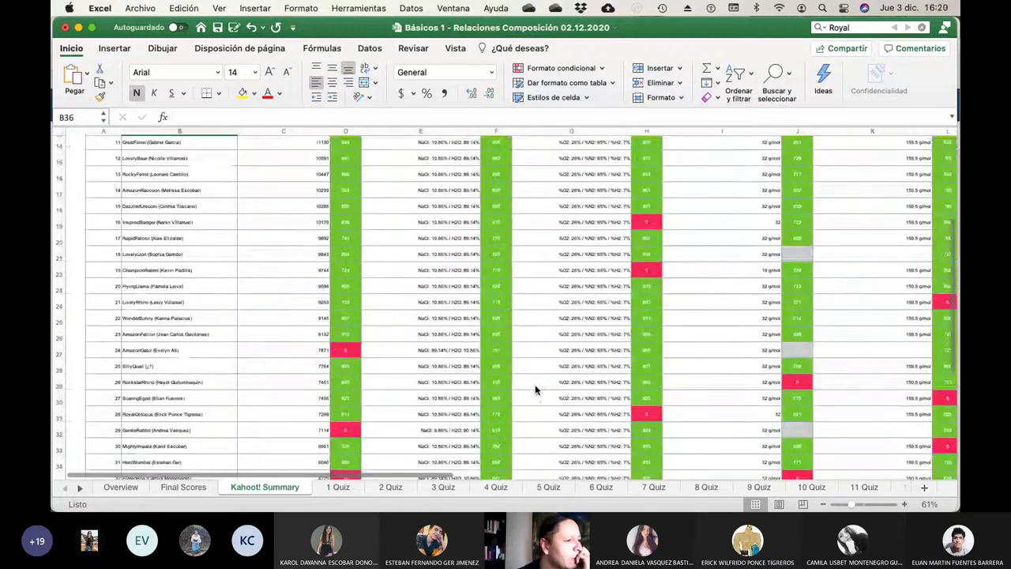
{"action": "scroll", "coordinate": [535, 390], "scroll_direction": "up", "scroll_amount": 1}
{"action": "scroll", "coordinate": [535, 390], "scroll_direction": "up", "scroll_amount": 5}
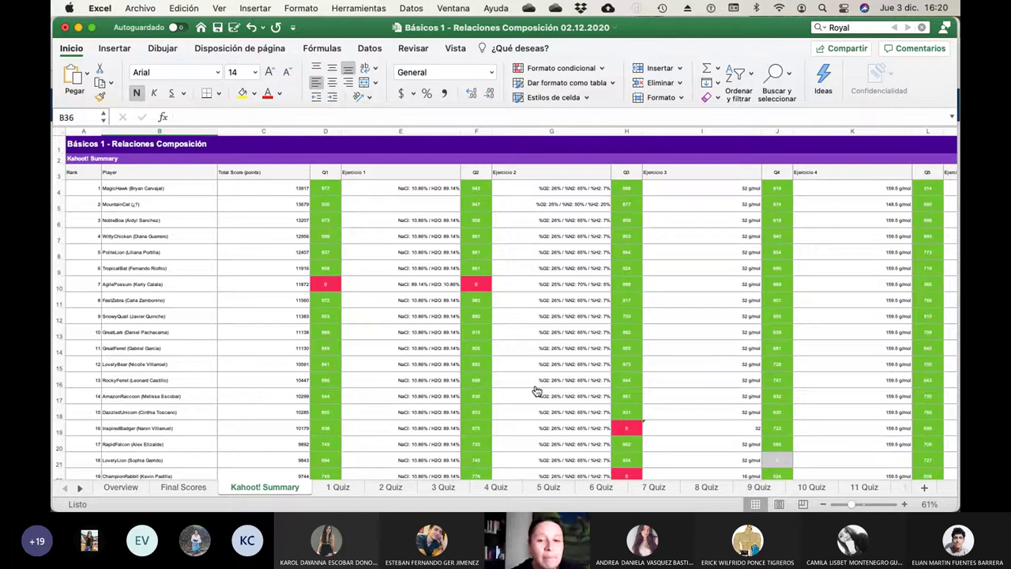
{"action": "key", "text": "super+Tab"}
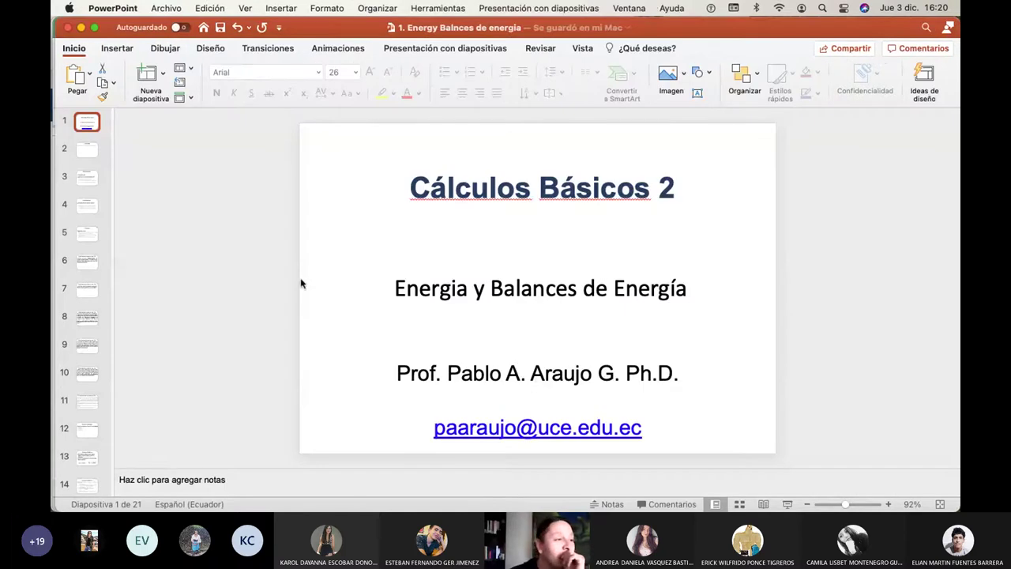
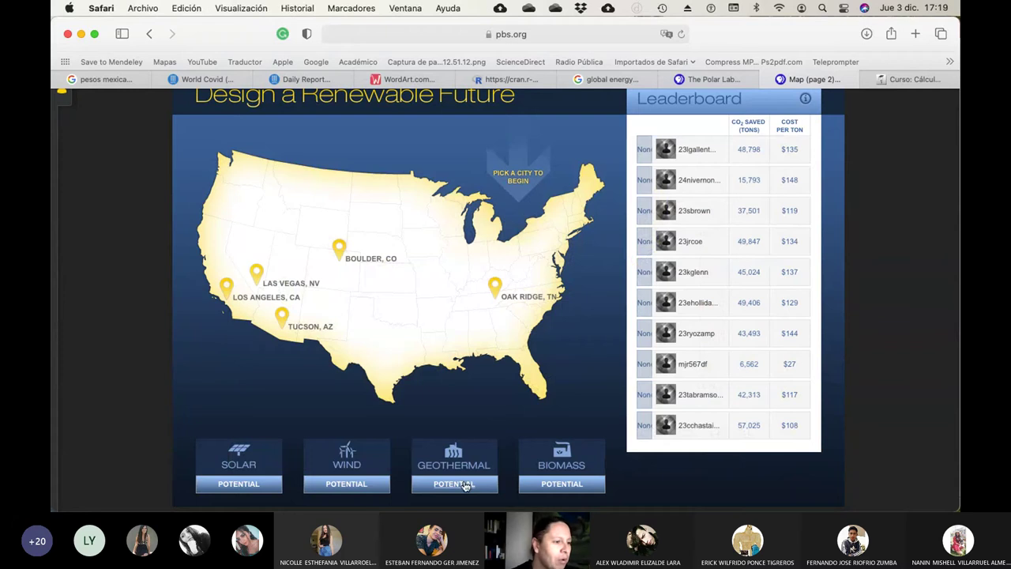
Compare the geothermal and biomass potential maps, then preview the Las Vegas and Oak Ridge challenges.
{"action": "left_click", "coordinate": [465, 485]}
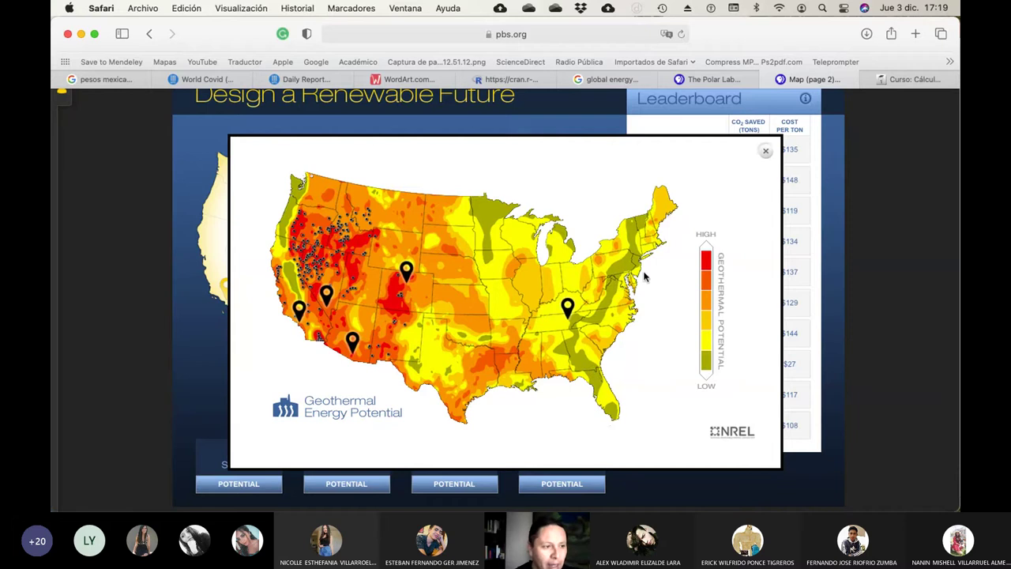
{"action": "left_click", "coordinate": [765, 151]}
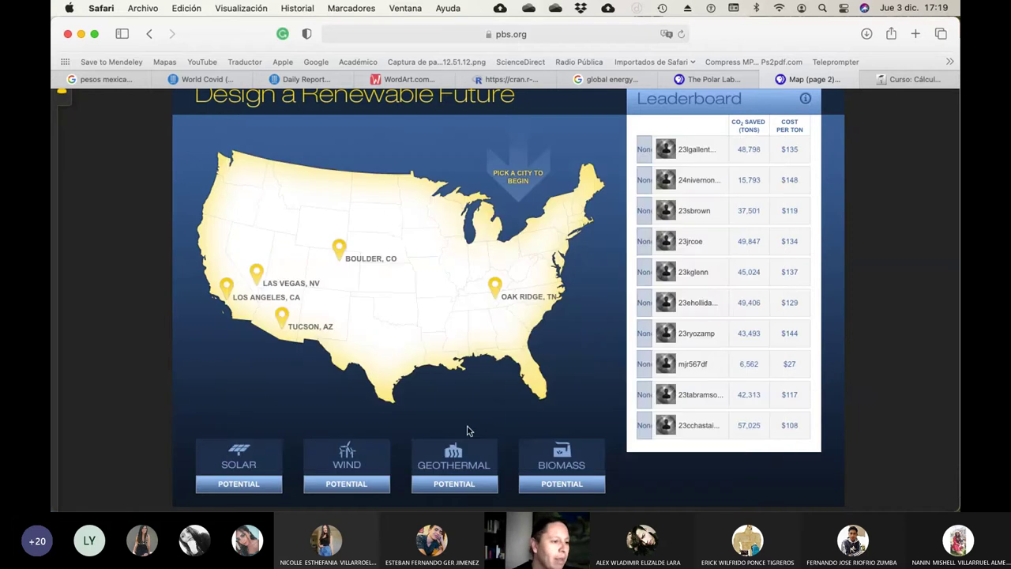
{"action": "left_click", "coordinate": [577, 487]}
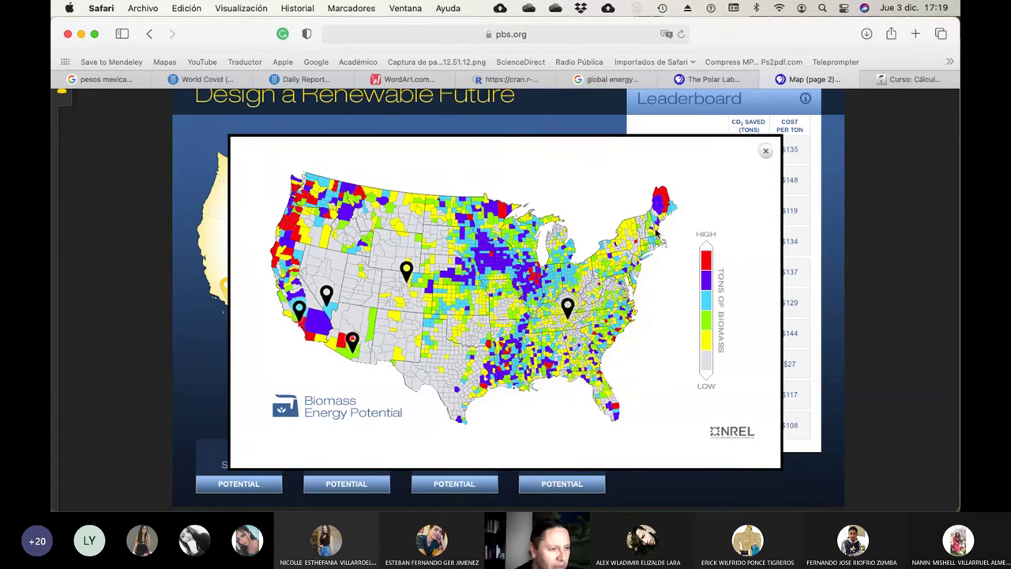
{"action": "left_click", "coordinate": [765, 152]}
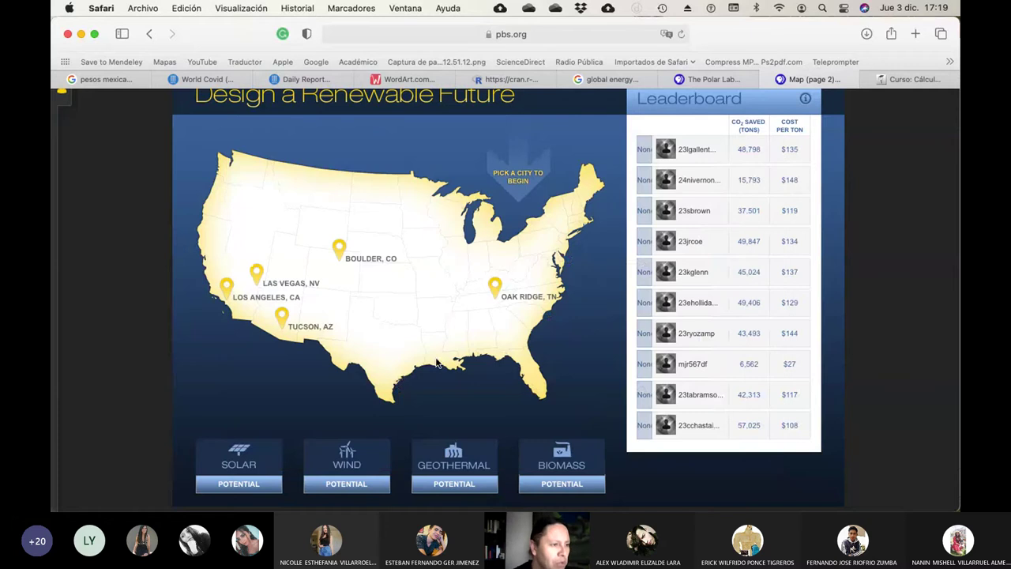
{"action": "left_click", "coordinate": [278, 270]}
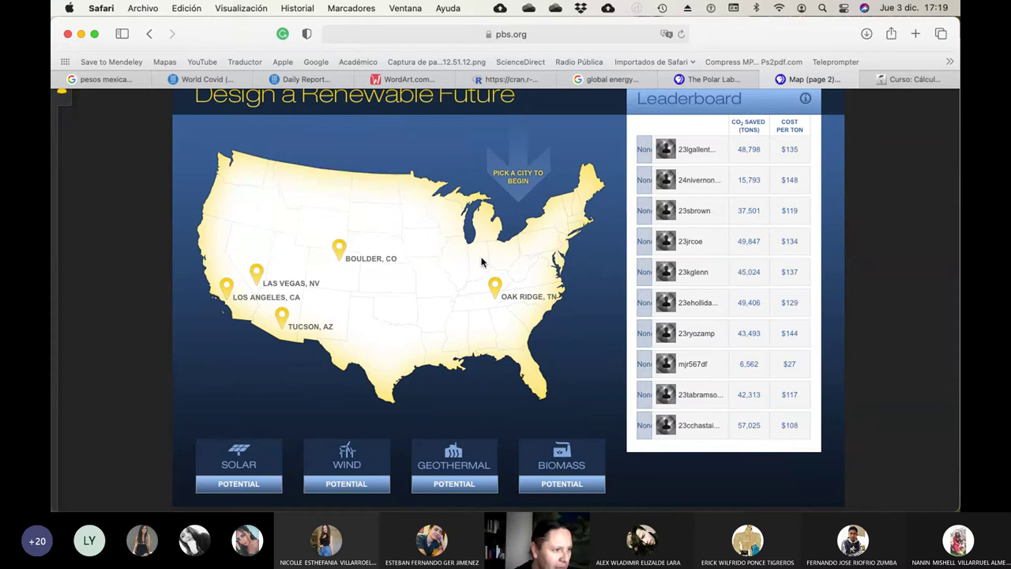
{"action": "mouse_move", "coordinate": [490, 281]}
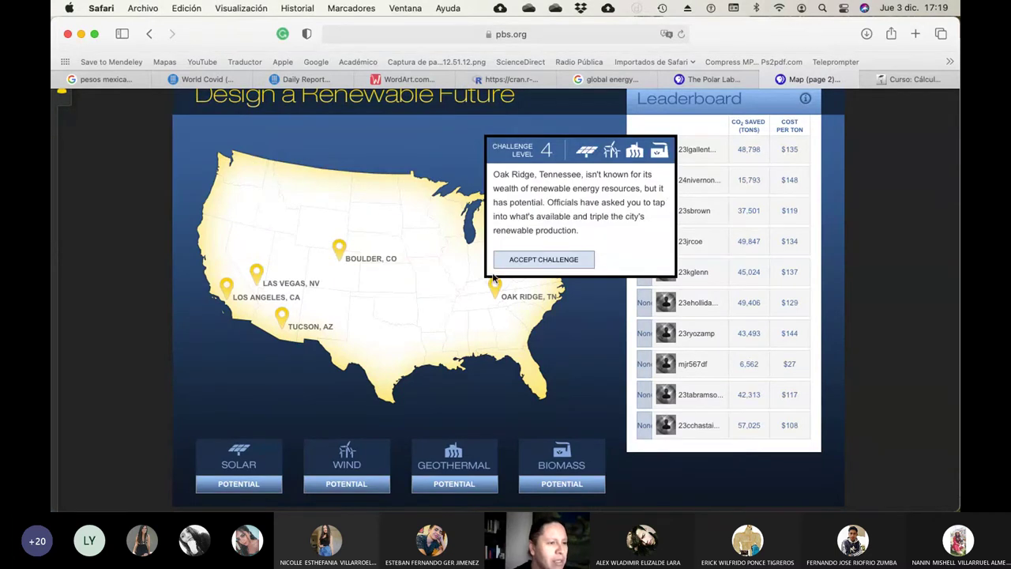
Accept the Oak Ridge, TN challenge and open its system design page with the $150,000,000 budget.
{"action": "left_click", "coordinate": [527, 261]}
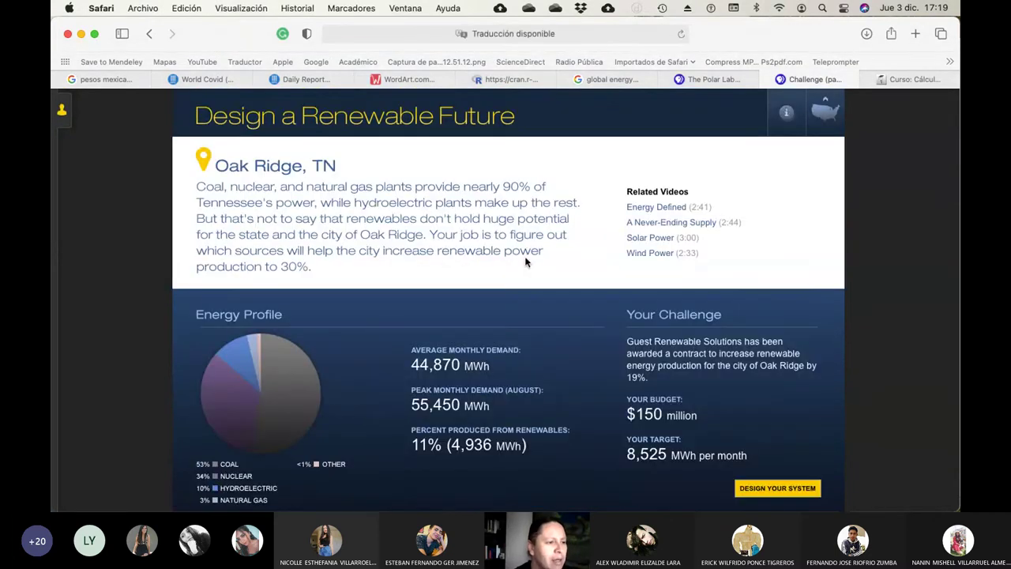
{"action": "scroll", "coordinate": [524, 264], "scroll_direction": "down", "scroll_amount": 1}
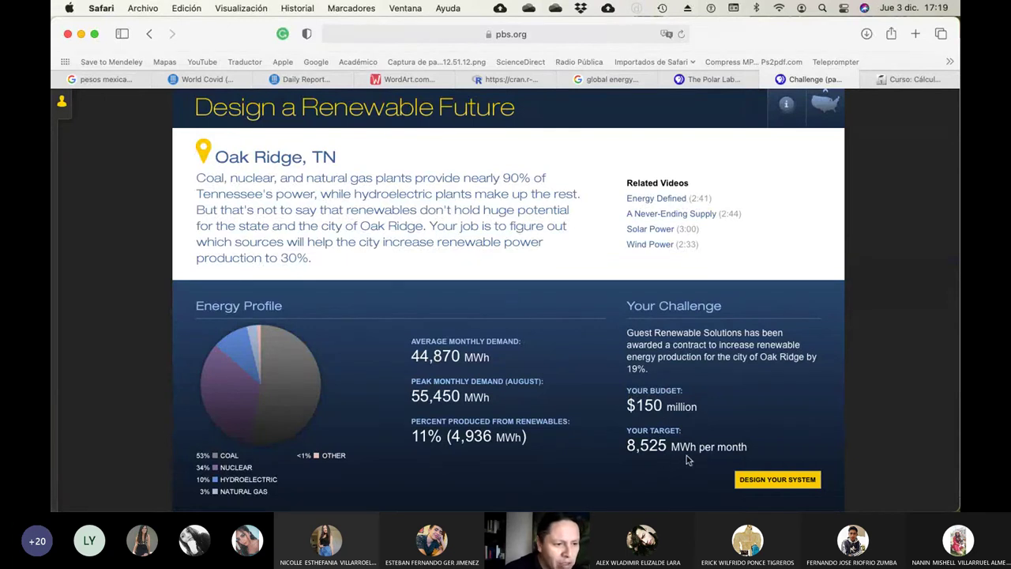
{"action": "left_click", "coordinate": [766, 481]}
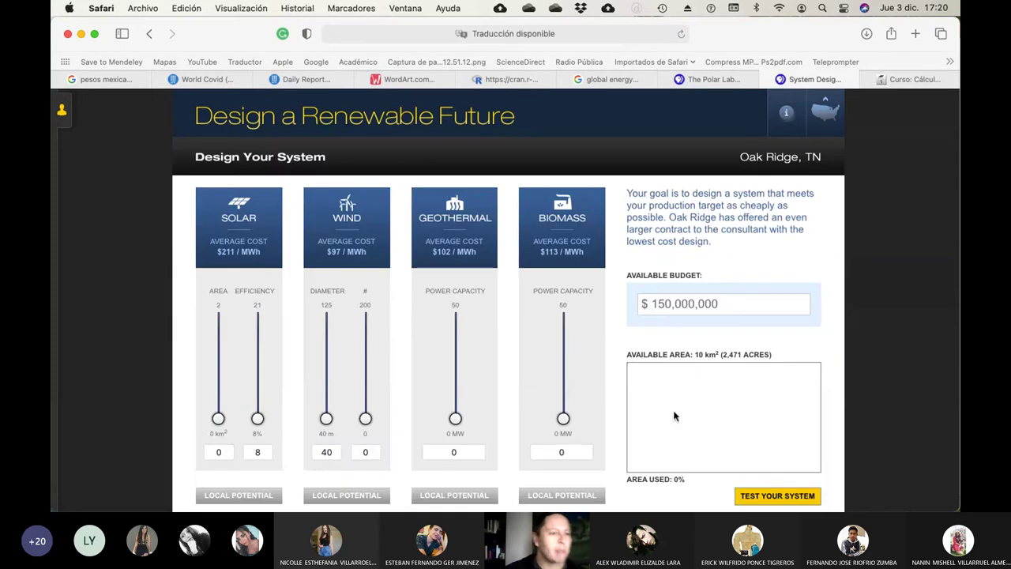
Set the solar panel area to 0.2 km² and the solar efficiency to 9%.
{"action": "scroll", "coordinate": [617, 362], "scroll_direction": "down", "scroll_amount": 2}
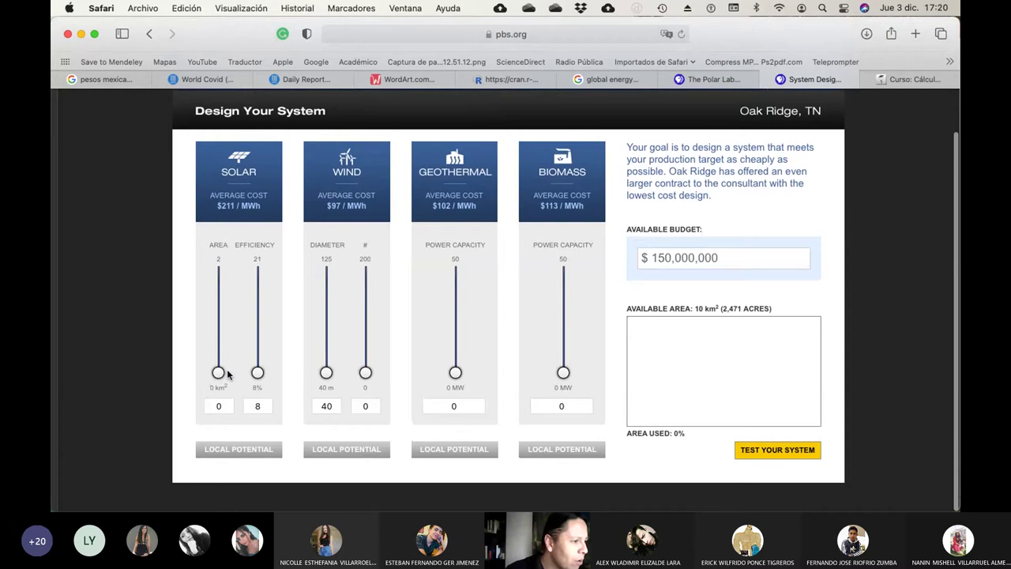
{"action": "mouse_move", "coordinate": [218, 371]}
{"action": "left_mouse_down"}
{"action": "mouse_move", "coordinate": [218, 294]}
{"action": "mouse_move", "coordinate": [219, 373]}
{"action": "left_mouse_up"}
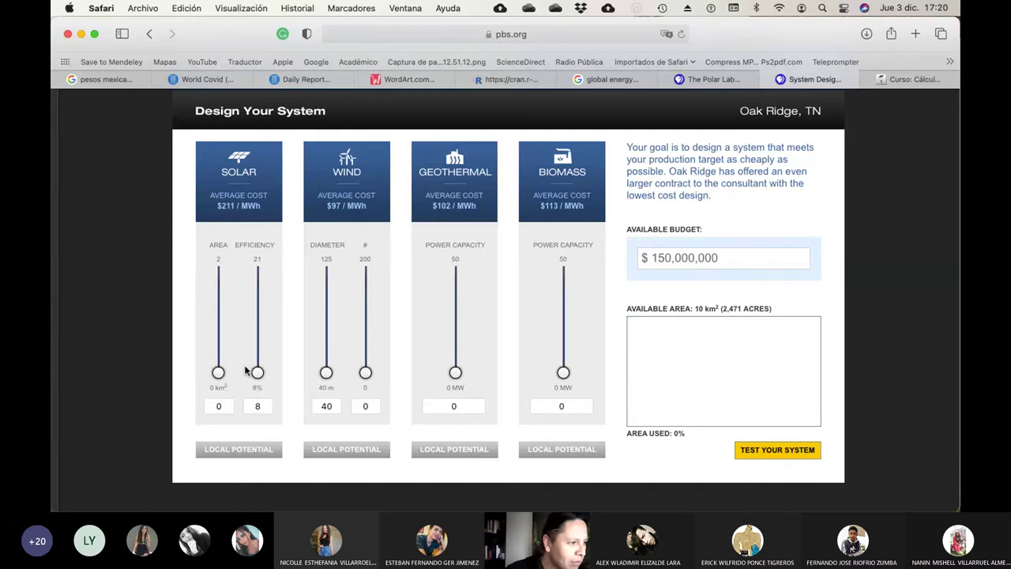
{"action": "left_click_drag", "start_coordinate": [218, 372], "coordinate": [218, 363]}
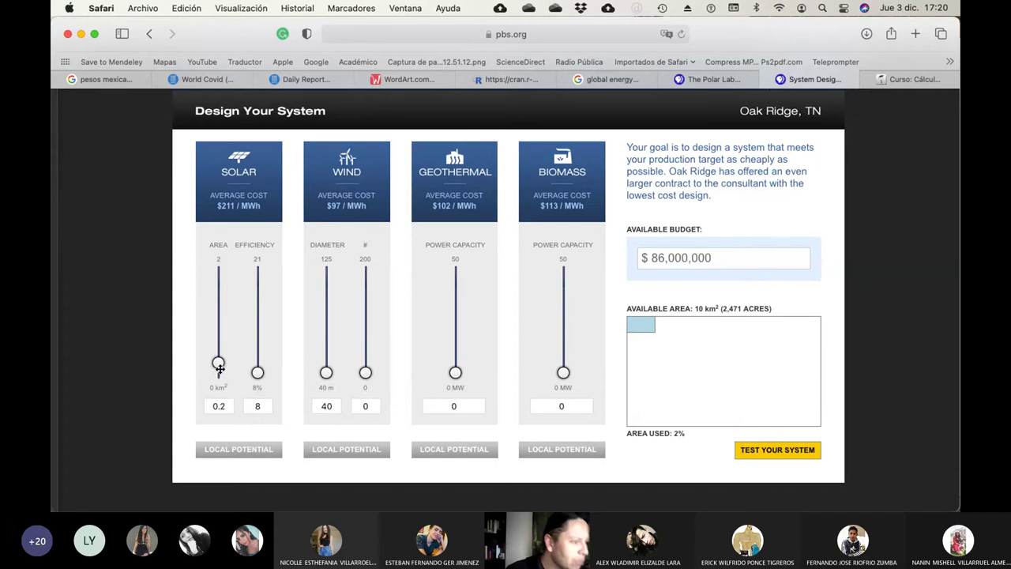
{"action": "mouse_move", "coordinate": [256, 372]}
{"action": "left_mouse_down"}
{"action": "mouse_move", "coordinate": [258, 317]}
{"action": "mouse_move", "coordinate": [259, 372]}
{"action": "left_mouse_up"}
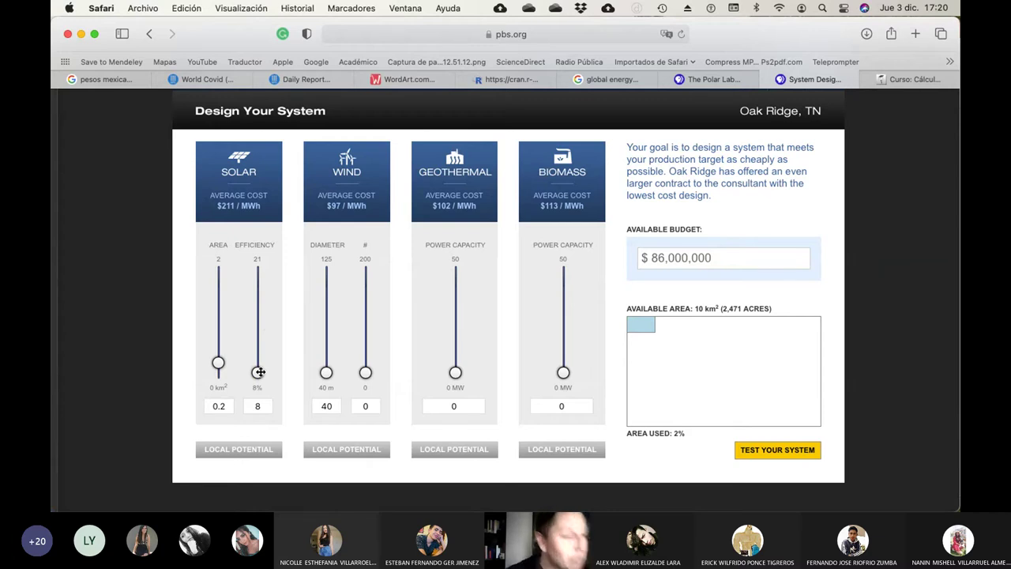
{"action": "left_click_drag", "start_coordinate": [260, 369], "coordinate": [258, 364]}
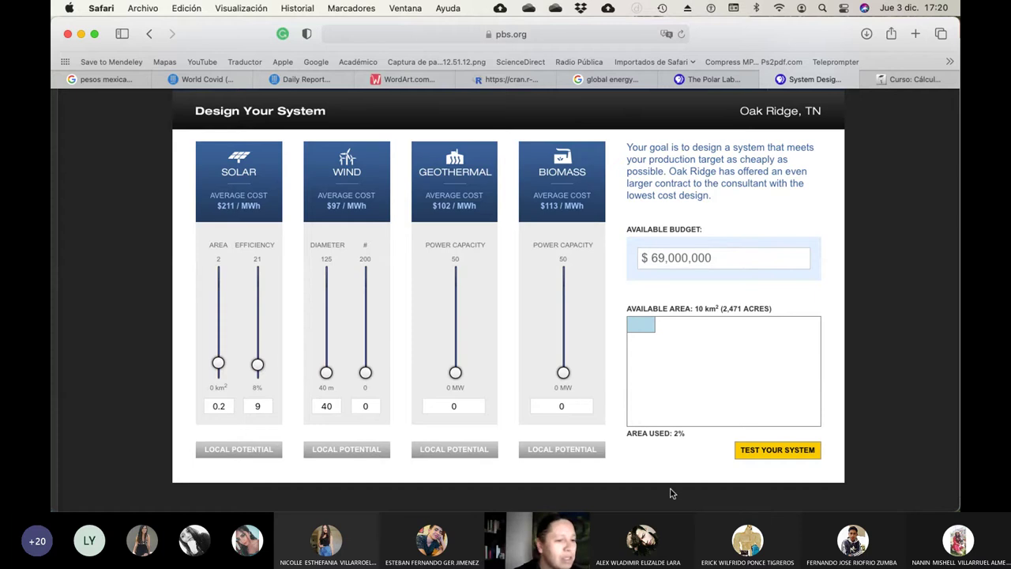
Test the solar-only system, then return to redesign it after the low-power warning.
{"action": "left_click", "coordinate": [774, 457]}
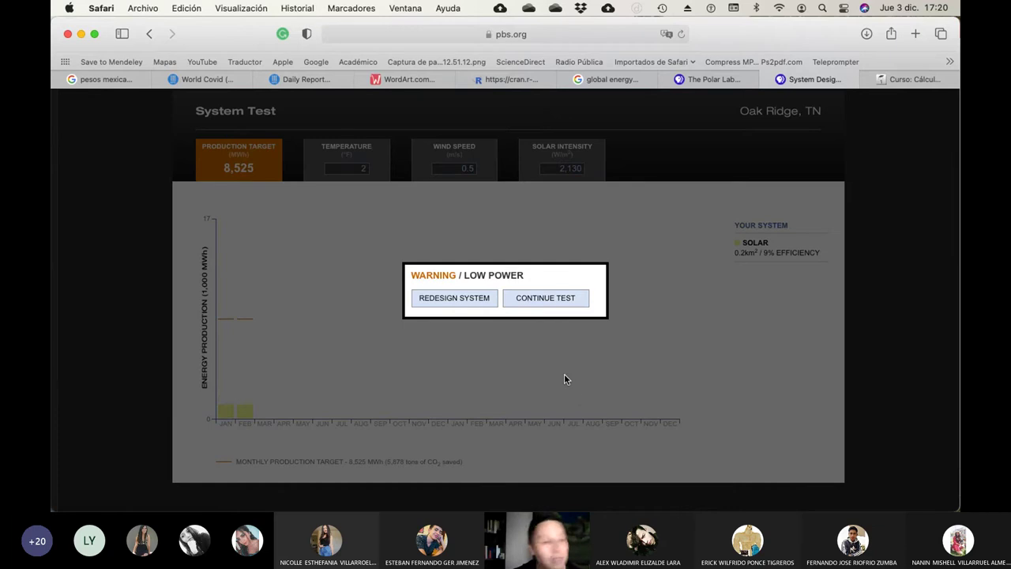
{"action": "left_click", "coordinate": [481, 303]}
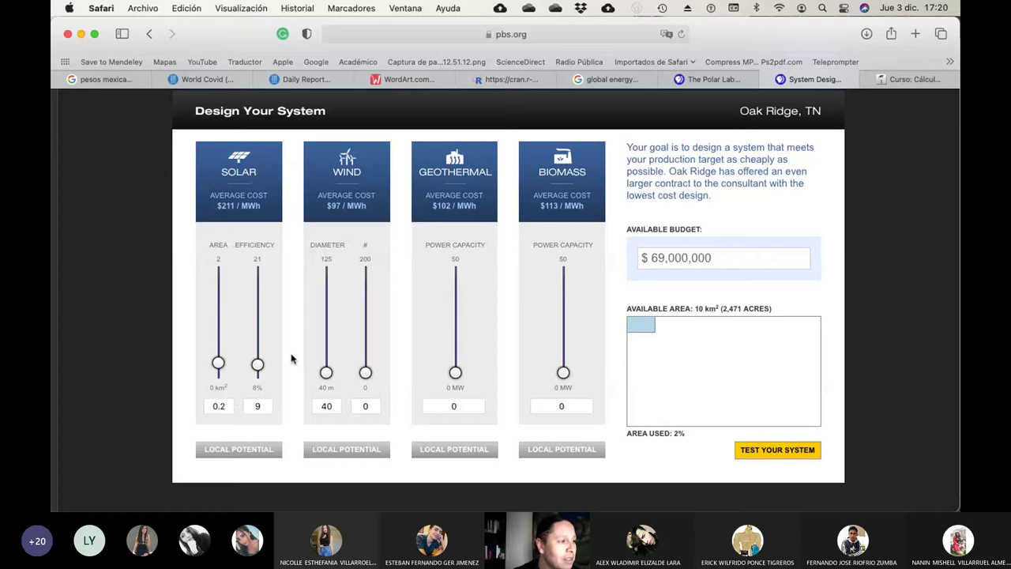
{"action": "scroll", "coordinate": [289, 354], "scroll_direction": "up", "scroll_amount": 2}
{"action": "scroll", "coordinate": [635, 323], "scroll_direction": "down", "scroll_amount": 2}
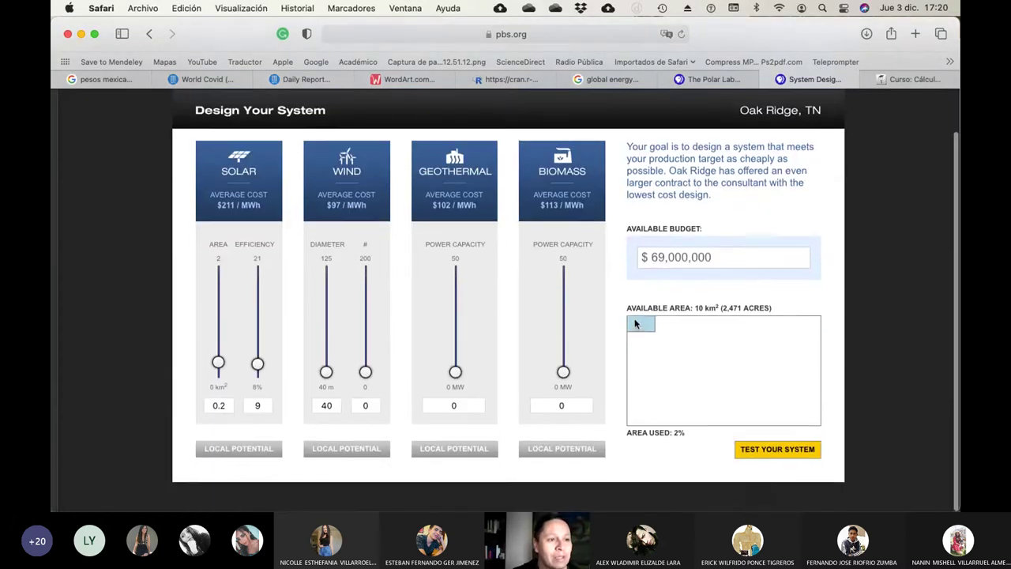
{"action": "scroll", "coordinate": [635, 323], "scroll_direction": "up", "scroll_amount": 2}
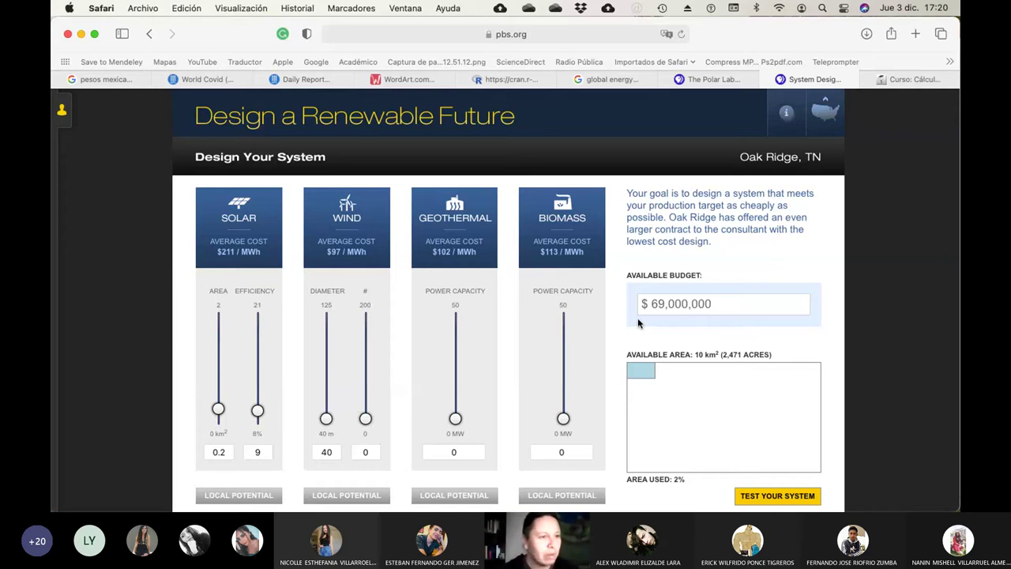
Go back twice to the city map, look over the city pins, and switch to the Moodle course.
{"action": "left_click", "coordinate": [150, 35]}
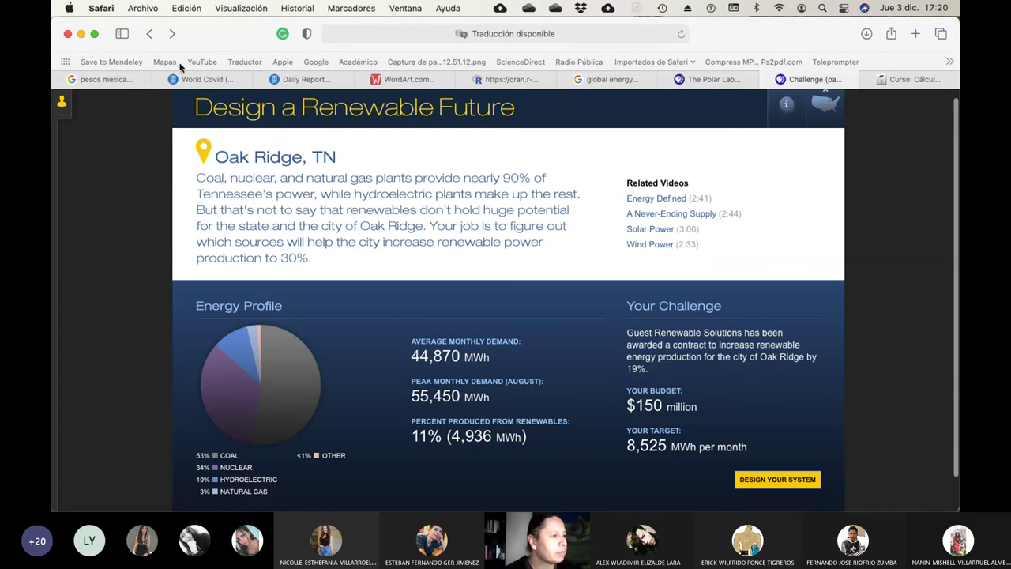
{"action": "left_click", "coordinate": [149, 37]}
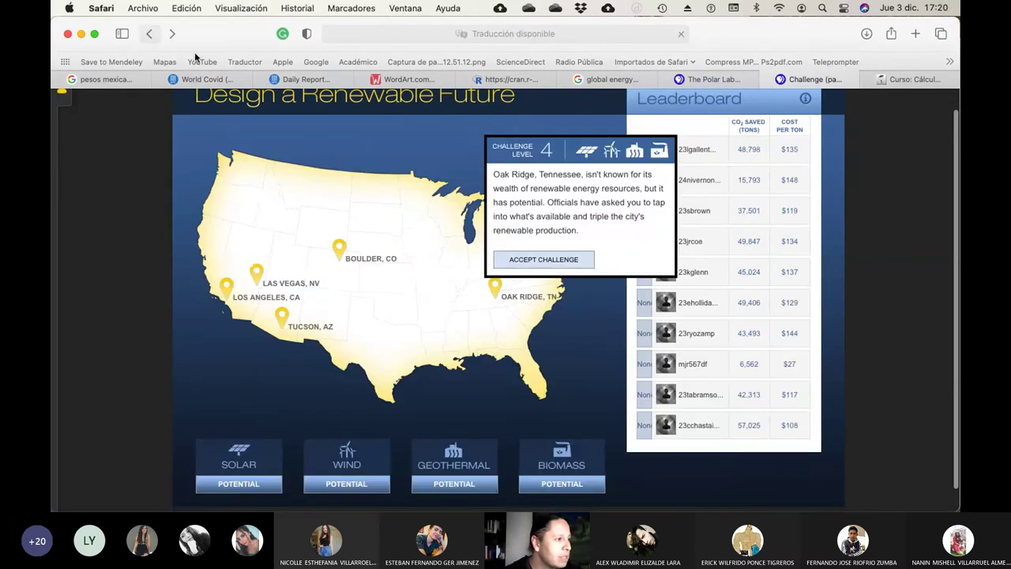
{"action": "mouse_move", "coordinate": [308, 268]}
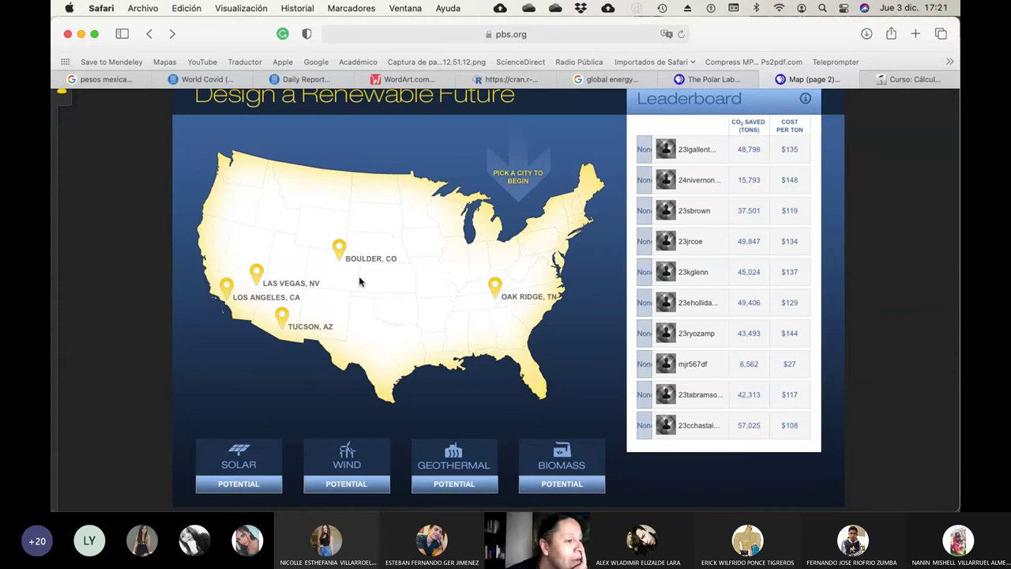
{"action": "mouse_move", "coordinate": [258, 298]}
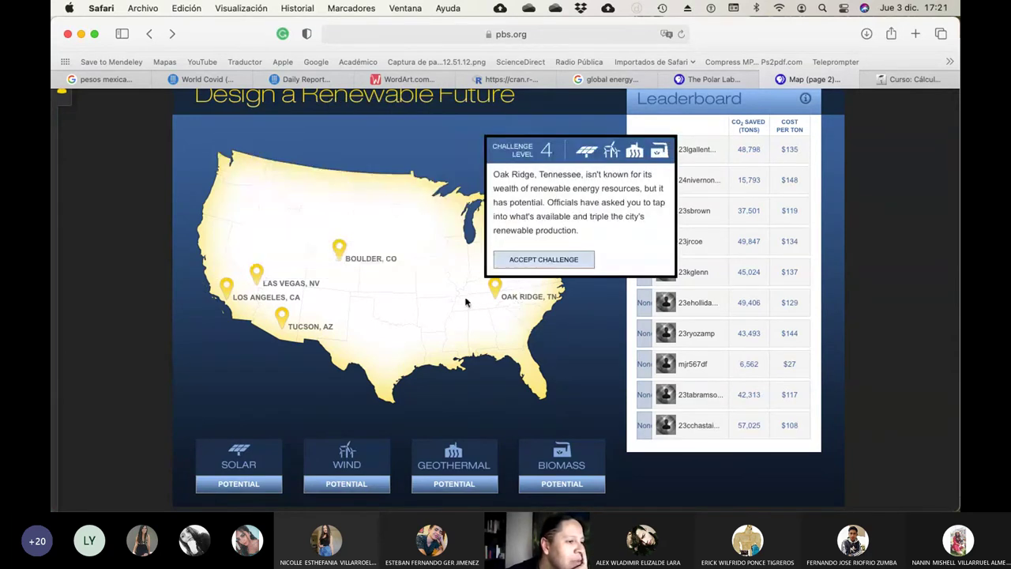
{"action": "mouse_move", "coordinate": [227, 290]}
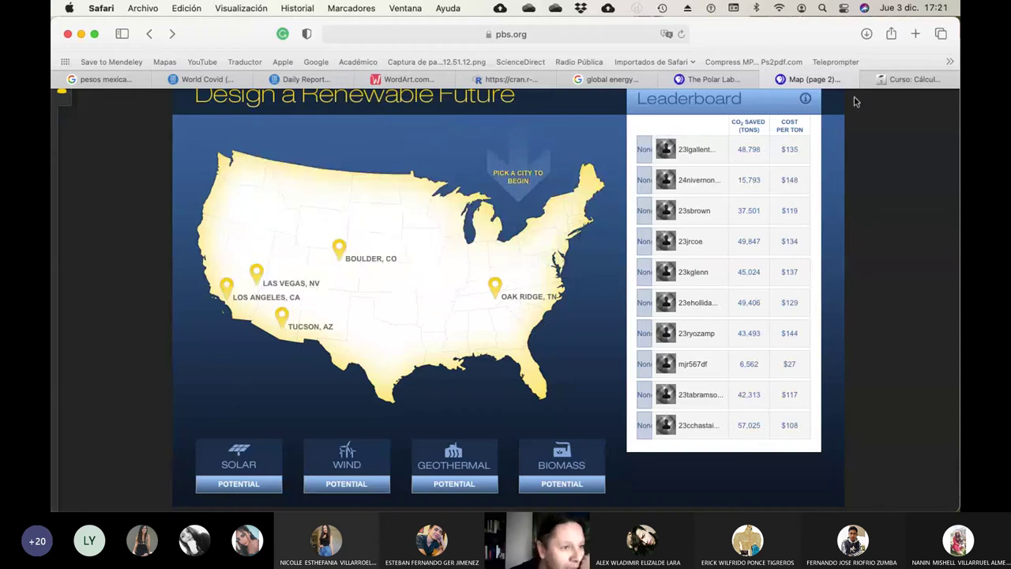
{"action": "left_click", "coordinate": [910, 82]}
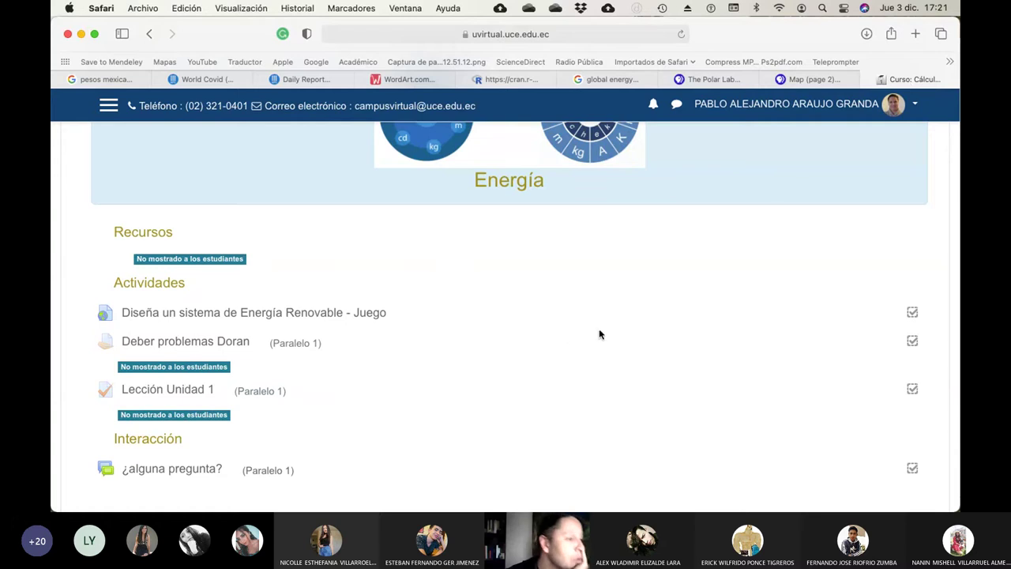
Open the course's Participantes list of 31 participants from the navigation drawer, then hide the drawer.
{"action": "scroll", "coordinate": [526, 334], "scroll_direction": "up", "scroll_amount": 3}
{"action": "scroll", "coordinate": [527, 336], "scroll_direction": "up", "scroll_amount": 4}
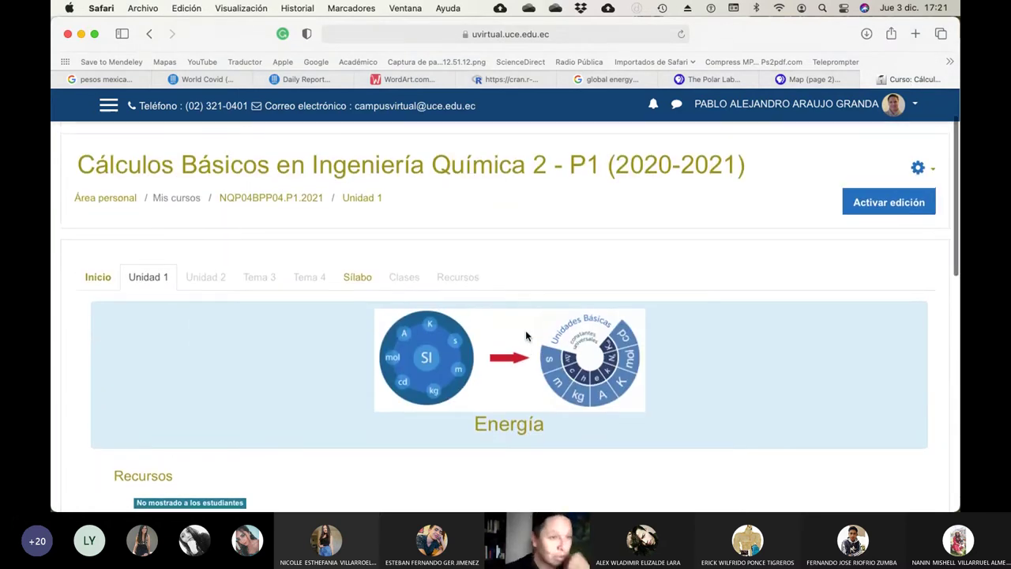
{"action": "left_click", "coordinate": [108, 106]}
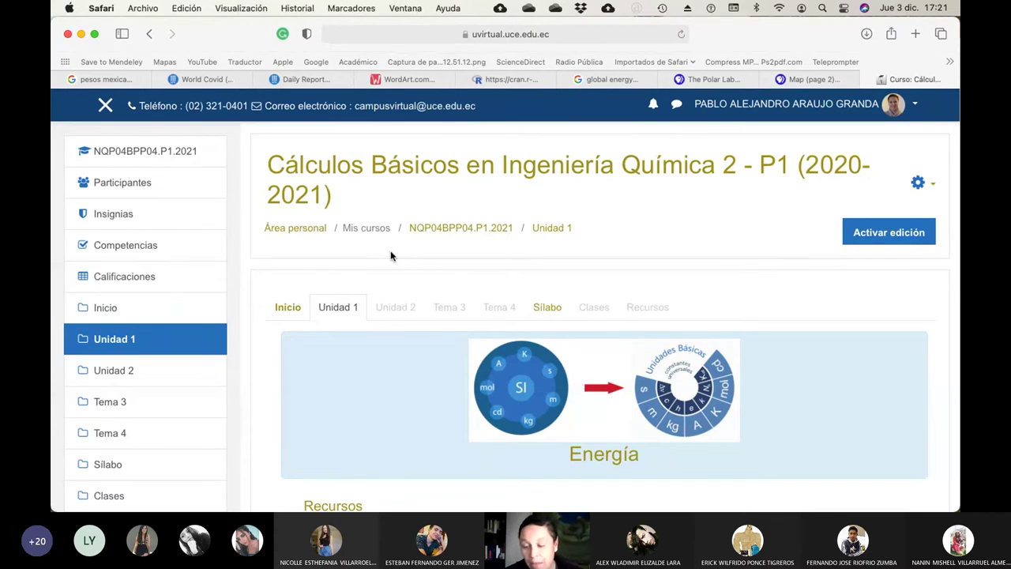
{"action": "left_click", "coordinate": [113, 192]}
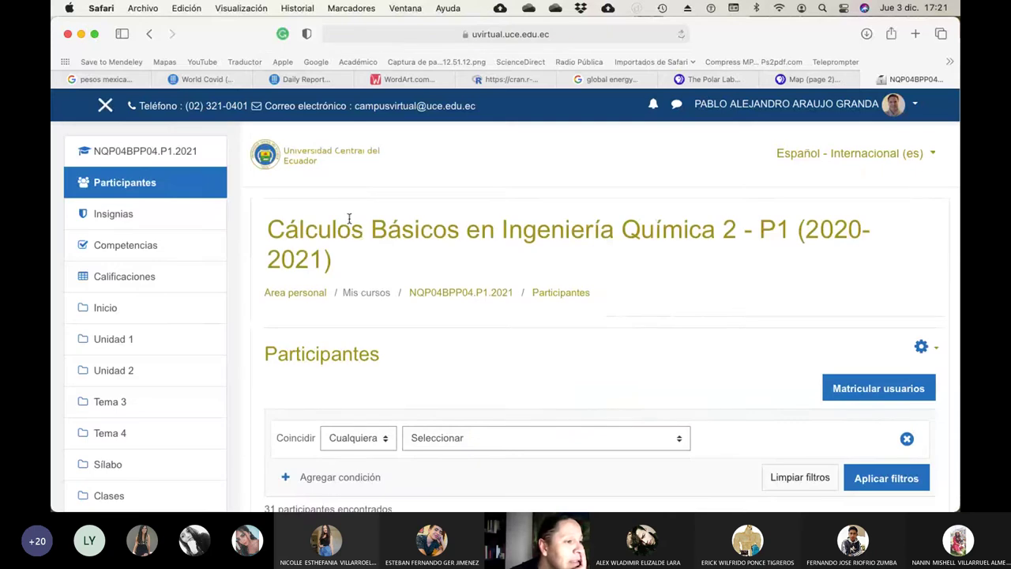
{"action": "left_click", "coordinate": [108, 105]}
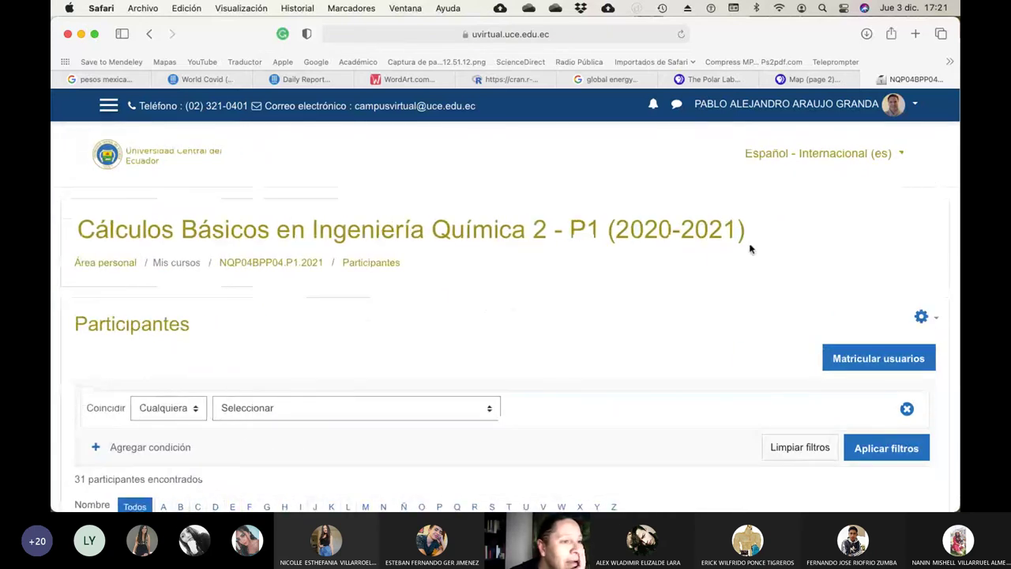
Go to the course's Grupos page and open 'Crear grupos automáticamente'.
{"action": "left_click", "coordinate": [108, 106]}
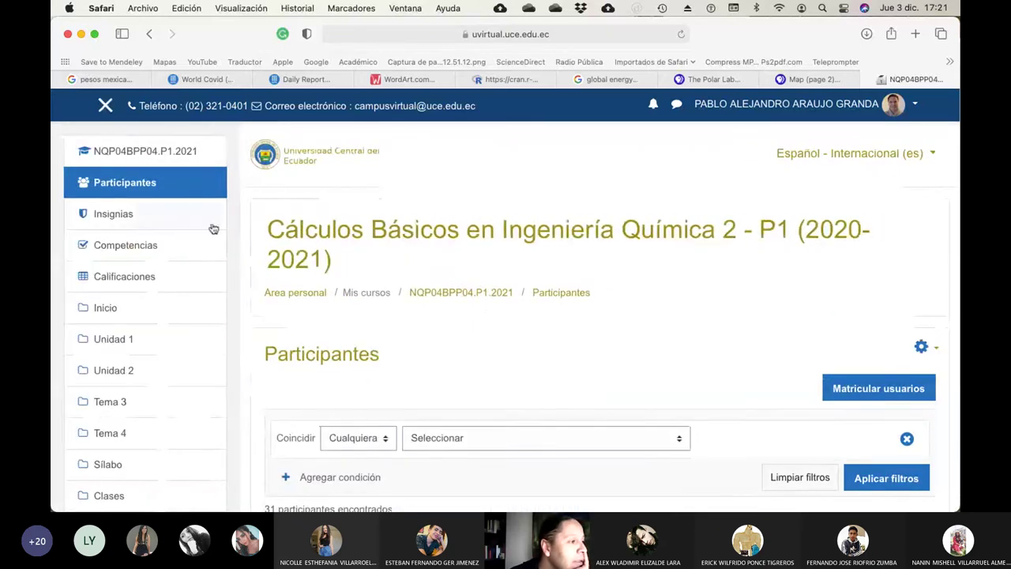
{"action": "left_click", "coordinate": [921, 348]}
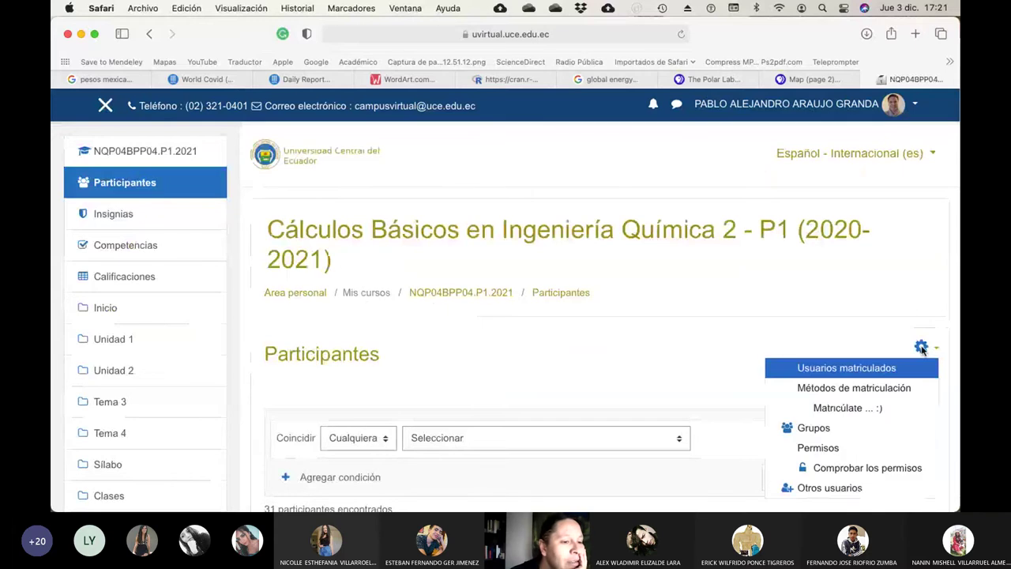
{"action": "left_click", "coordinate": [822, 429]}
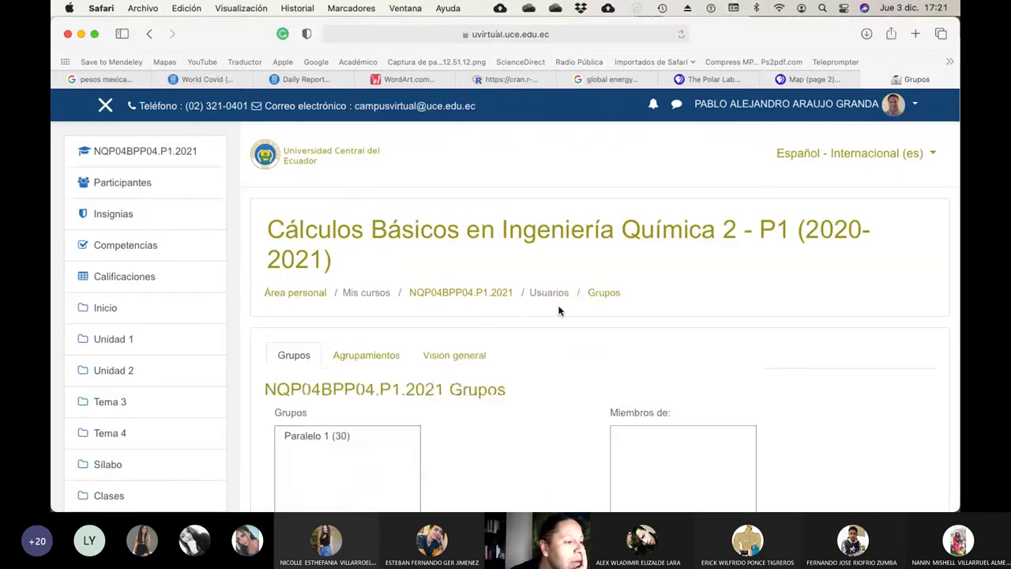
{"action": "scroll", "coordinate": [559, 310], "scroll_direction": "down", "scroll_amount": 10}
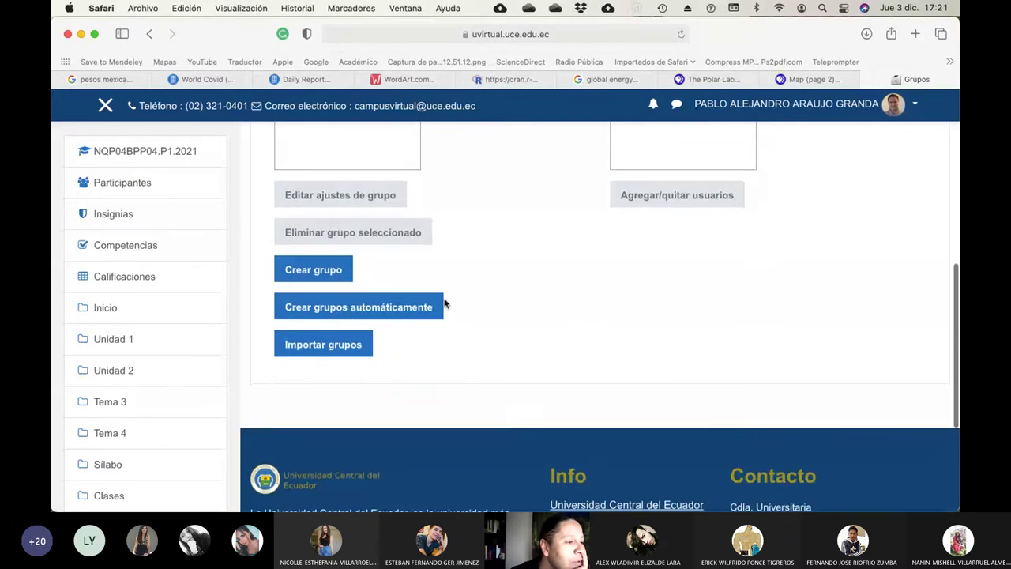
{"action": "left_click", "coordinate": [395, 300]}
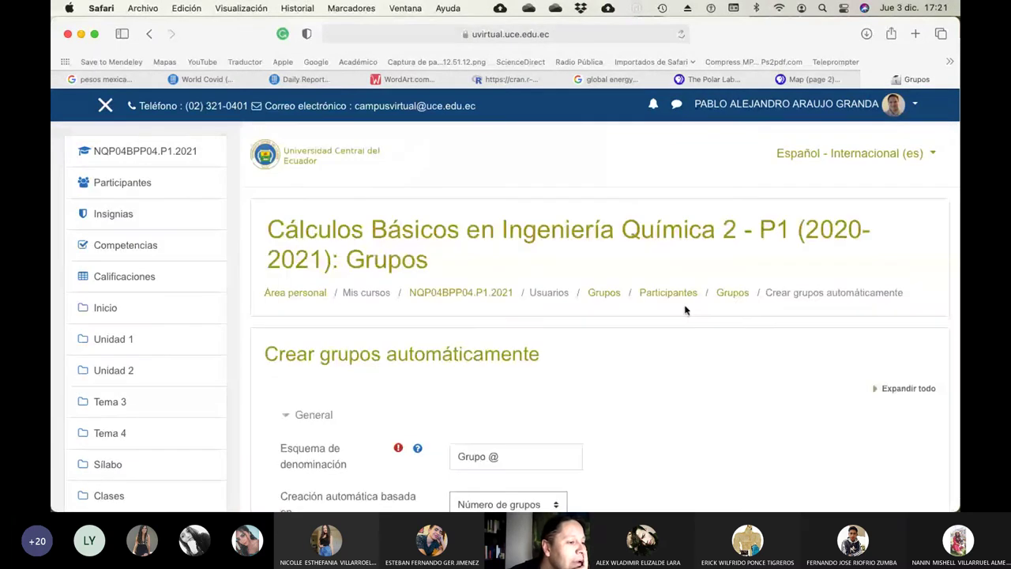
Replace the default 'Grupo @' naming scheme with G.Renovable#.
{"action": "scroll", "coordinate": [684, 309], "scroll_direction": "down", "scroll_amount": 3}
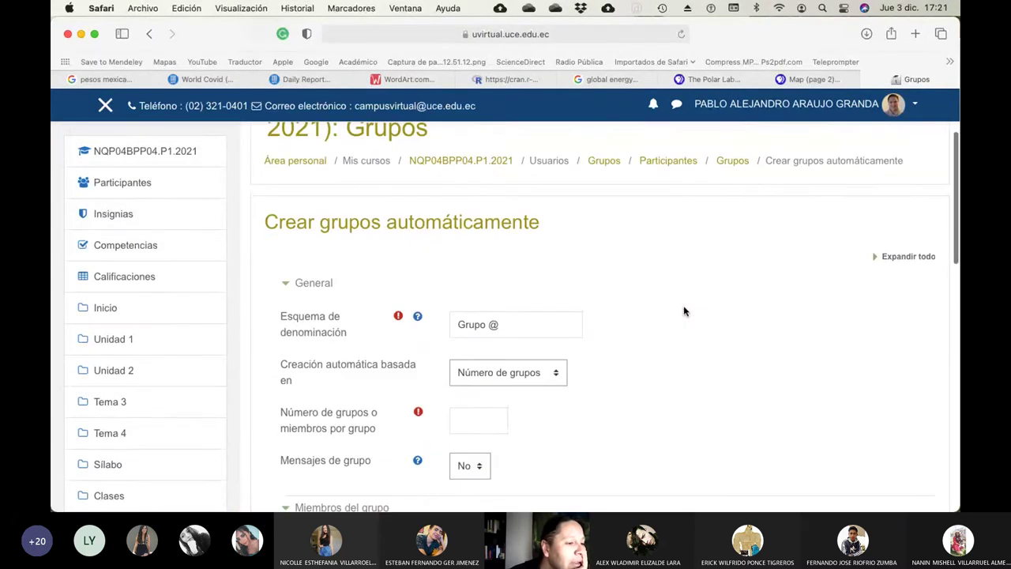
{"action": "left_click", "coordinate": [491, 324]}
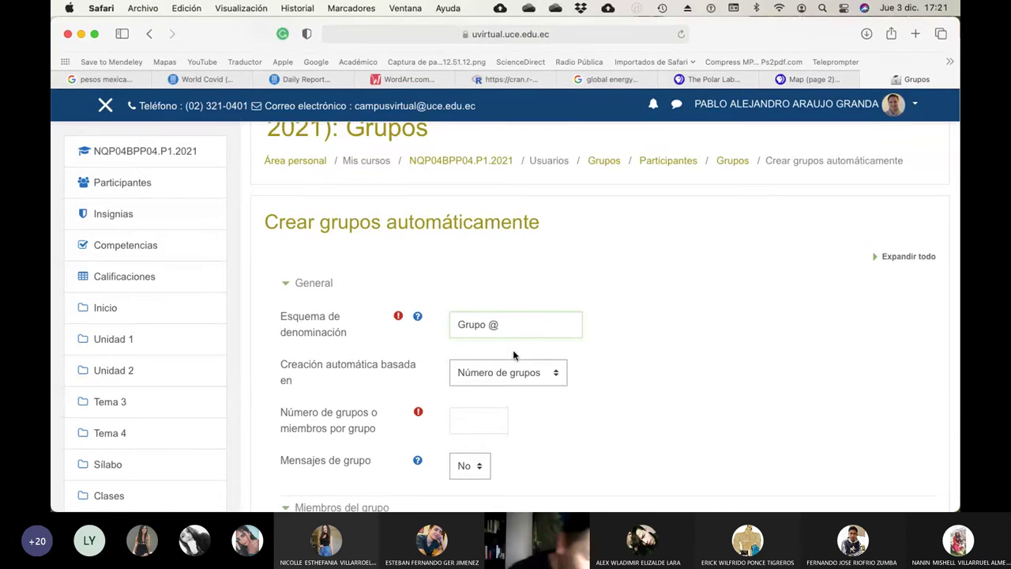
{"action": "key", "text": "BackSpace"}
{"action": "key", "text": "BackSpace"}
{"action": "key", "text": "BackSpace"}
{"action": "key", "text": "BackSpace"}
{"action": "key", "text": "BackSpace"}
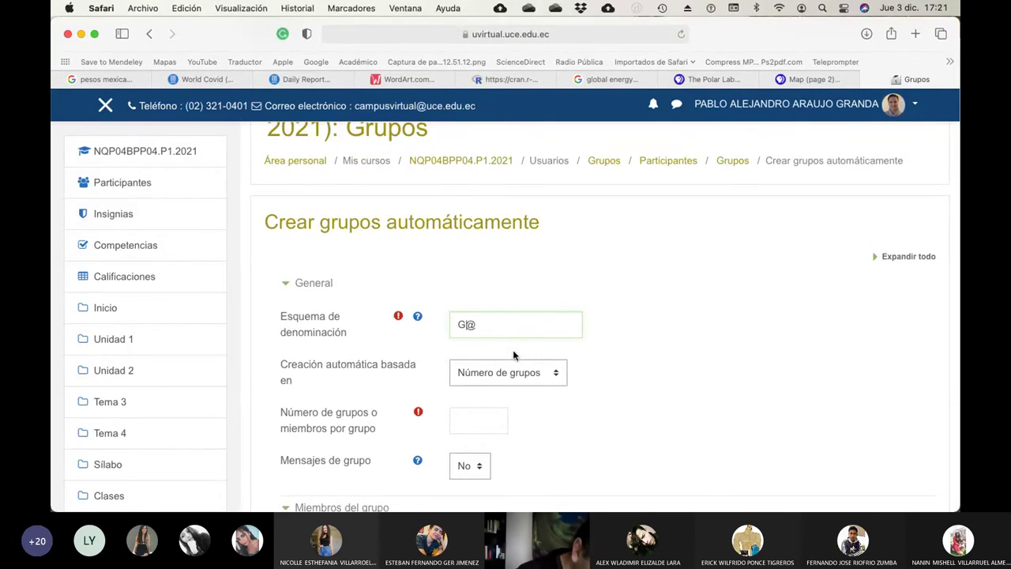
{"action": "type", "text": "."}
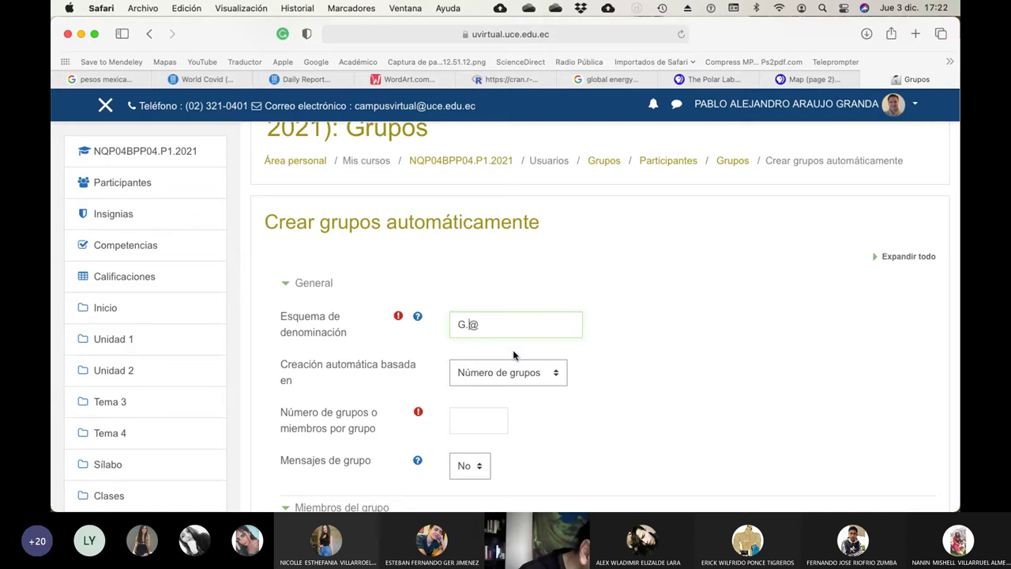
{"action": "type", "text": "Re"}
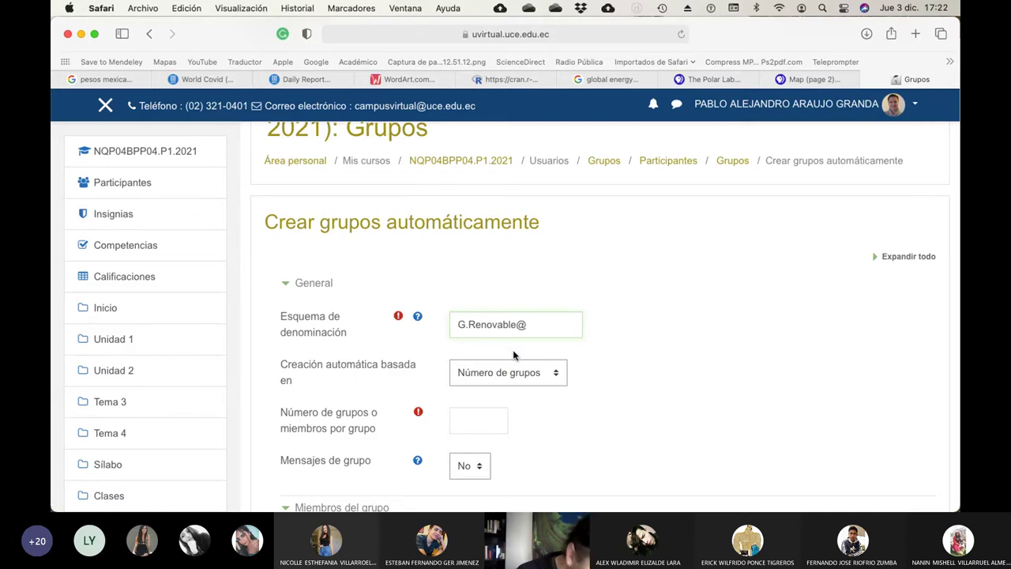
{"action": "type", "text": "novable"}
{"action": "type", "text": "#"}
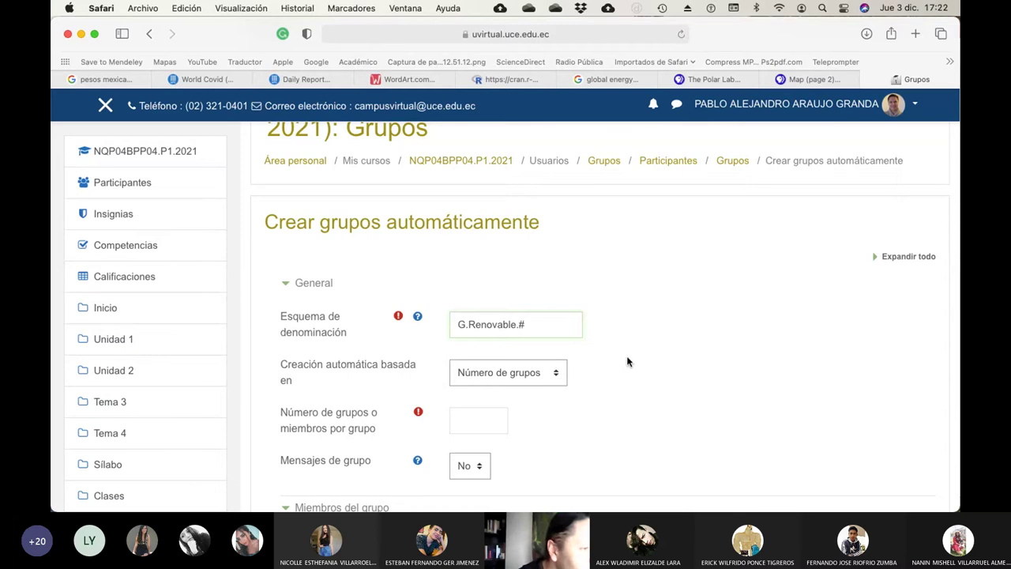
{"action": "scroll", "coordinate": [628, 362], "scroll_direction": "down", "scroll_amount": 3}
Set the number of groups to 5 and turn group messaging to Sí.
{"action": "left_click", "coordinate": [474, 298]}
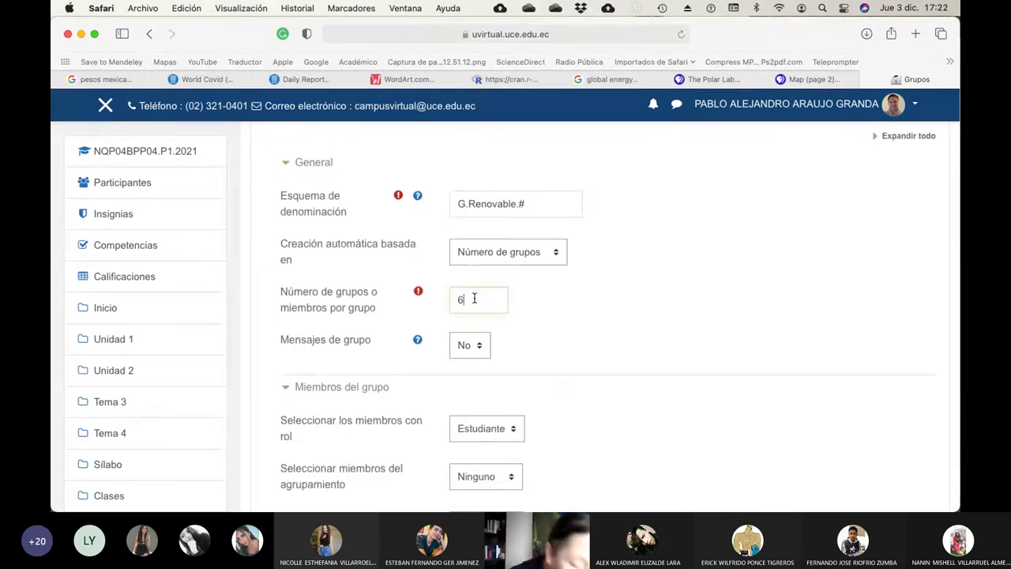
{"action": "left_click", "coordinate": [471, 345]}
{"action": "left_click", "coordinate": [466, 357]}
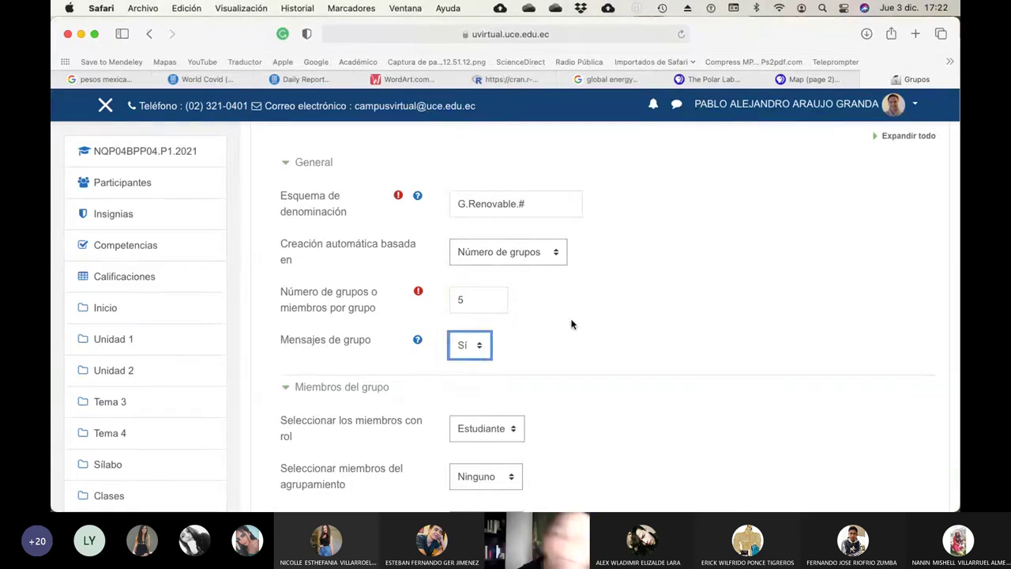
{"action": "scroll", "coordinate": [573, 324], "scroll_direction": "down", "scroll_amount": 5}
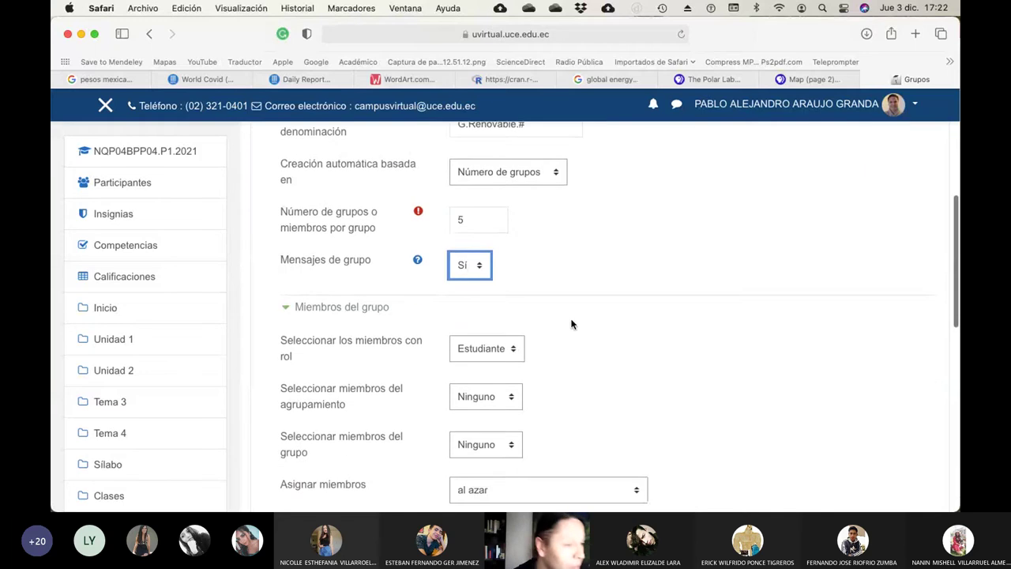
Draw members from the Paralelo 1 grouping and the Paralelo 1 group.
{"action": "left_click", "coordinate": [510, 301]}
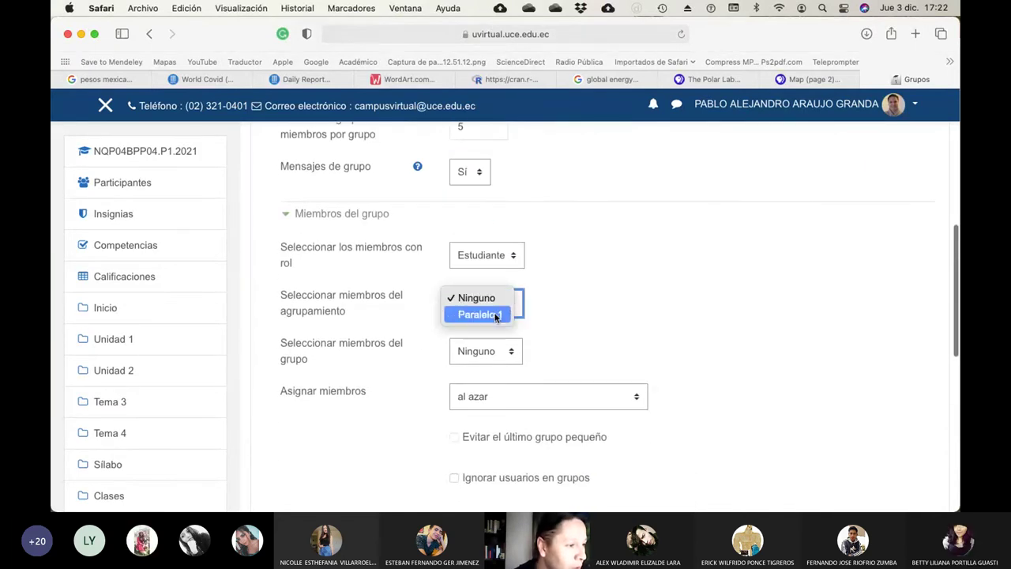
{"action": "left_click", "coordinate": [492, 314]}
{"action": "left_click", "coordinate": [508, 349]}
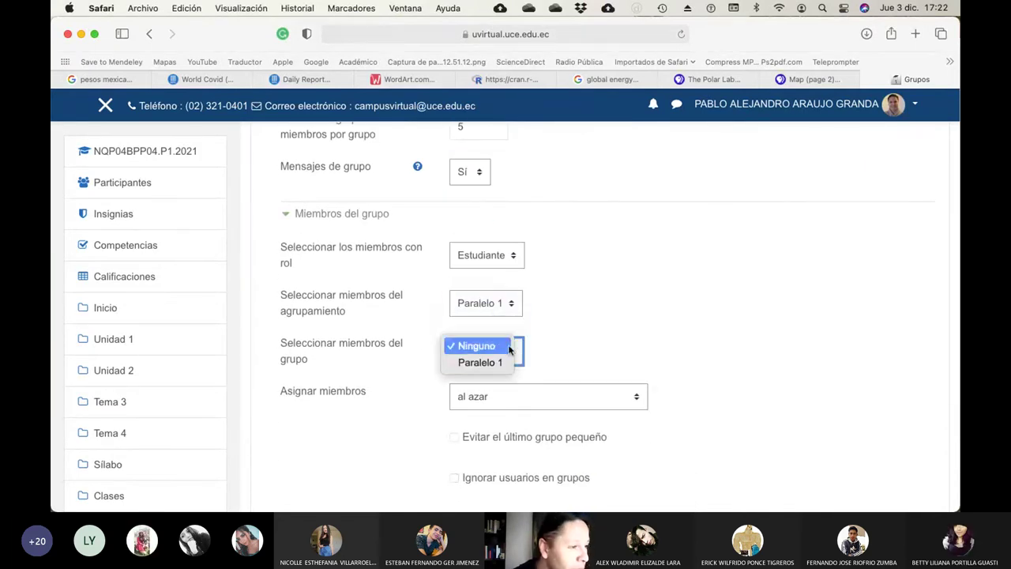
{"action": "left_click", "coordinate": [499, 362]}
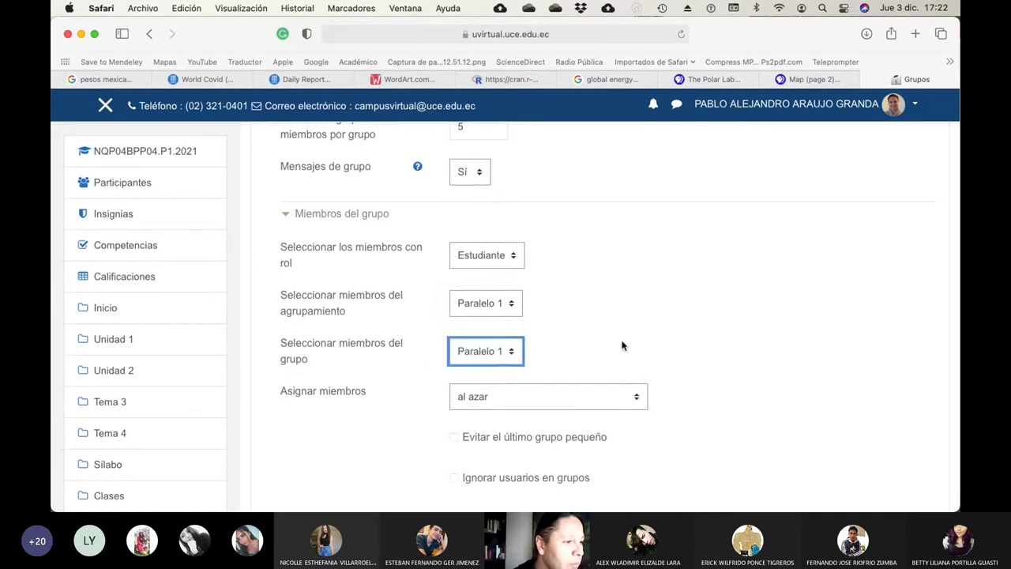
{"action": "scroll", "coordinate": [695, 327], "scroll_direction": "down", "scroll_amount": 4}
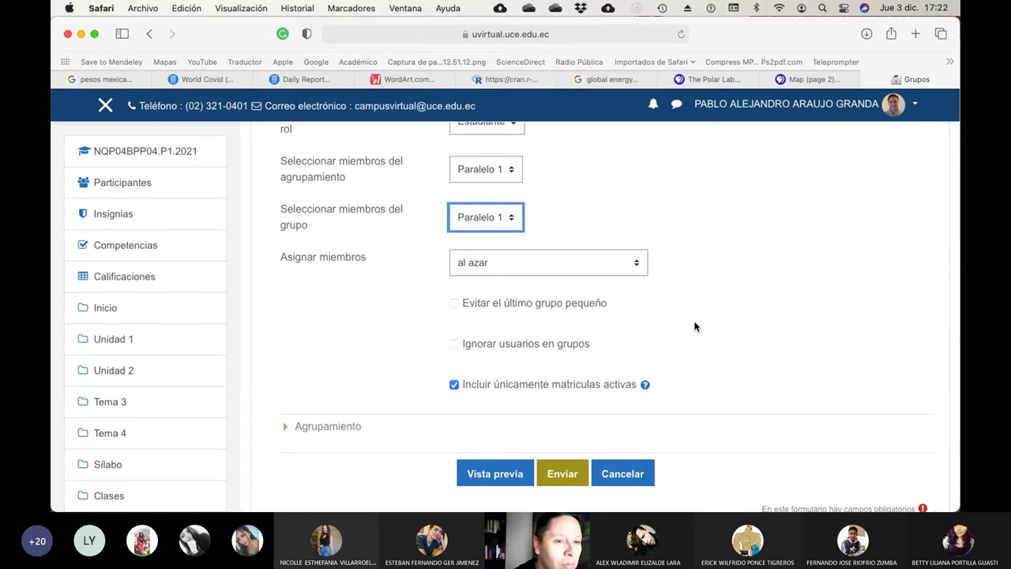
{"action": "scroll", "coordinate": [695, 327], "scroll_direction": "down", "scroll_amount": 3}
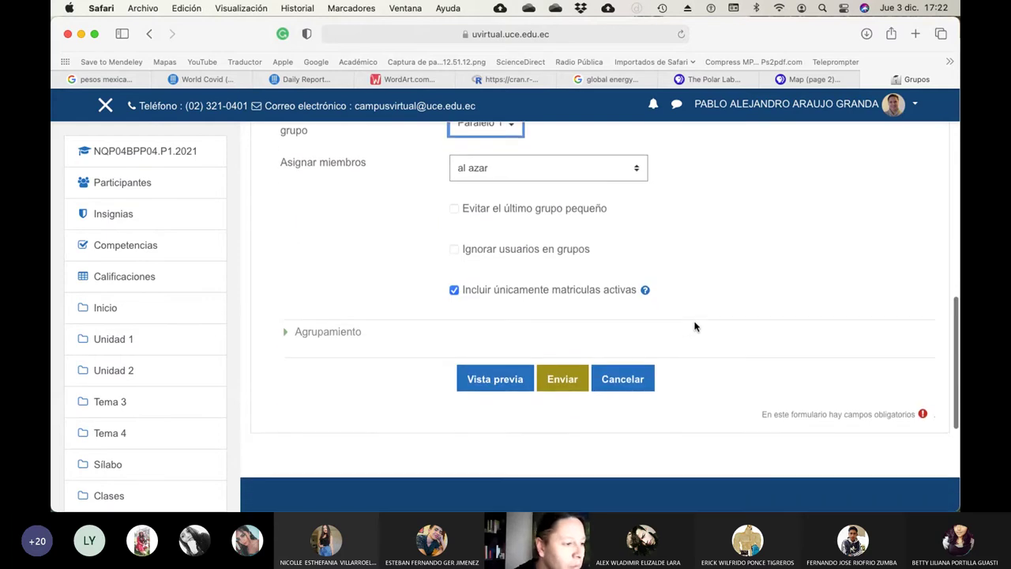
Keep 'Nuevo agrupamiento' and name the new grouping 'Renovable', then review the completed form.
{"action": "left_click", "coordinate": [287, 335]}
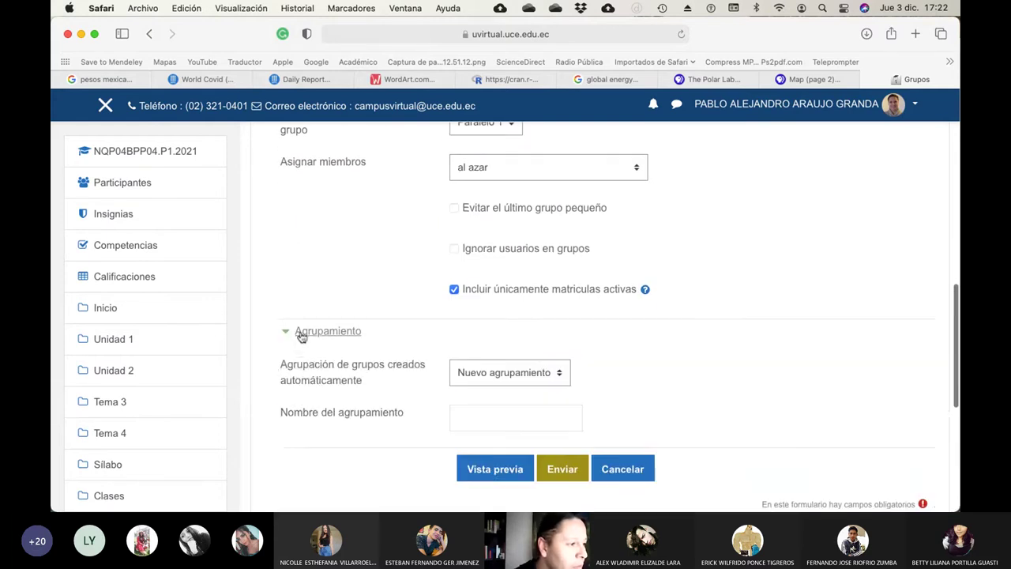
{"action": "left_click", "coordinate": [553, 371]}
{"action": "left_click", "coordinate": [553, 368]}
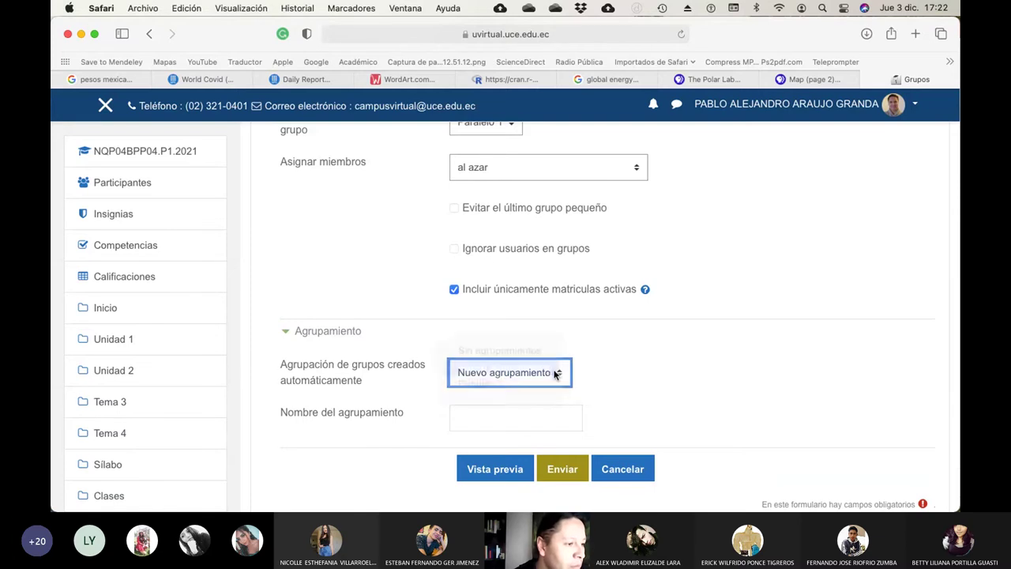
{"action": "left_click", "coordinate": [519, 420]}
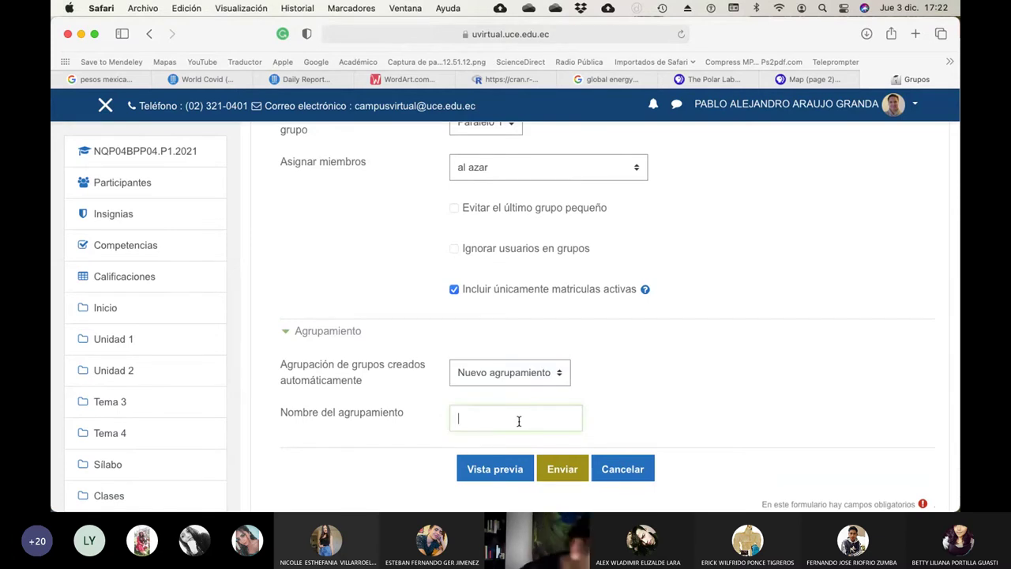
{"action": "type", "text": "Renovable"}
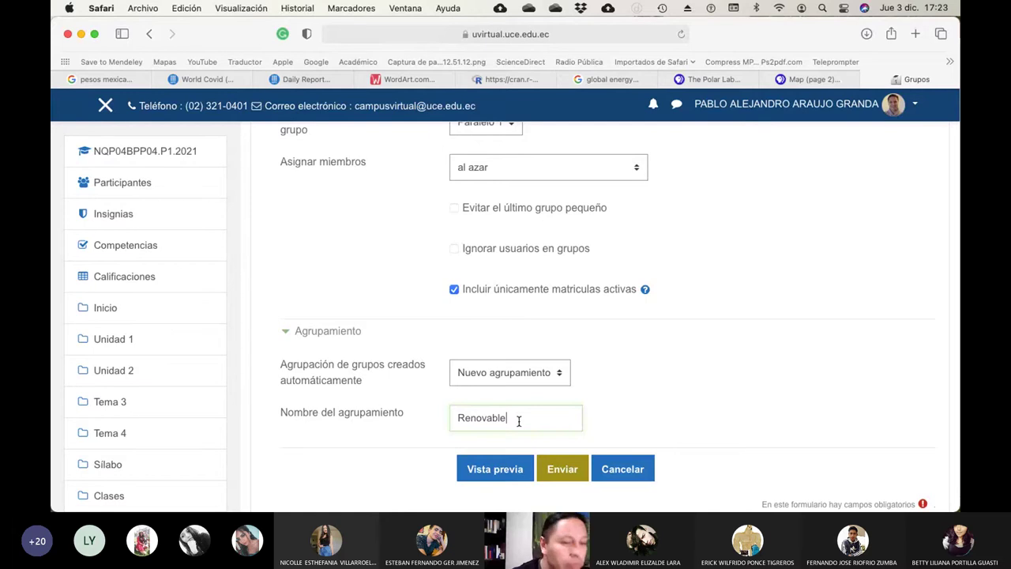
{"action": "scroll", "coordinate": [800, 316], "scroll_direction": "up", "scroll_amount": 3}
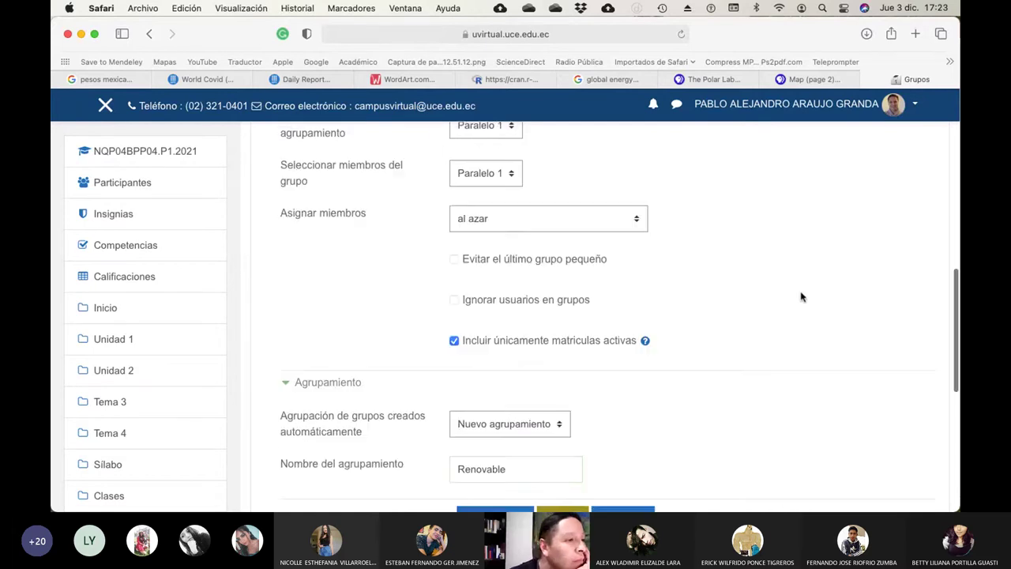
{"action": "scroll", "coordinate": [800, 298], "scroll_direction": "up", "scroll_amount": 4}
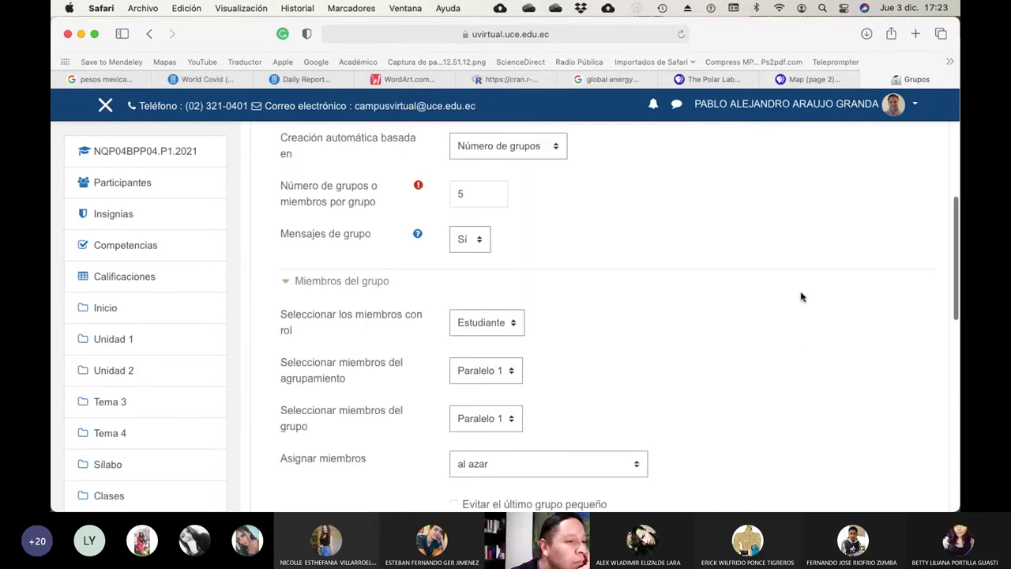
{"action": "scroll", "coordinate": [801, 297], "scroll_direction": "down", "scroll_amount": 10}
{"action": "scroll", "coordinate": [801, 297], "scroll_direction": "up", "scroll_amount": 4}
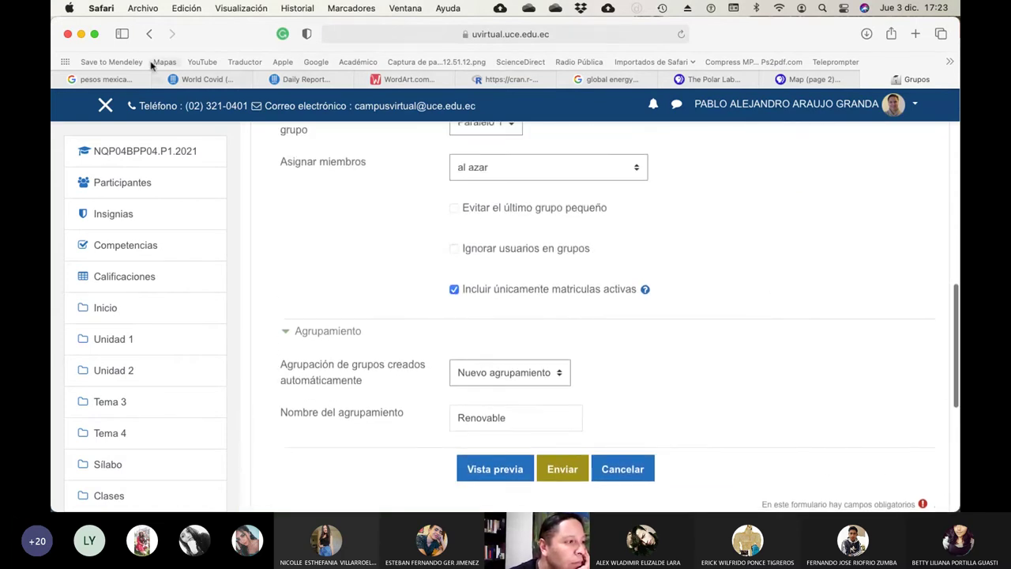
{"action": "left_click", "coordinate": [105, 105]}
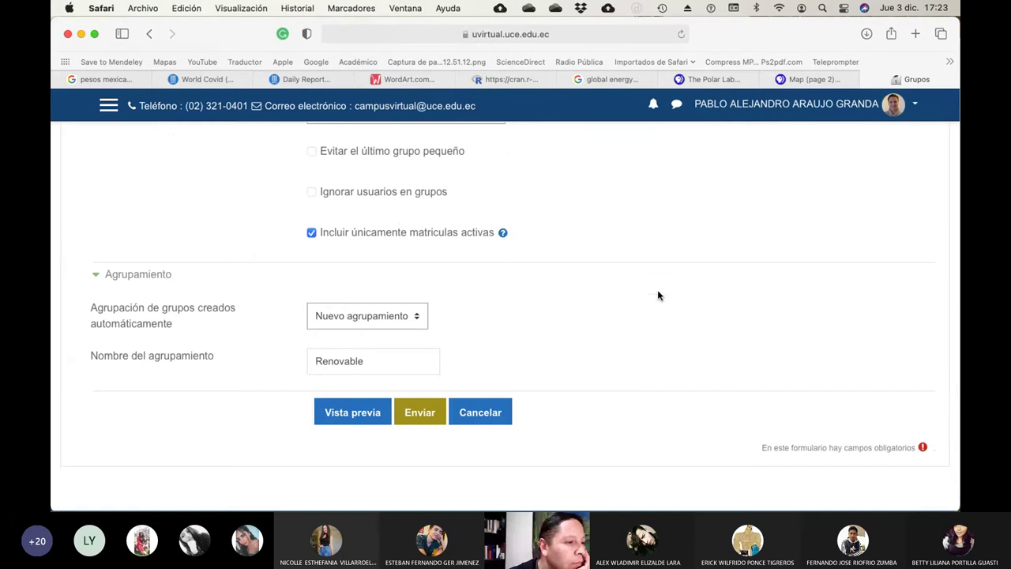
{"action": "scroll", "coordinate": [659, 294], "scroll_direction": "up", "scroll_amount": 1}
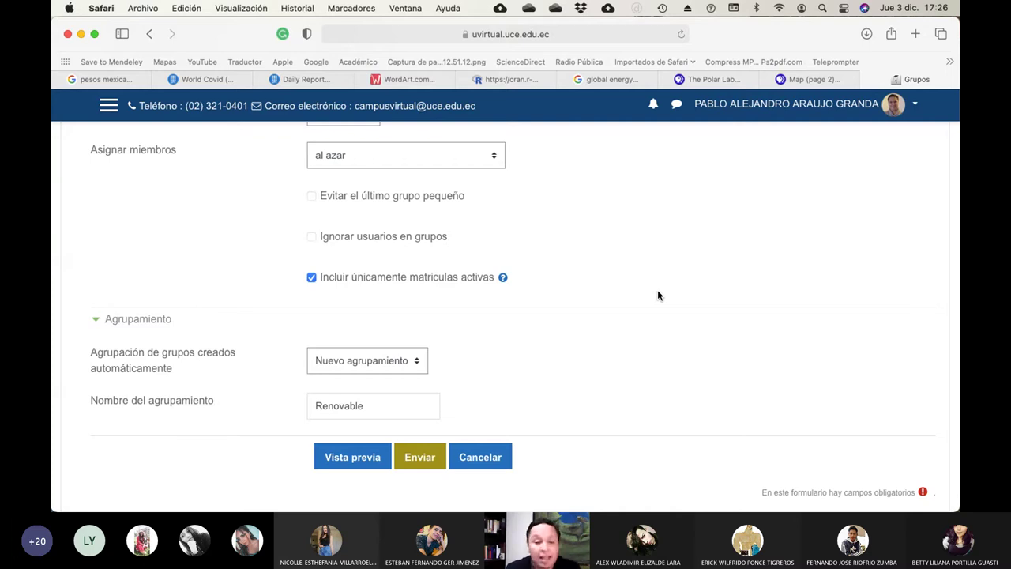
Preview the five G.Renovable groups of Paralelo 1 students, then submit the automatic group creation.
{"action": "left_click", "coordinate": [355, 455]}
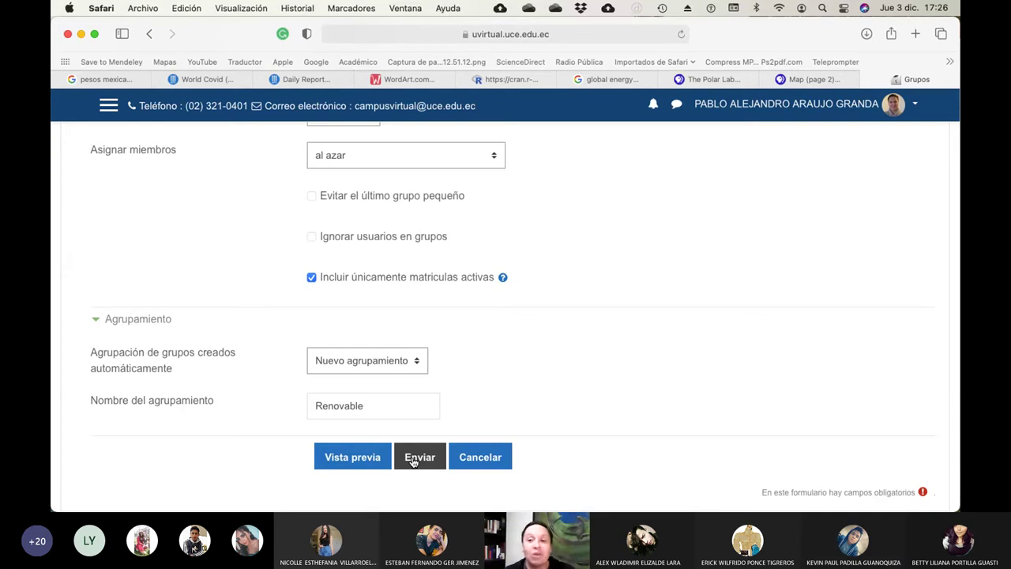
{"action": "left_click", "coordinate": [413, 460]}
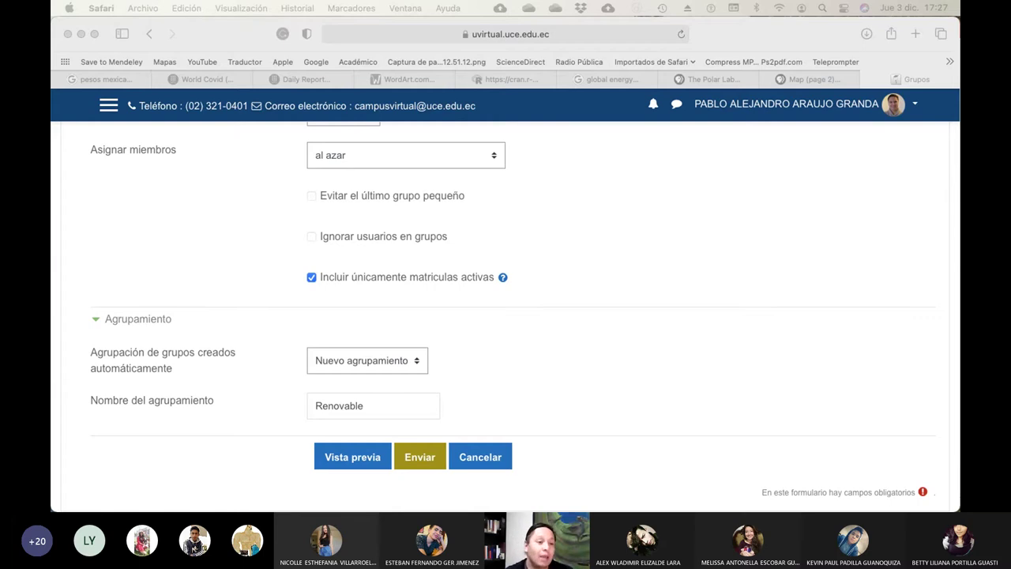
Switch to the Polar Lab tab and read down through its About page.
{"action": "left_click", "coordinate": [702, 79]}
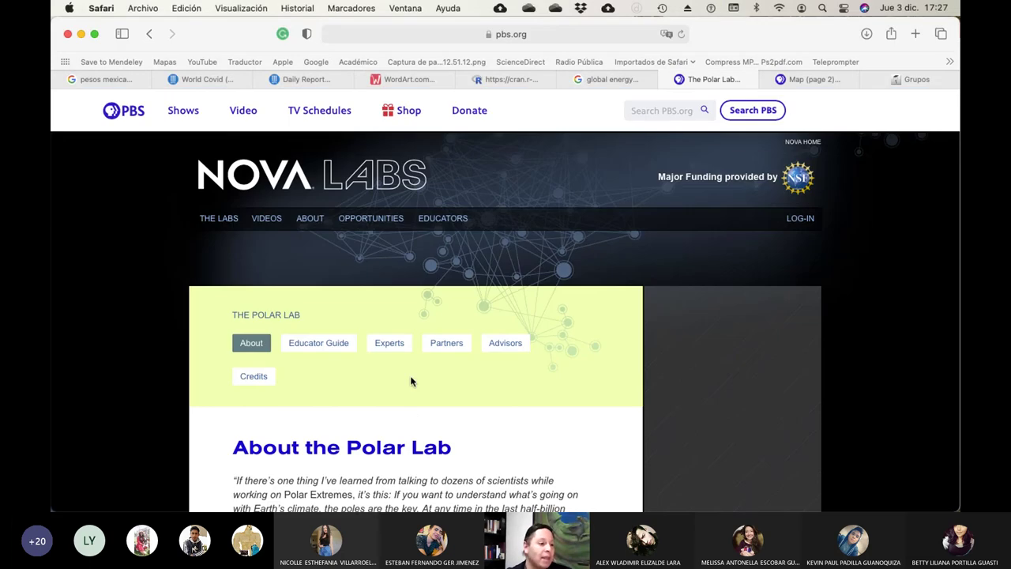
{"action": "scroll", "coordinate": [491, 324], "scroll_direction": "down", "scroll_amount": 2}
{"action": "scroll", "coordinate": [492, 324], "scroll_direction": "down", "scroll_amount": 10}
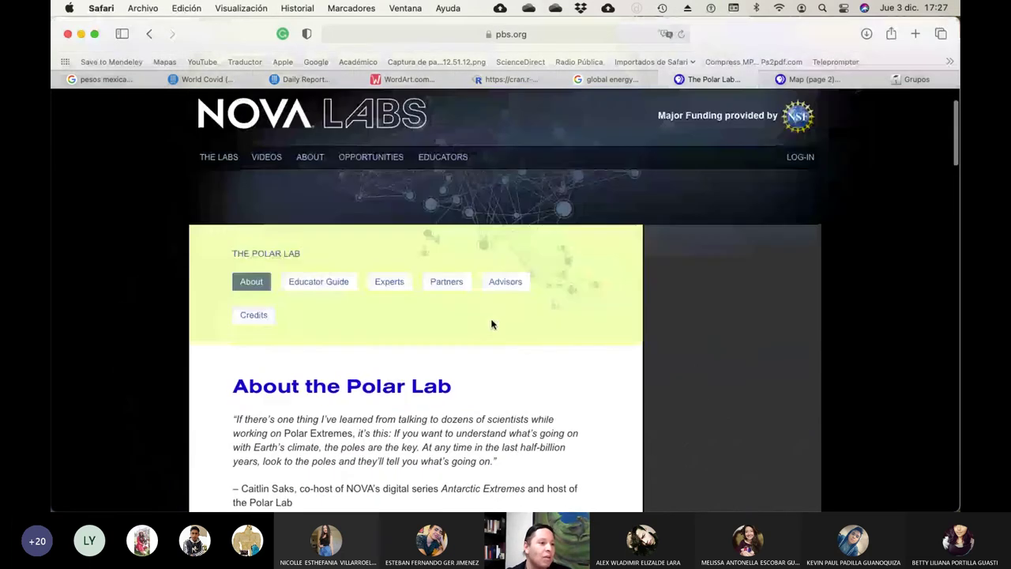
{"action": "scroll", "coordinate": [492, 320], "scroll_direction": "down", "scroll_amount": 8}
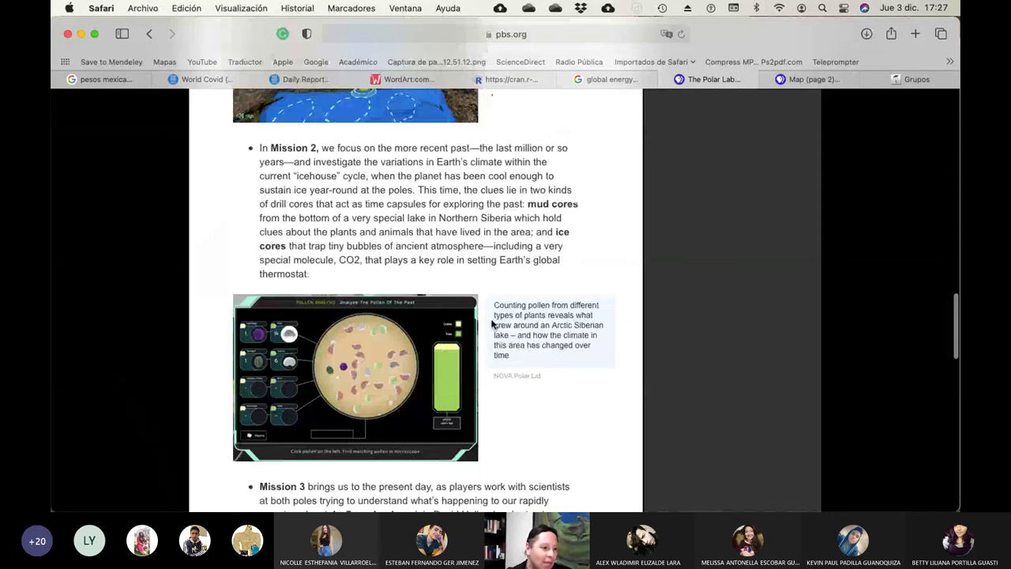
{"action": "scroll", "coordinate": [491, 324], "scroll_direction": "down", "scroll_amount": 10}
{"action": "scroll", "coordinate": [491, 324], "scroll_direction": "down", "scroll_amount": 5}
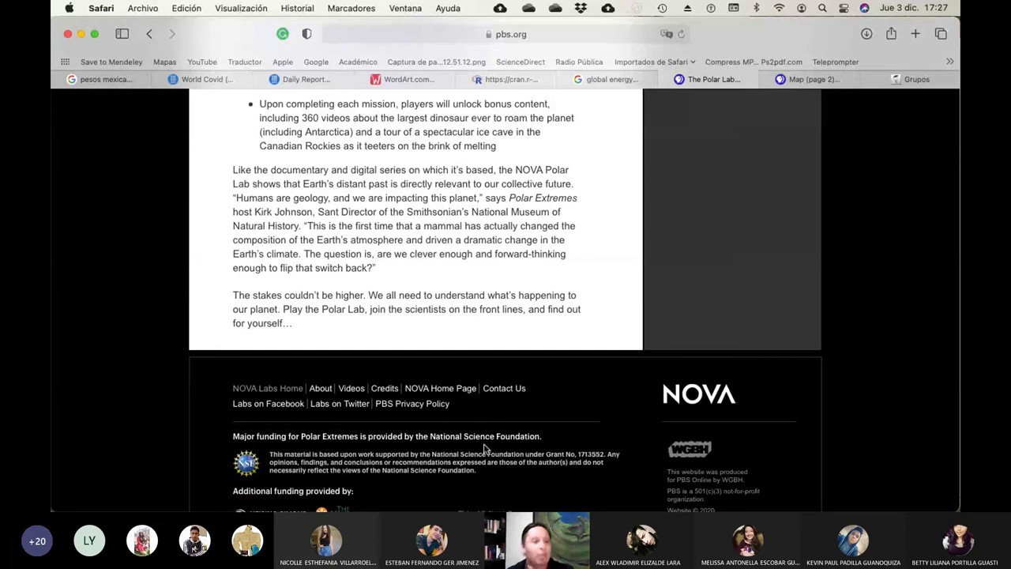
Glance at the Design a Renewable Future map, then return to the Polar Lab overview page.
{"action": "left_click", "coordinate": [790, 79]}
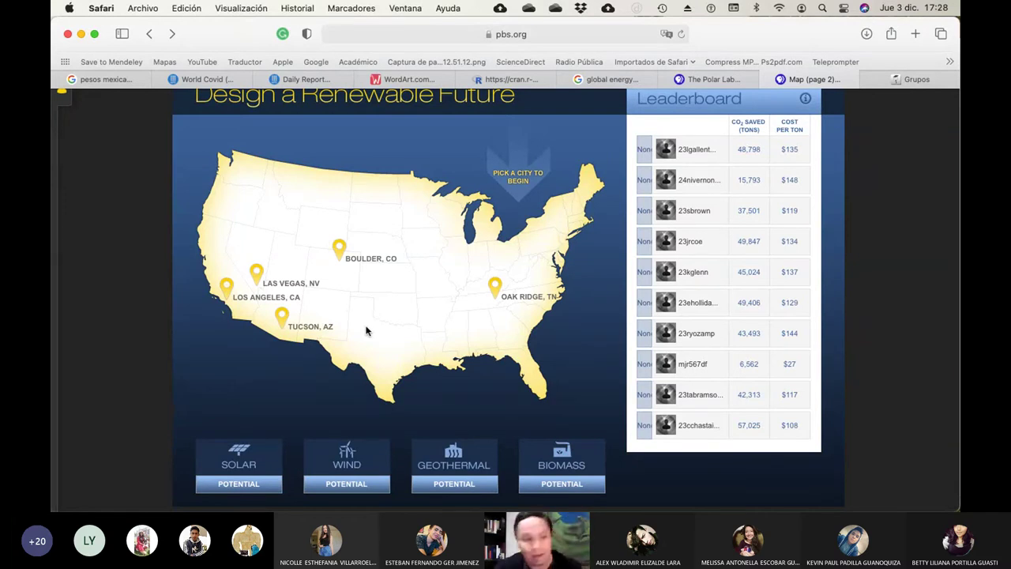
{"action": "left_click", "coordinate": [714, 80]}
{"action": "scroll", "coordinate": [511, 281], "scroll_direction": "up", "scroll_amount": 10}
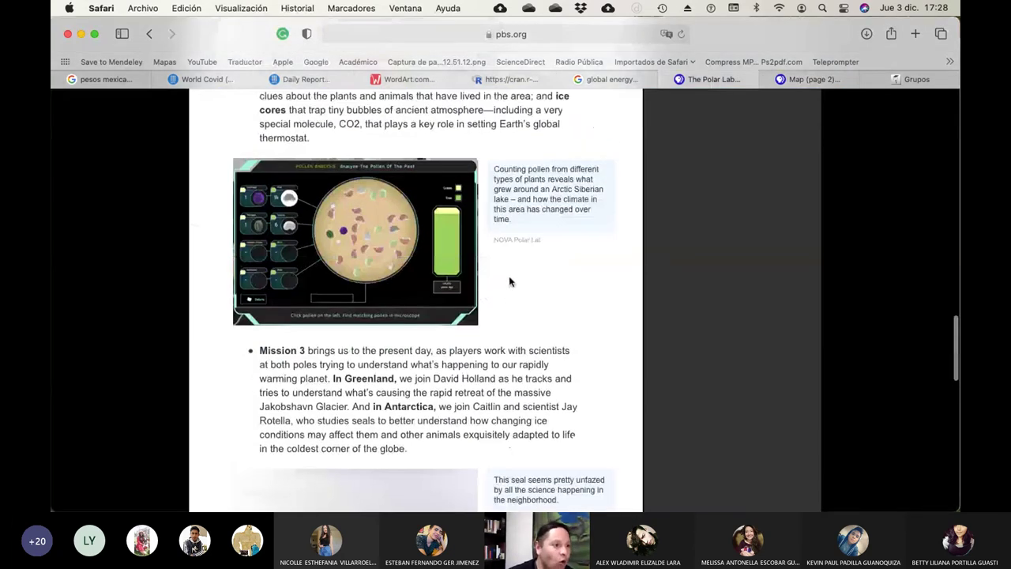
{"action": "scroll", "coordinate": [510, 281], "scroll_direction": "up", "scroll_amount": 10}
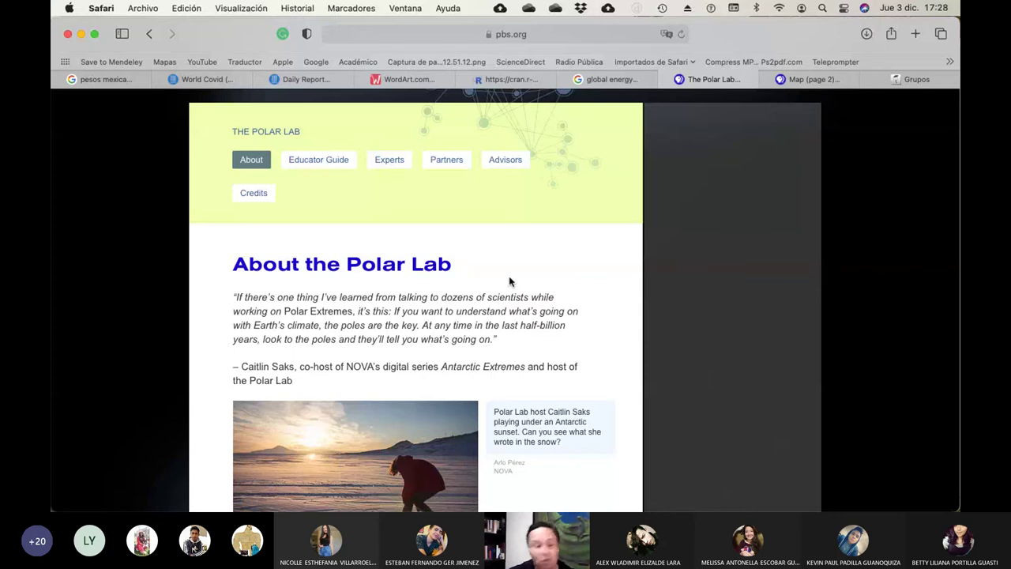
{"action": "scroll", "coordinate": [509, 278], "scroll_direction": "down", "scroll_amount": 3}
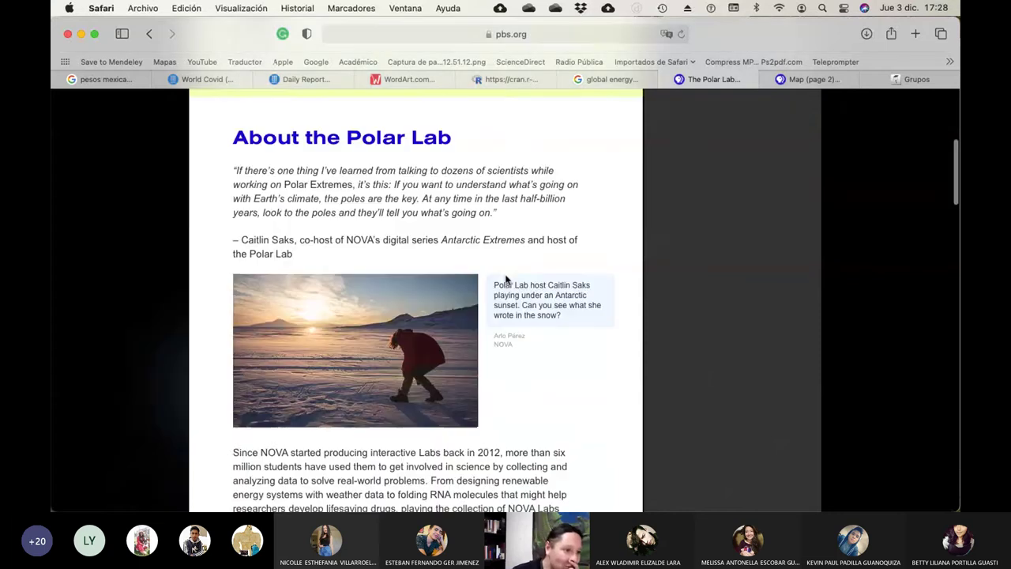
{"action": "scroll", "coordinate": [508, 276], "scroll_direction": "up", "scroll_amount": 1}
{"action": "scroll", "coordinate": [508, 276], "scroll_direction": "down", "scroll_amount": 5}
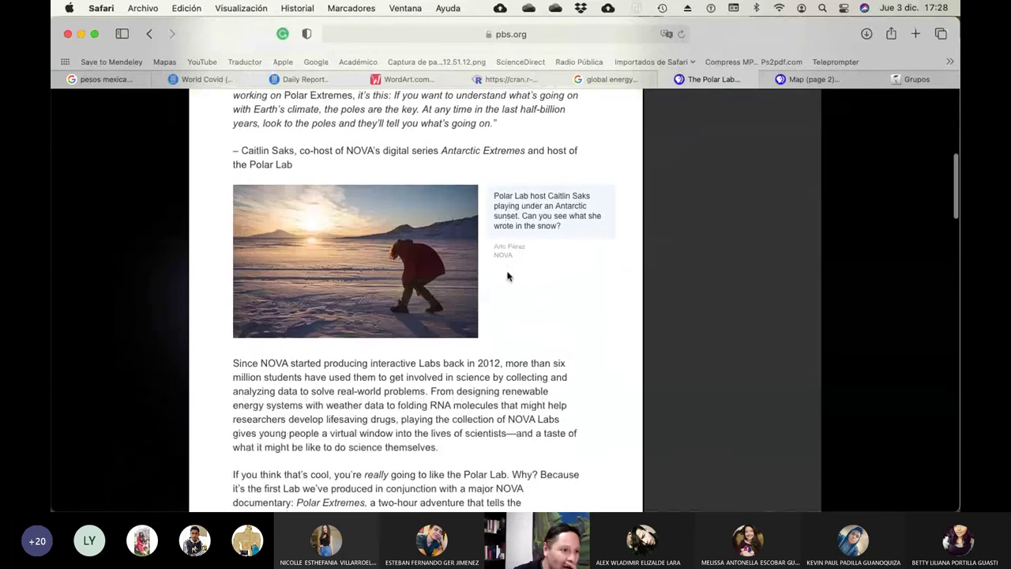
{"action": "key", "text": "super+bracketleft"}
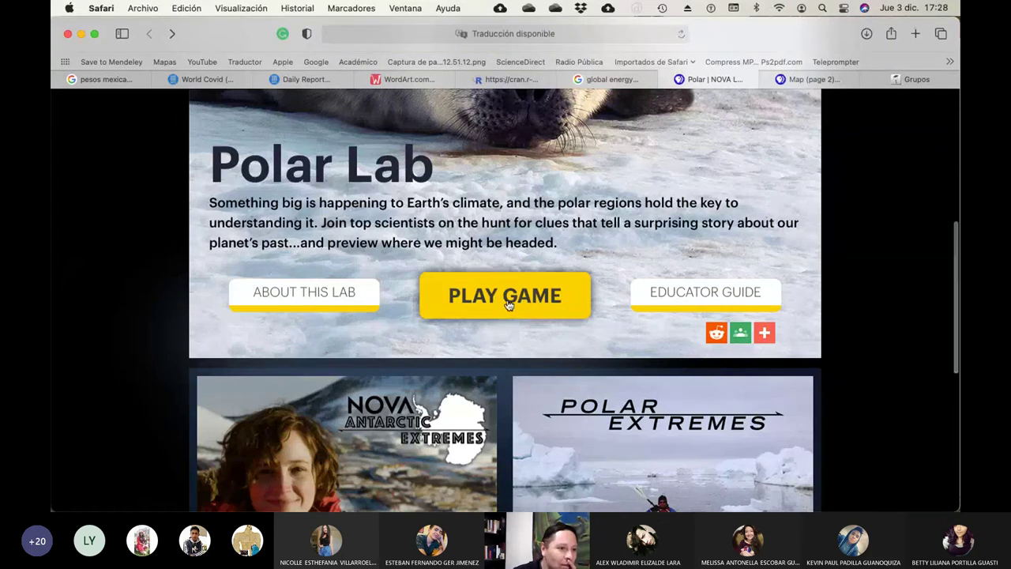
Launch NOVA Polar Lab past the login prompt into its welcome video, then return to the Design a Renewable Future map.
{"action": "left_click", "coordinate": [507, 301]}
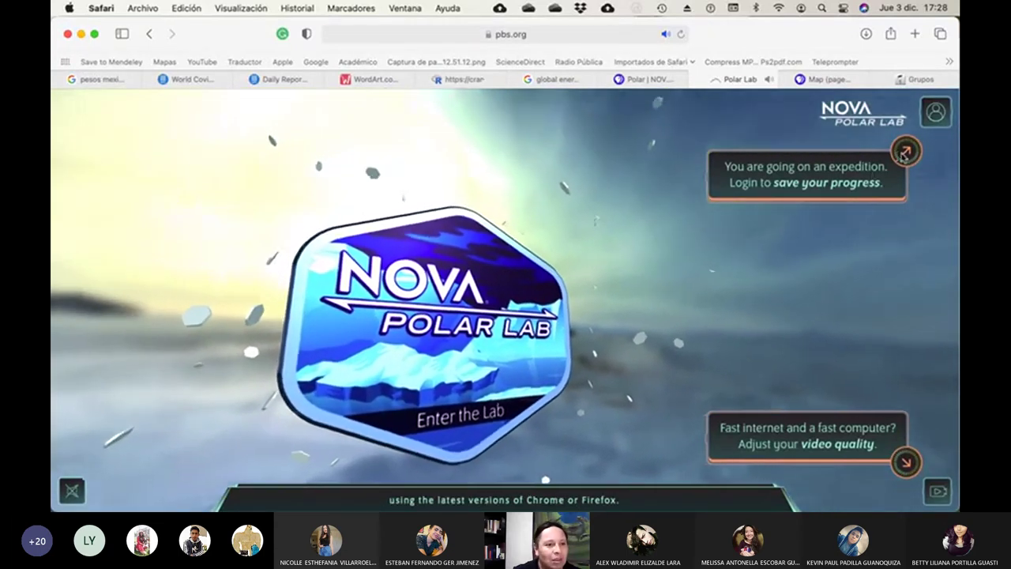
{"action": "left_click", "coordinate": [904, 154]}
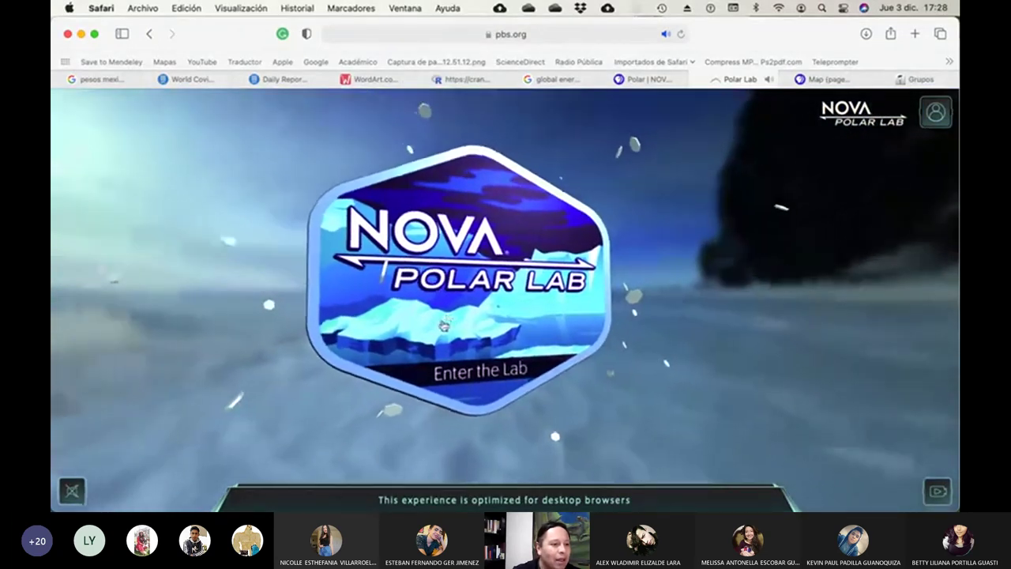
{"action": "left_click", "coordinate": [469, 372]}
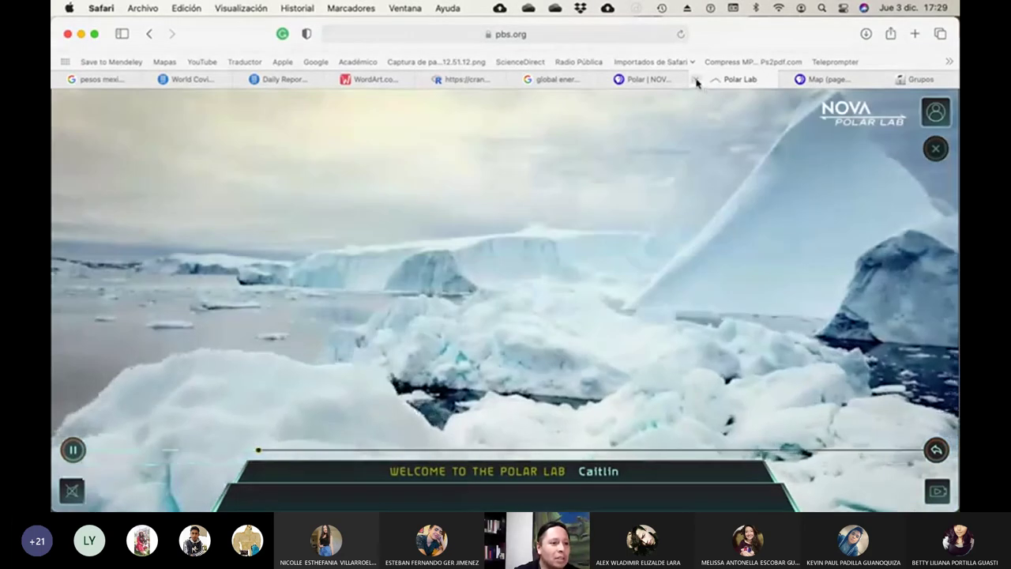
{"action": "left_click", "coordinate": [696, 82]}
{"action": "left_click", "coordinate": [746, 82]}
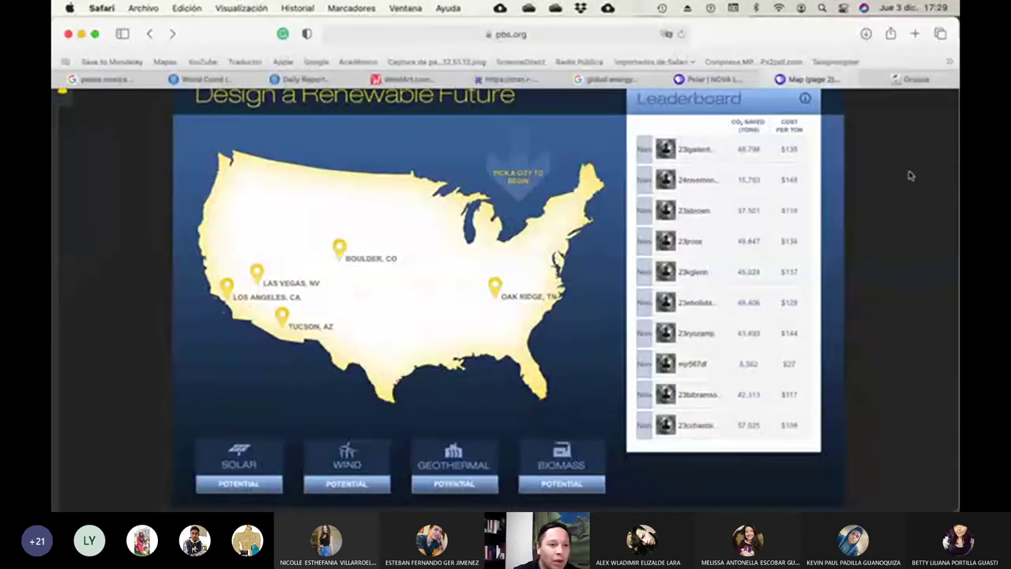
Check the form's settings for 5 random G.Renovable groups in new grouping 'Renovable', then run Vista previa.
{"action": "left_click", "coordinate": [910, 79]}
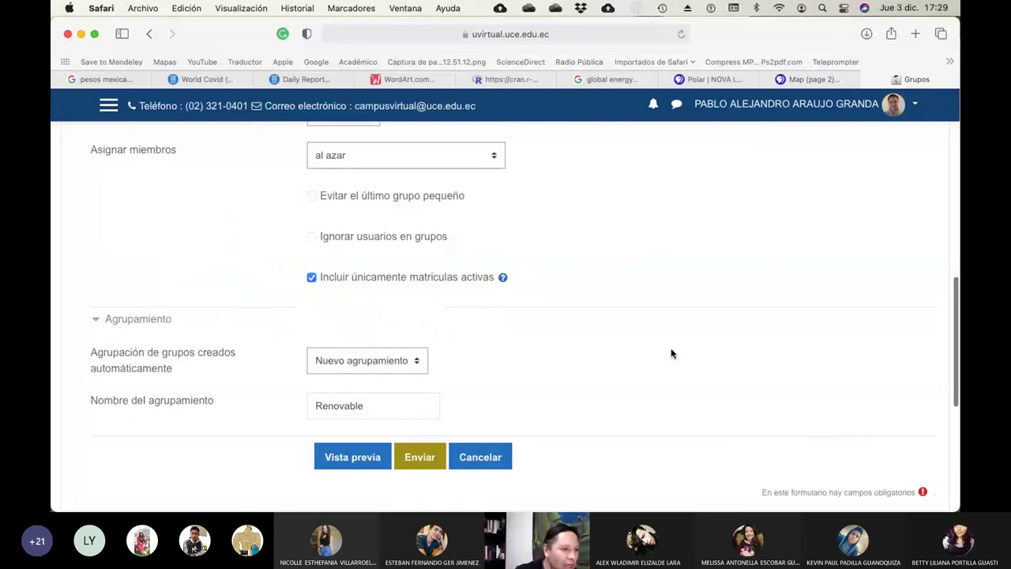
{"action": "scroll", "coordinate": [671, 353], "scroll_direction": "up", "scroll_amount": 15}
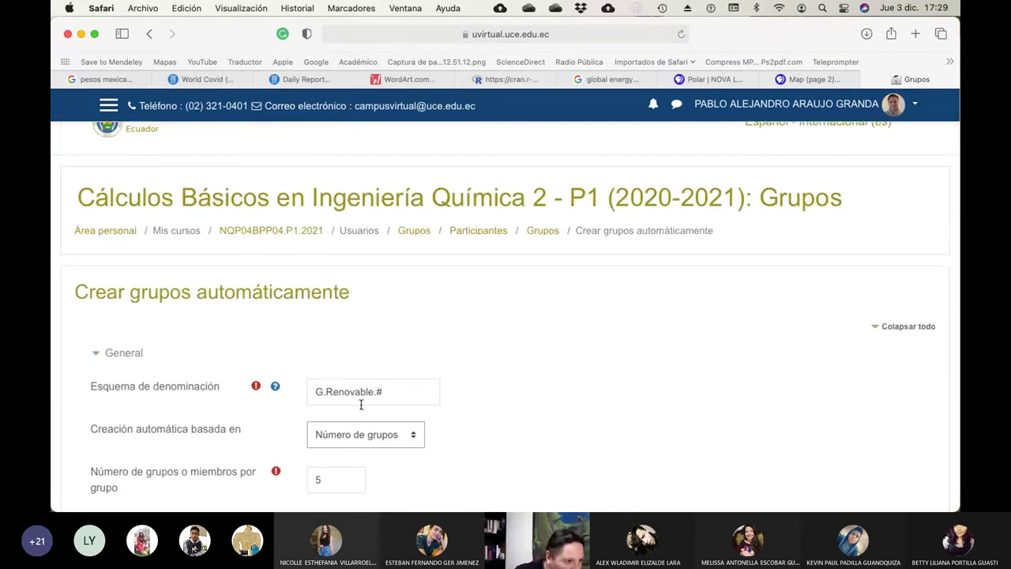
{"action": "scroll", "coordinate": [566, 395], "scroll_direction": "down", "scroll_amount": 5}
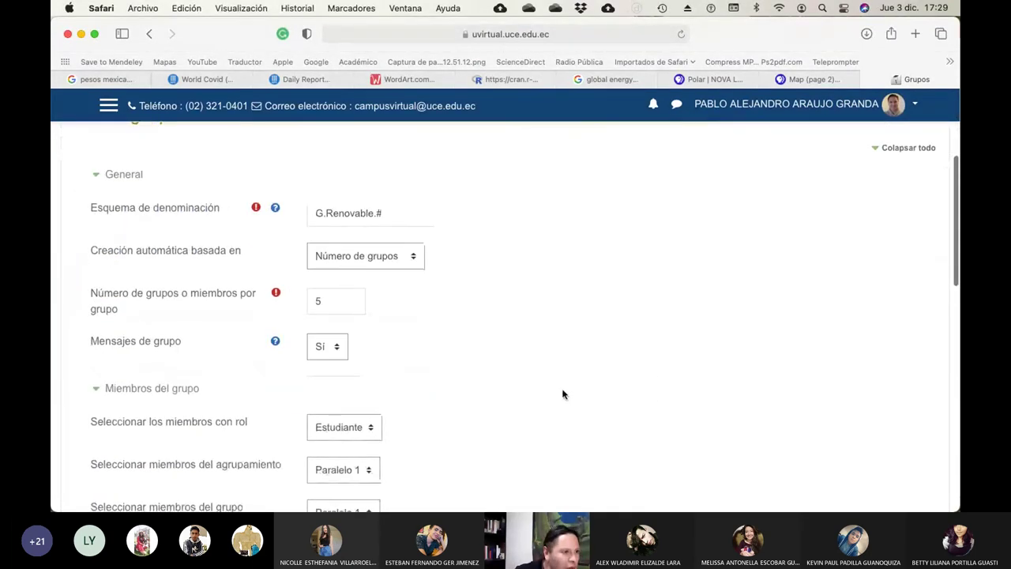
{"action": "scroll", "coordinate": [563, 394], "scroll_direction": "down", "scroll_amount": 4}
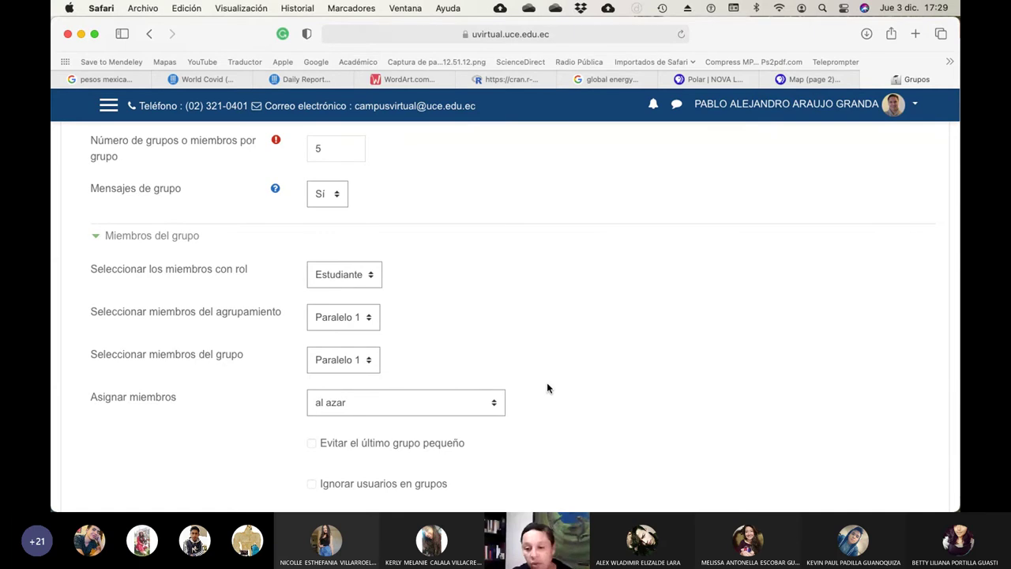
{"action": "scroll", "coordinate": [549, 387], "scroll_direction": "down", "scroll_amount": 2}
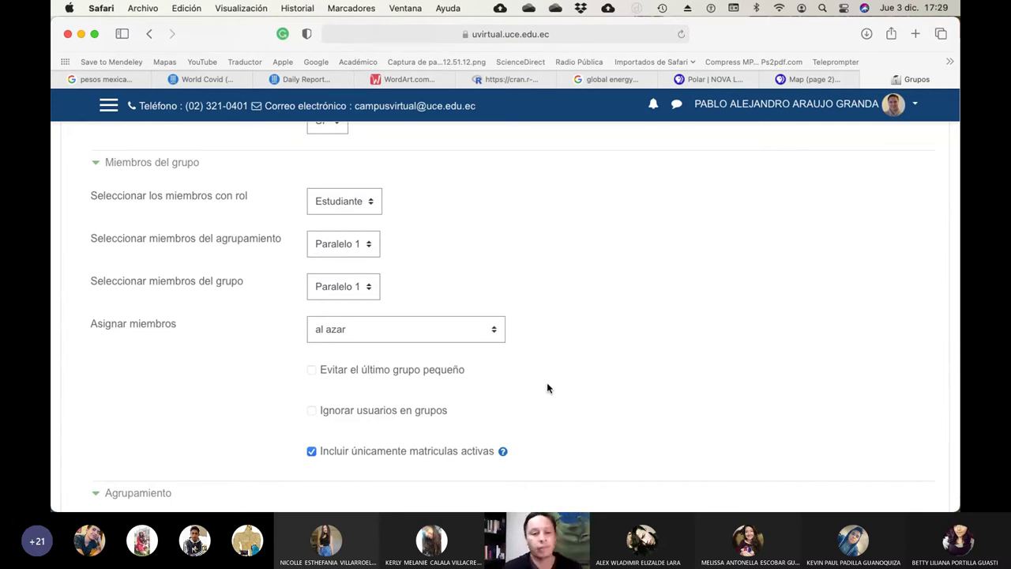
{"action": "scroll", "coordinate": [548, 387], "scroll_direction": "down", "scroll_amount": 7}
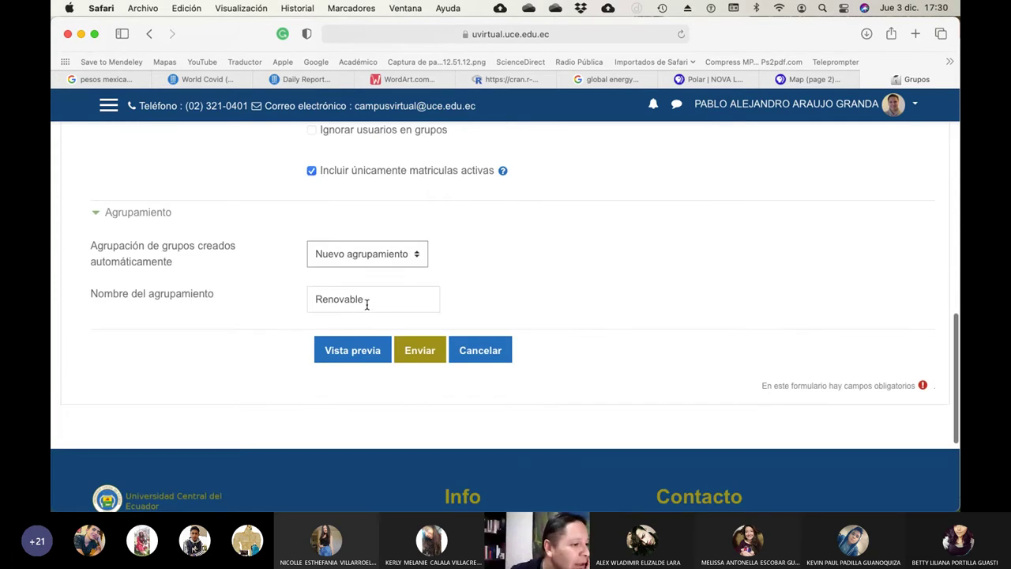
{"action": "left_click", "coordinate": [362, 350]}
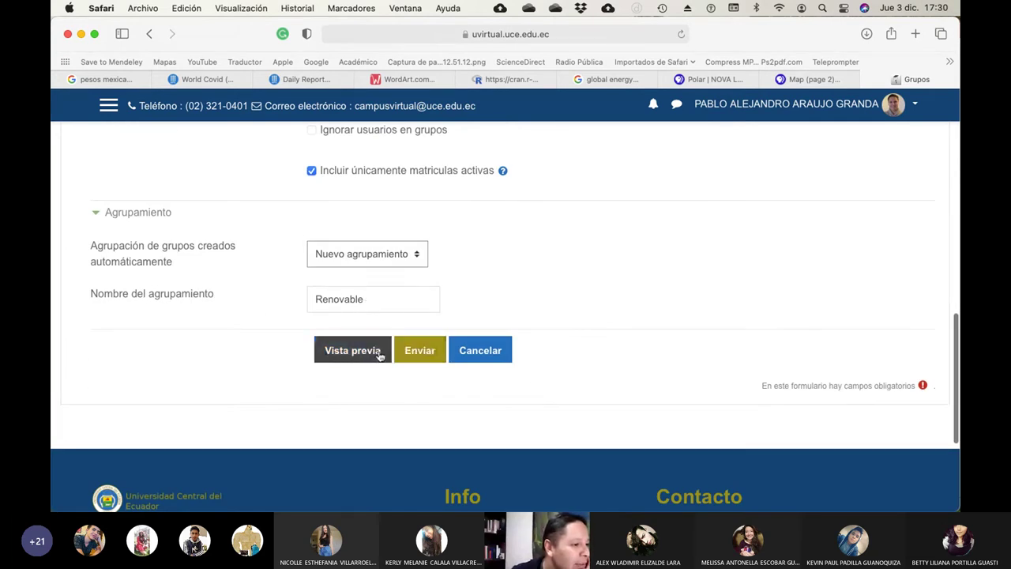
Review the preview table: G.Renovable.1 to G.Renovable.5 holding 7, 7, 6, 6 and 6 of 32 users.
{"action": "left_click", "coordinate": [379, 353]}
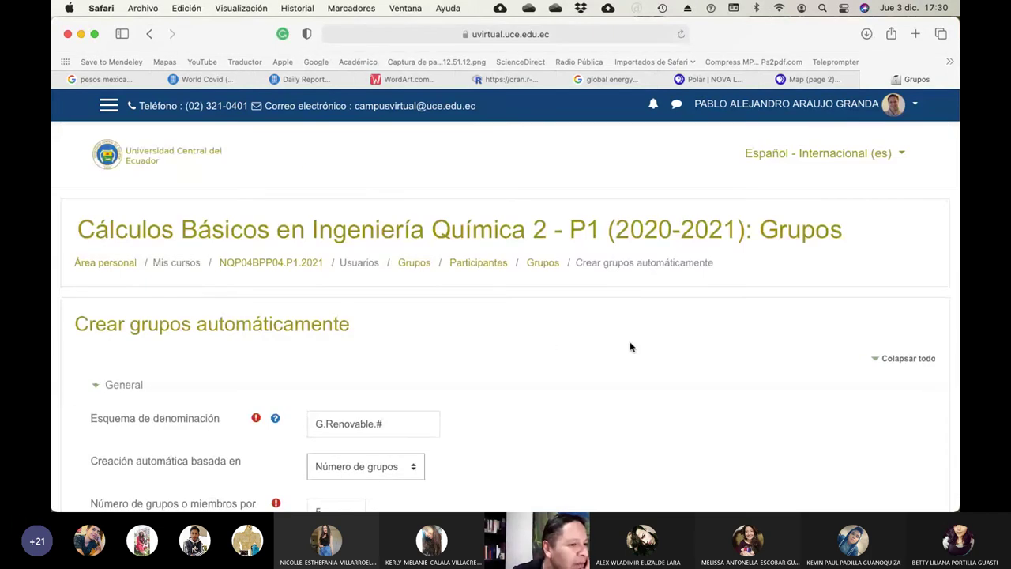
{"action": "scroll", "coordinate": [632, 345], "scroll_direction": "down", "scroll_amount": 10}
{"action": "scroll", "coordinate": [631, 347], "scroll_direction": "down", "scroll_amount": 15}
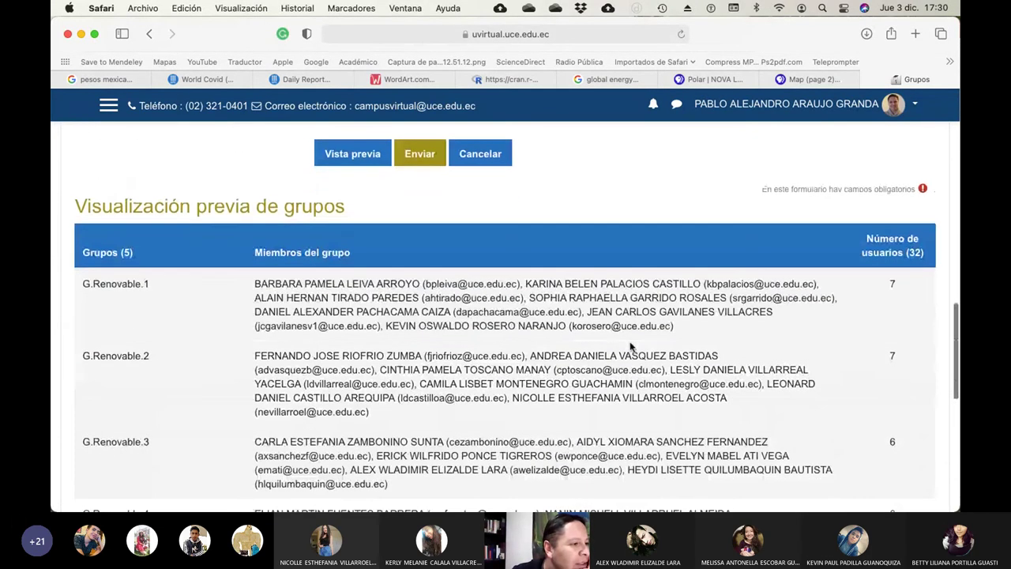
{"action": "scroll", "coordinate": [631, 346], "scroll_direction": "up", "scroll_amount": 4}
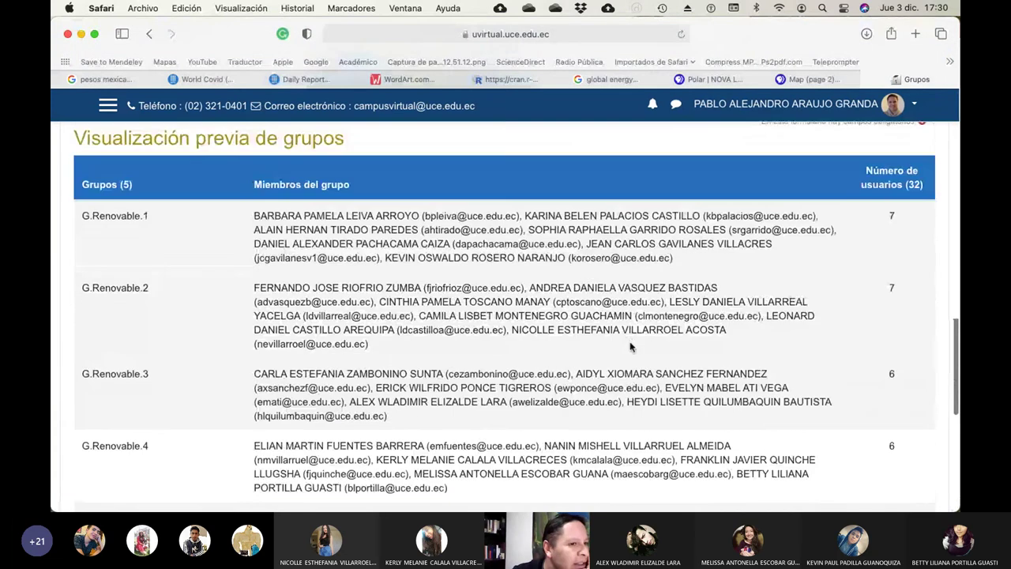
{"action": "scroll", "coordinate": [631, 346], "scroll_direction": "down", "scroll_amount": 1}
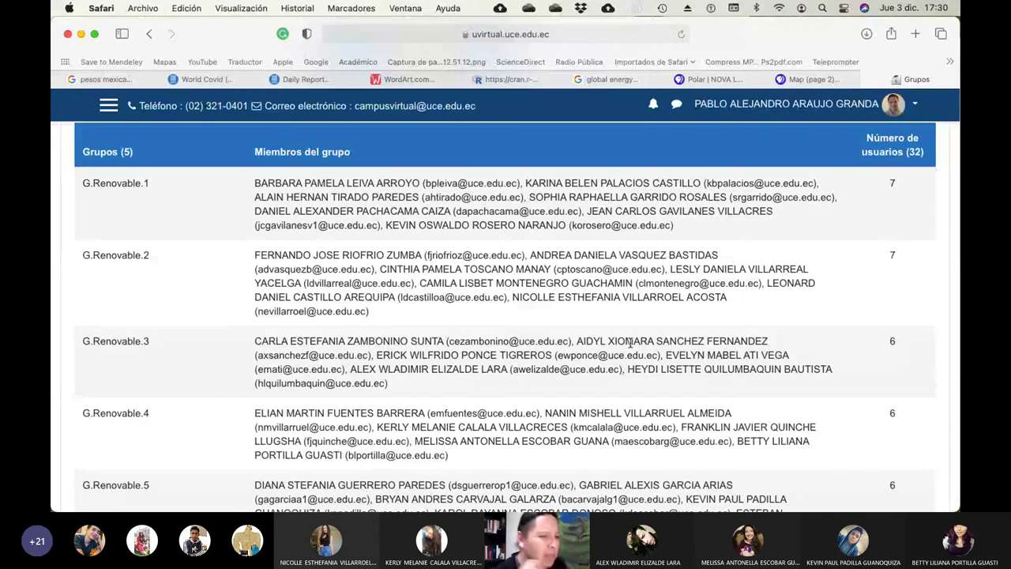
{"action": "scroll", "coordinate": [631, 343], "scroll_direction": "down", "scroll_amount": 3}
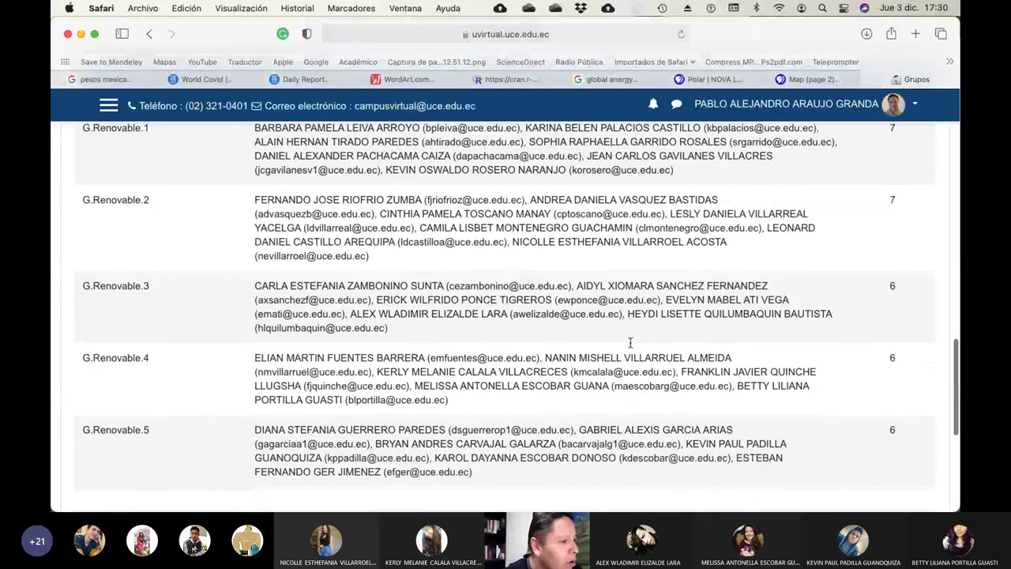